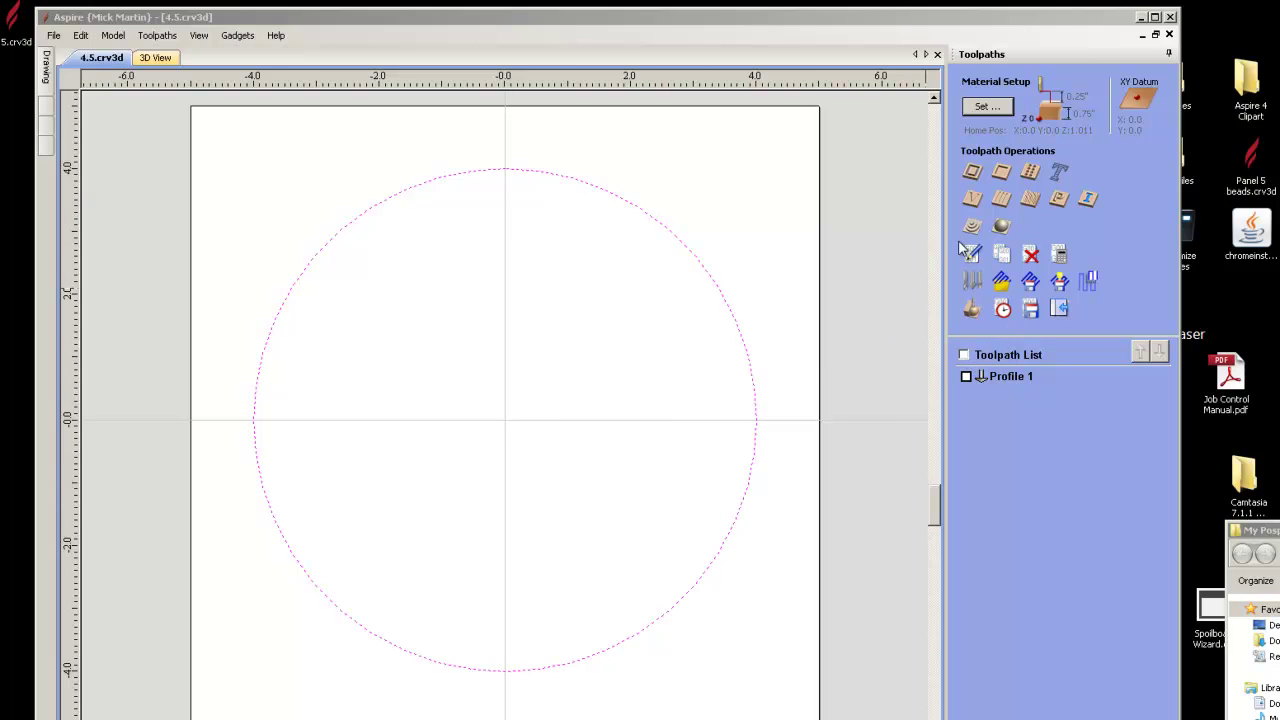
# - Open the Profile 1 toolpath, recalculate it with its existing settings and close its form
pyautogui.click(1009, 374)
pyautogui.doubleClick(1009, 374)
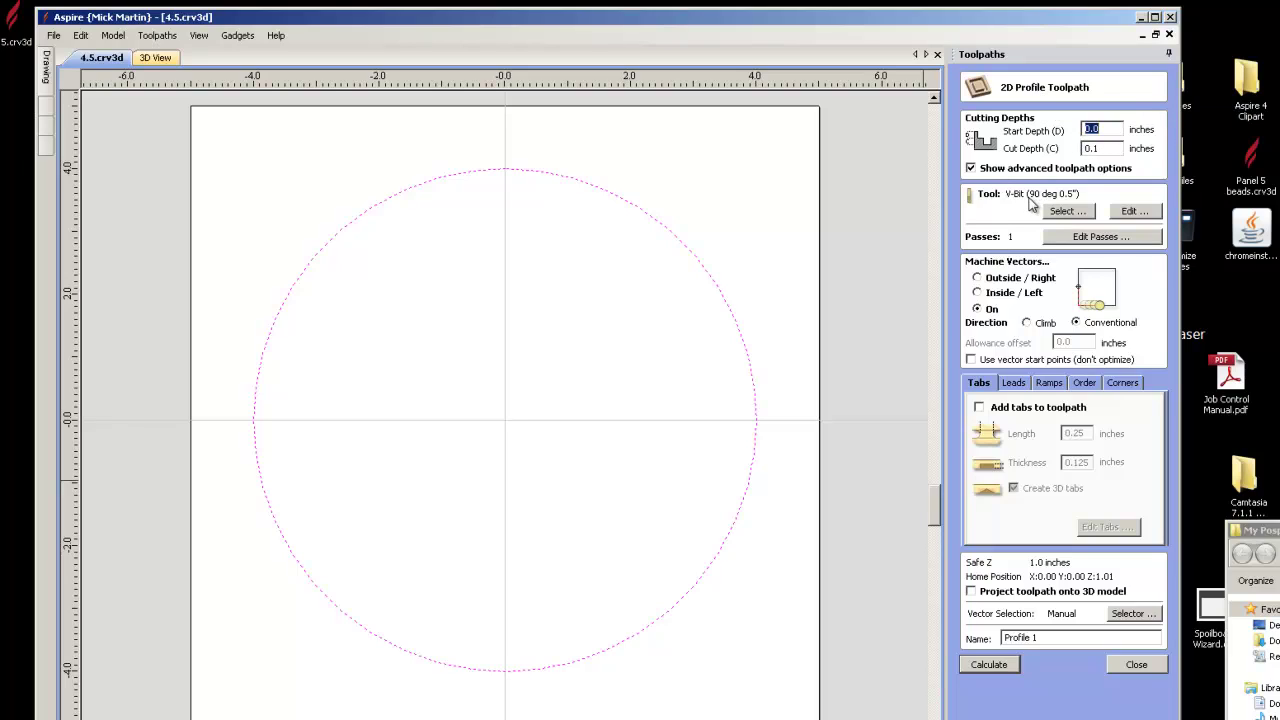
pyautogui.click(988, 664)
pyautogui.click(1135, 664)
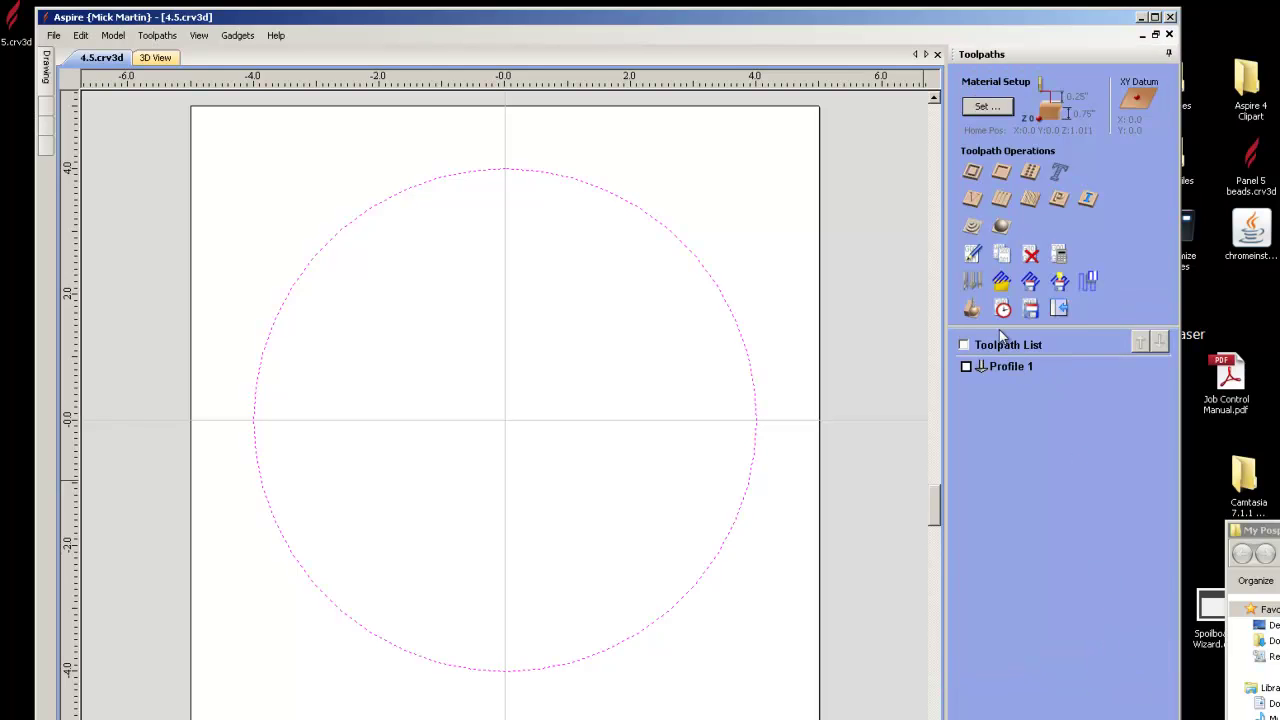
# - Reset the toolpath preview and simulate the Profile 1 toolpath in the 3D view
pyautogui.click(972, 308)
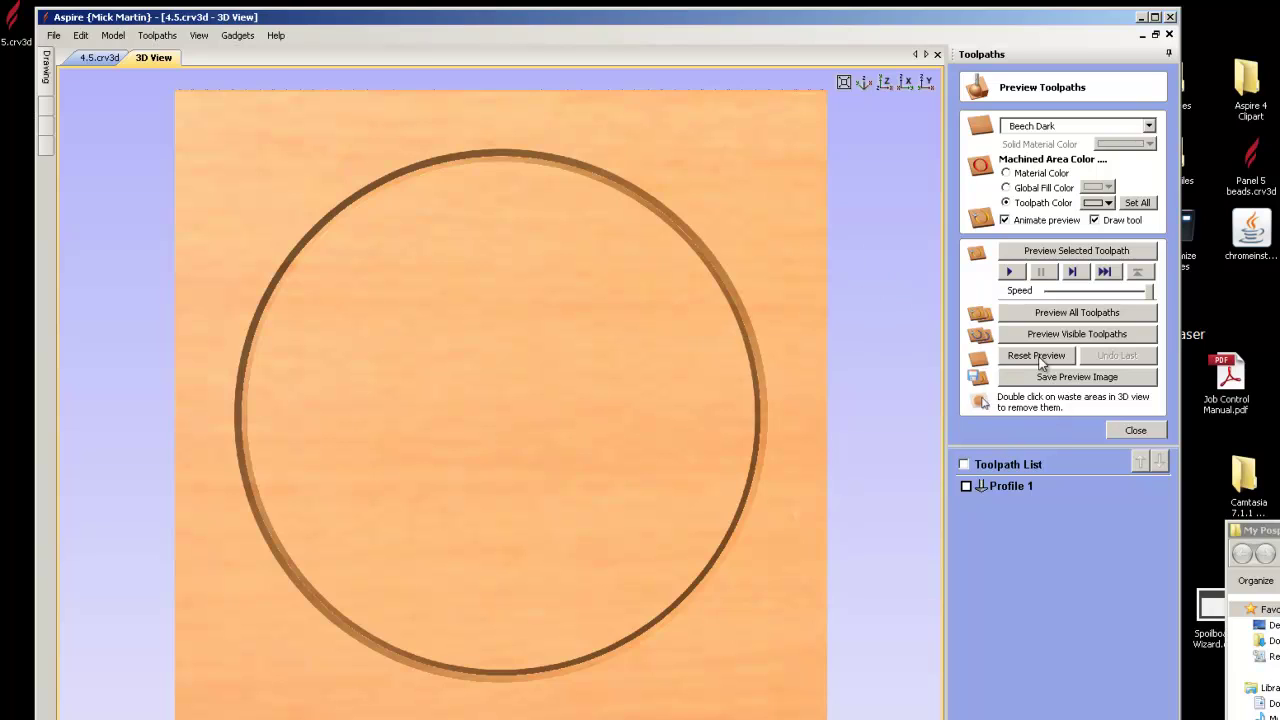
pyautogui.click(1038, 357)
pyautogui.click(1017, 250)
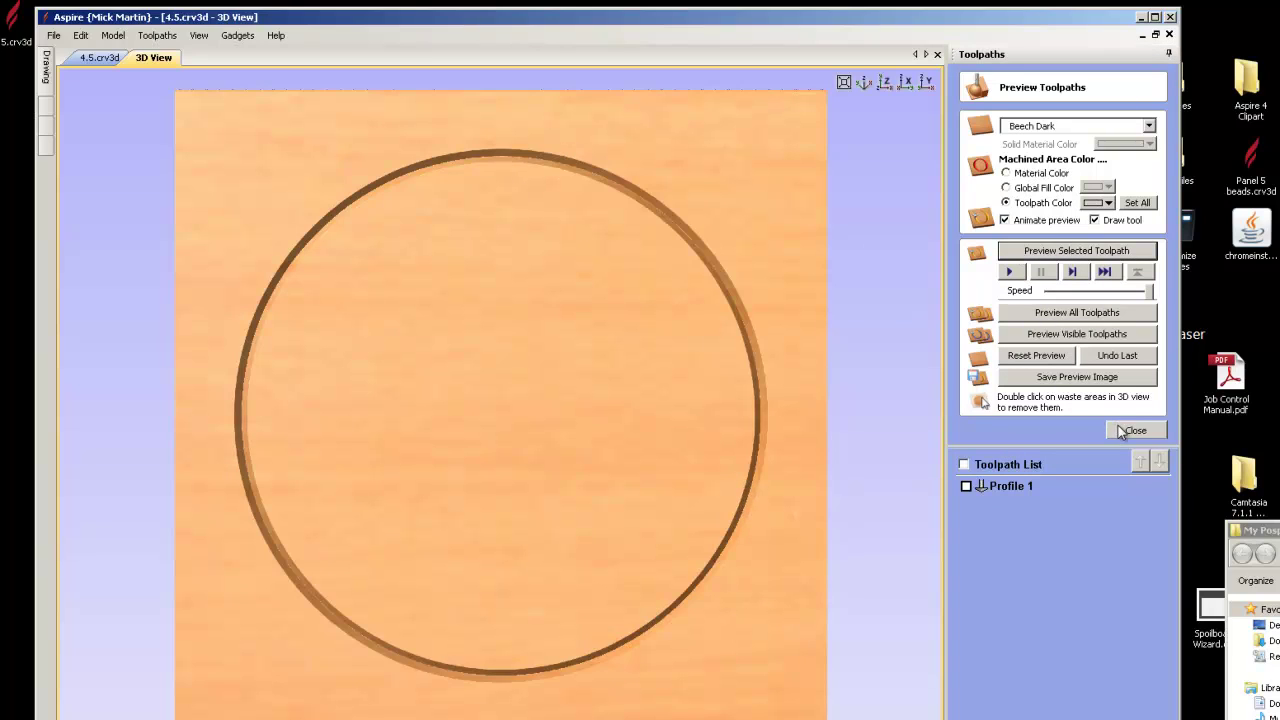
pyautogui.click(1122, 430)
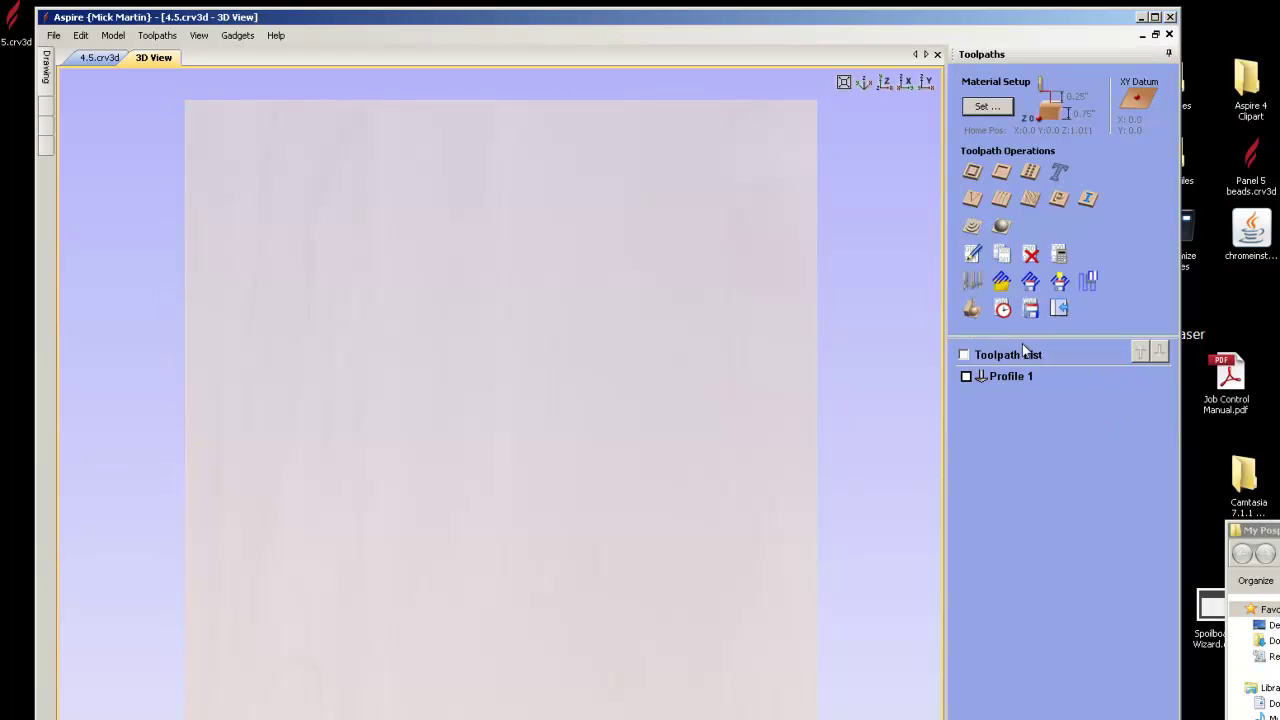
# - Make the Profile 1 toolpath visible and bring up its toolpath save dialog, cancelling without saving a file
pyautogui.click(966, 376)
pyautogui.click(996, 376)
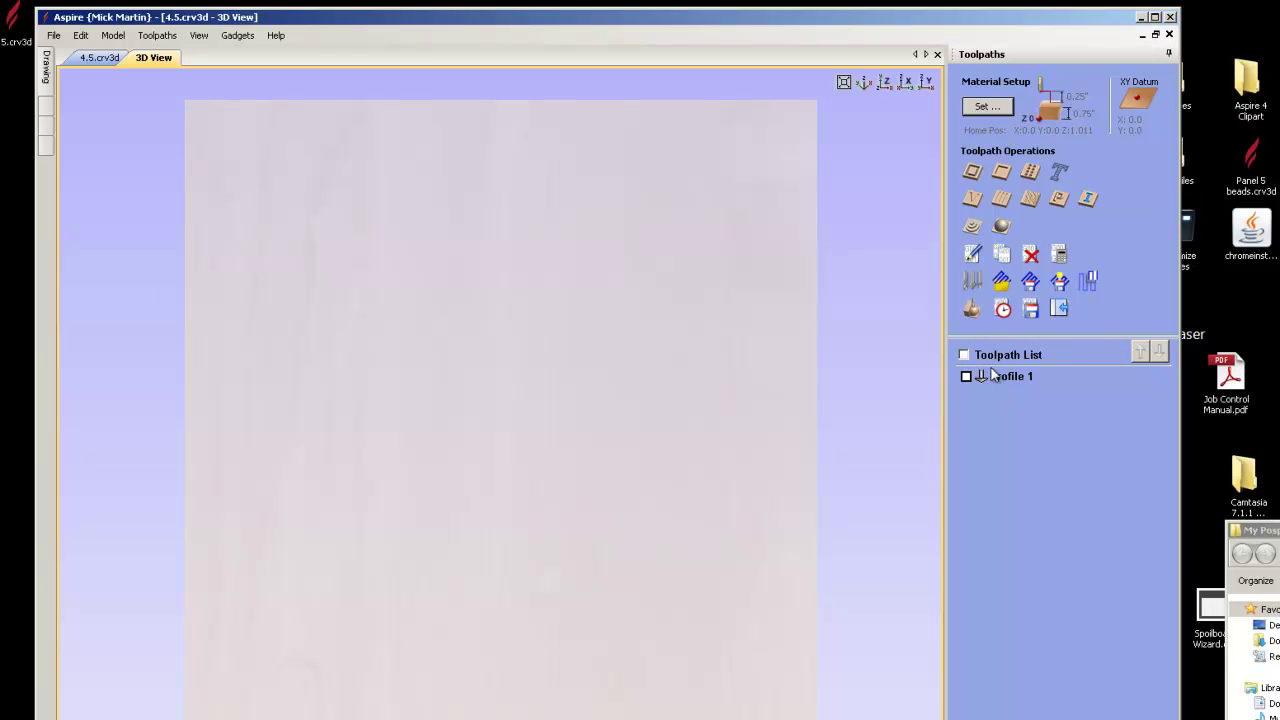
pyautogui.click(1029, 311)
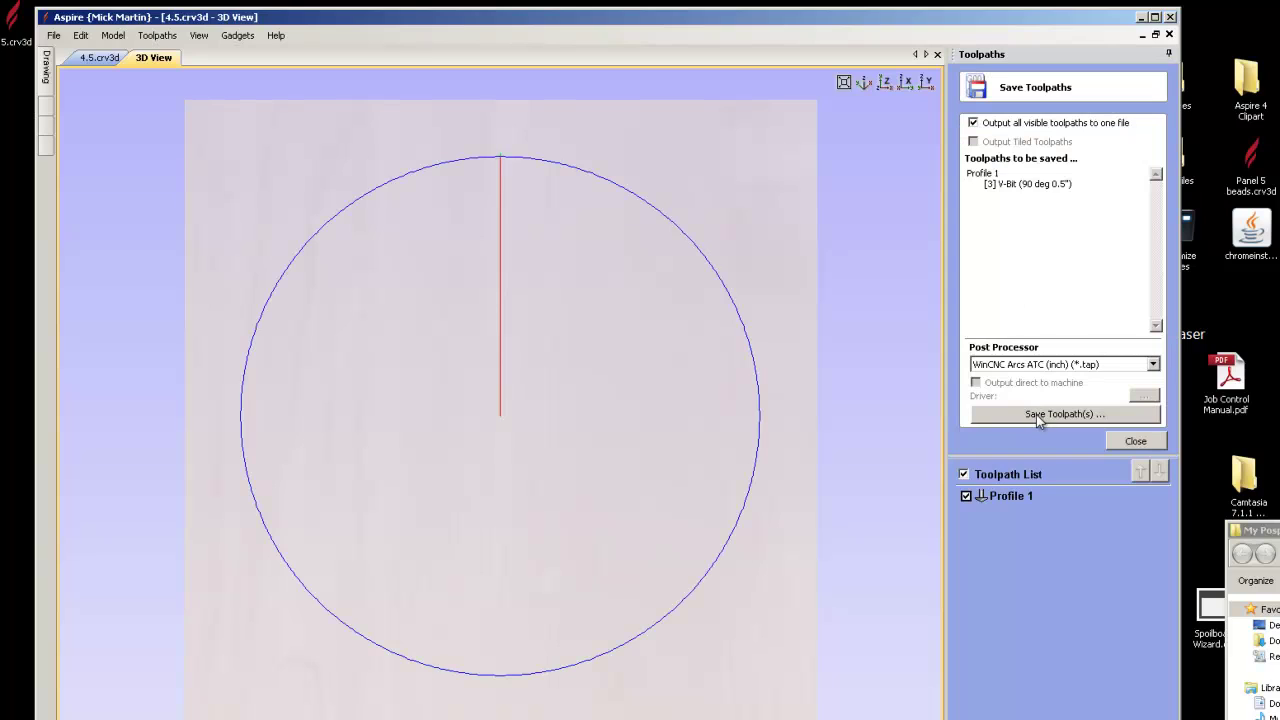
pyautogui.click(1037, 418)
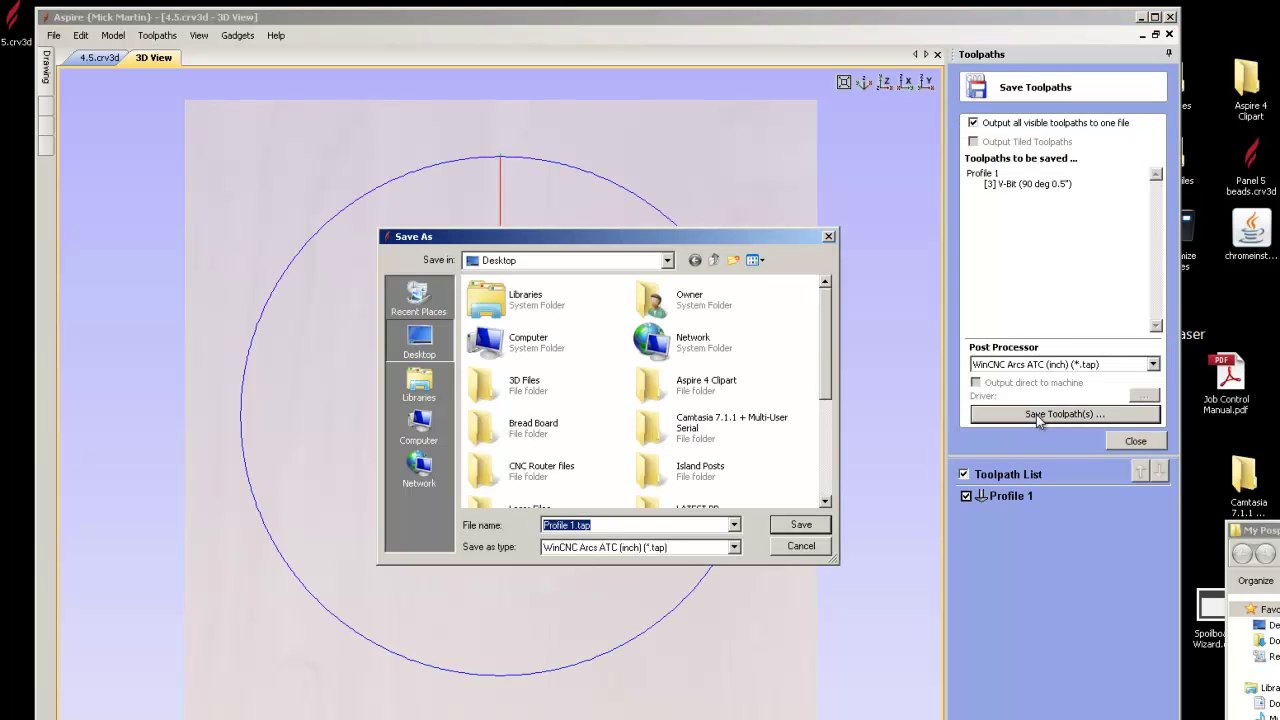
pyautogui.click(783, 548)
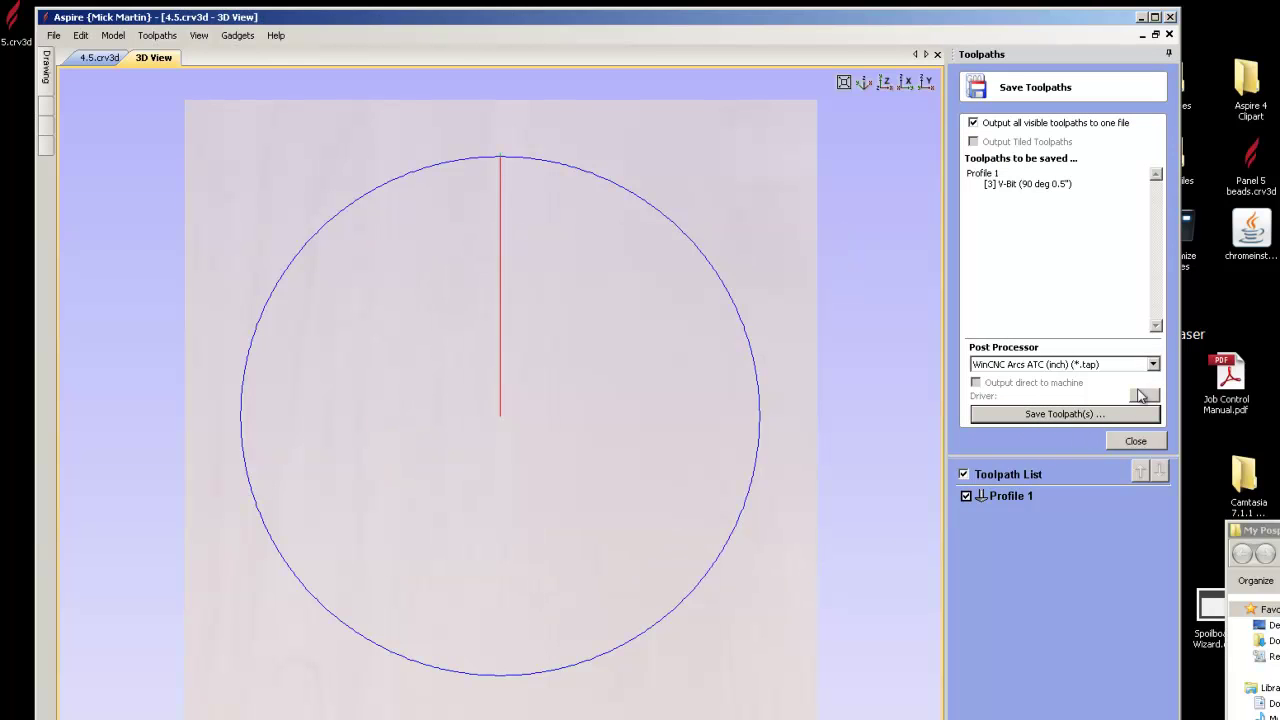
# - Look through the available post processors for toolpath output without changing the selection, and leave the toolpath saving form
pyautogui.click(1153, 364)
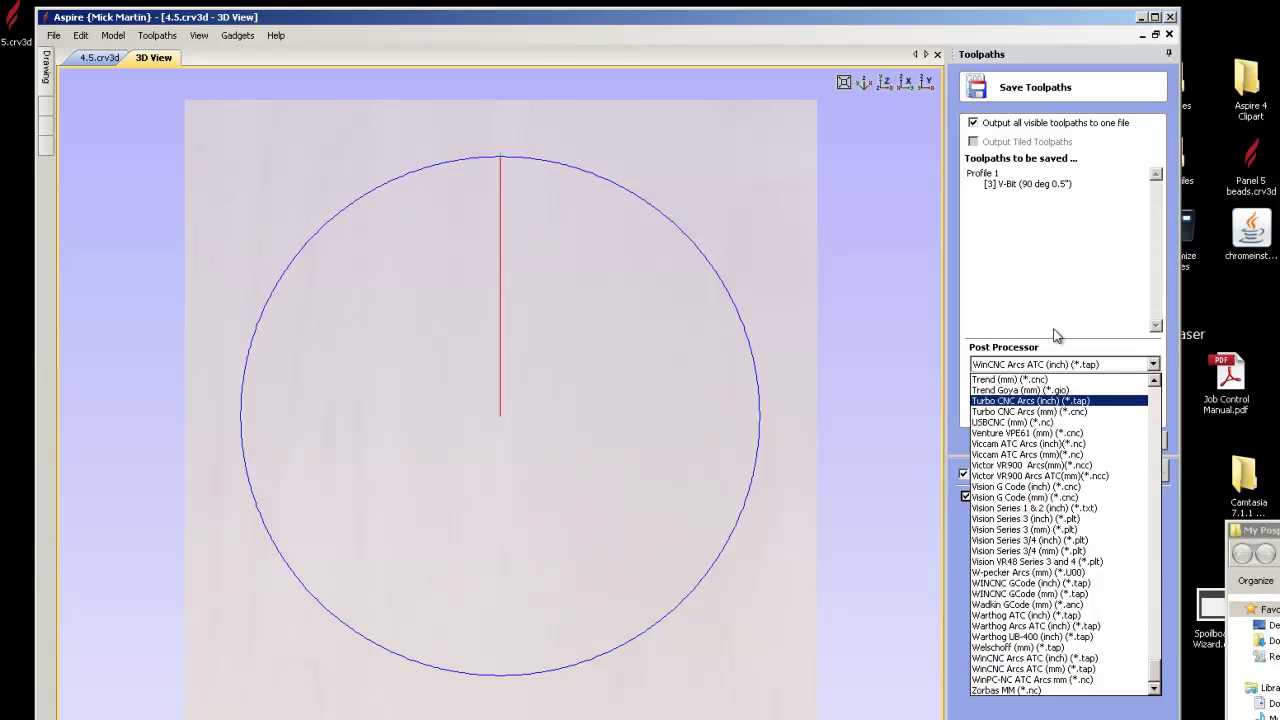
pyautogui.click(1040, 257)
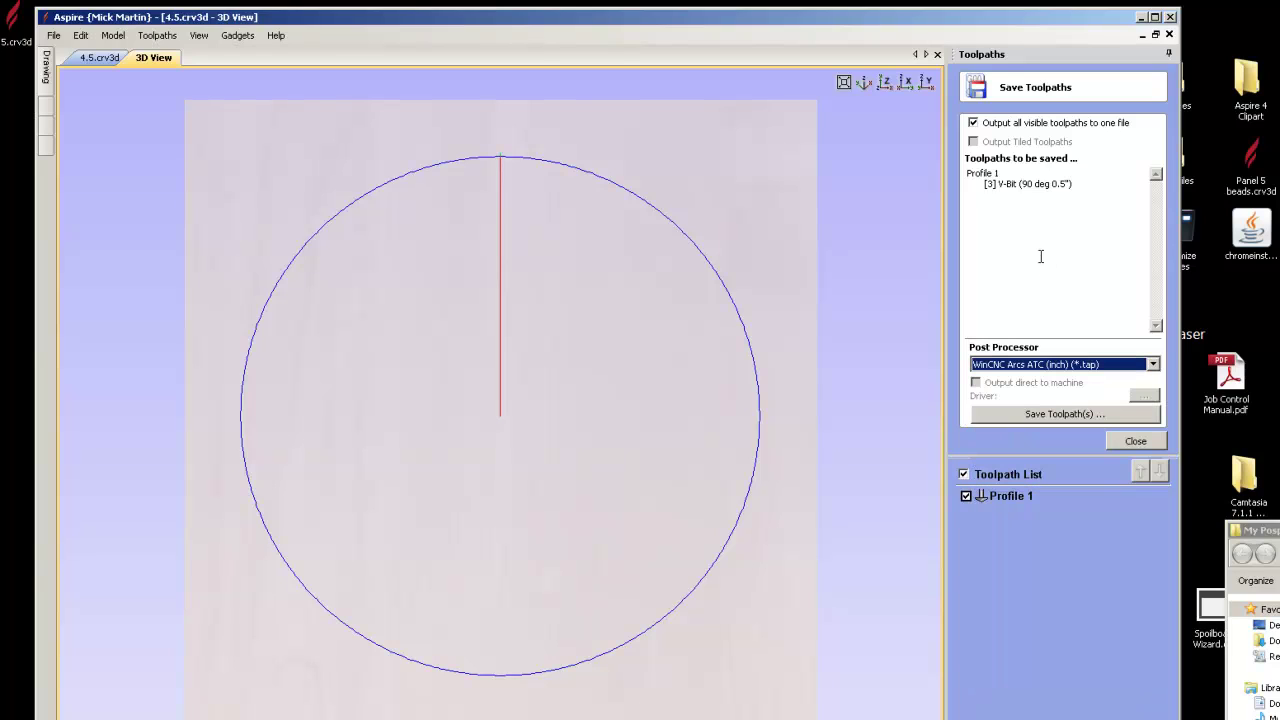
pyautogui.click(1112, 441)
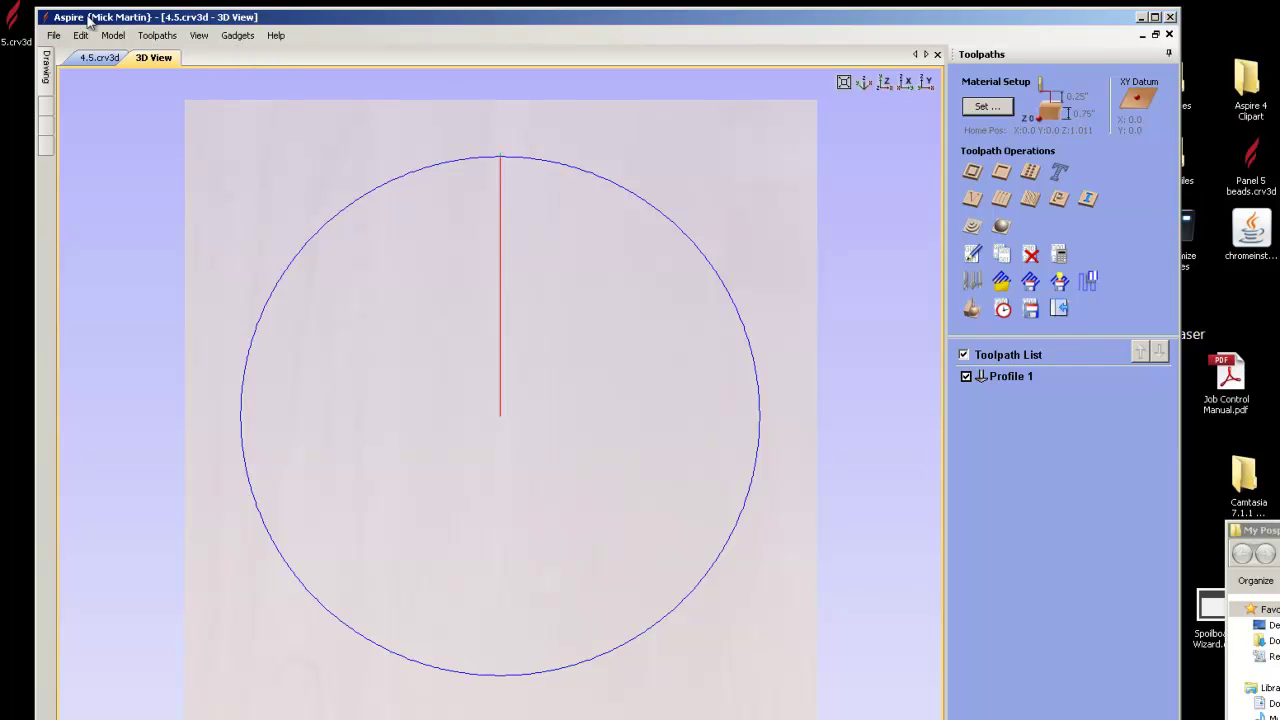
# - Open the PostP folder inside the application data folder and widen its window to show the full path
pyautogui.click(53, 36)
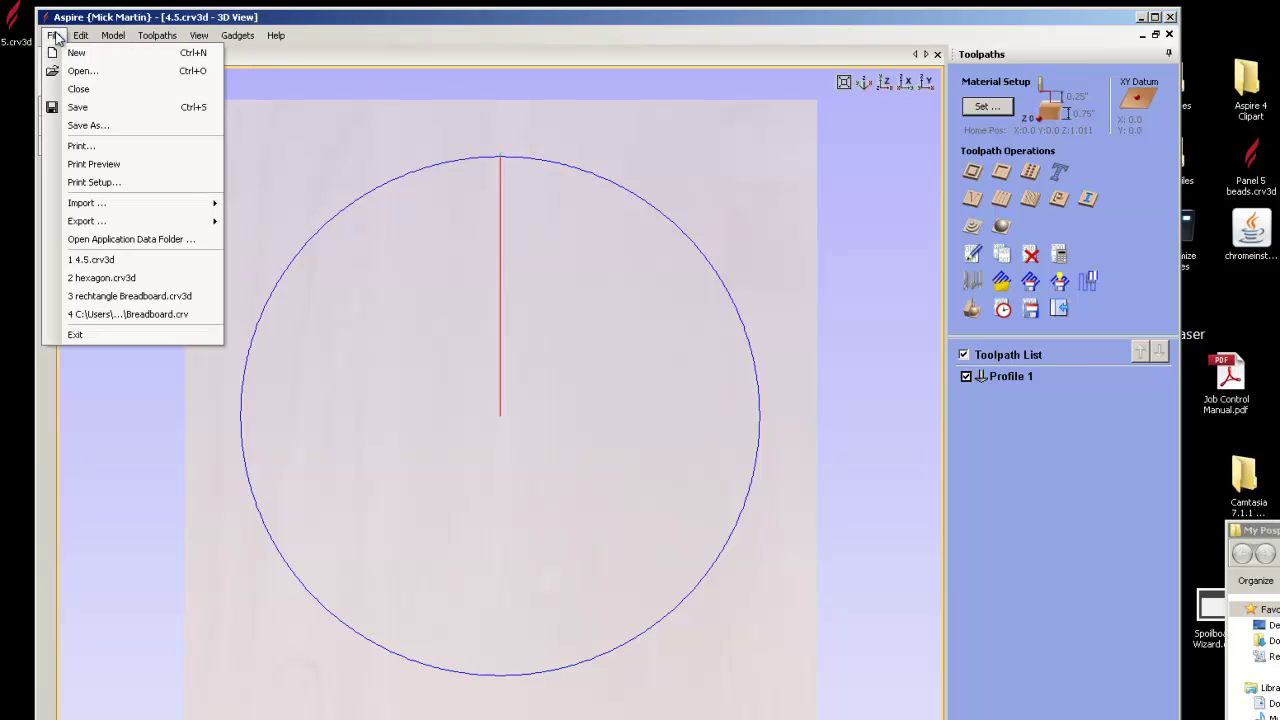
pyautogui.click(92, 239)
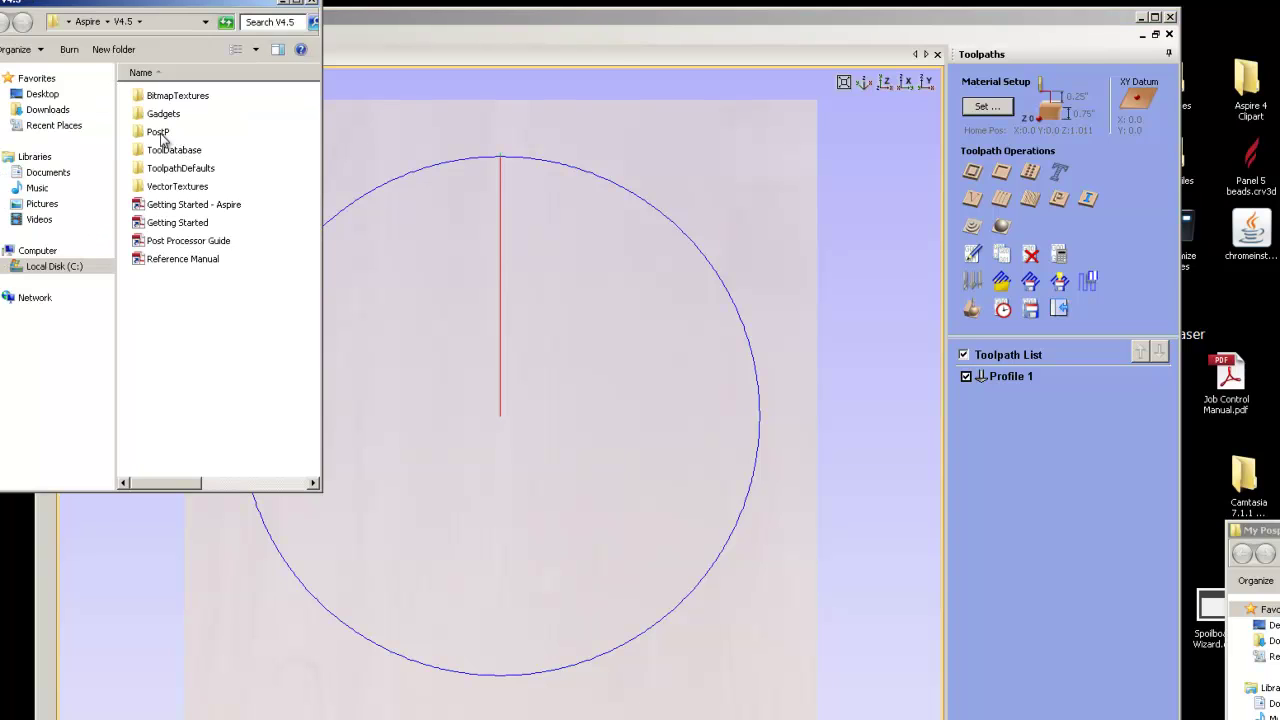
pyautogui.moveTo(160, 137)
pyautogui.doubleClick(160, 133)
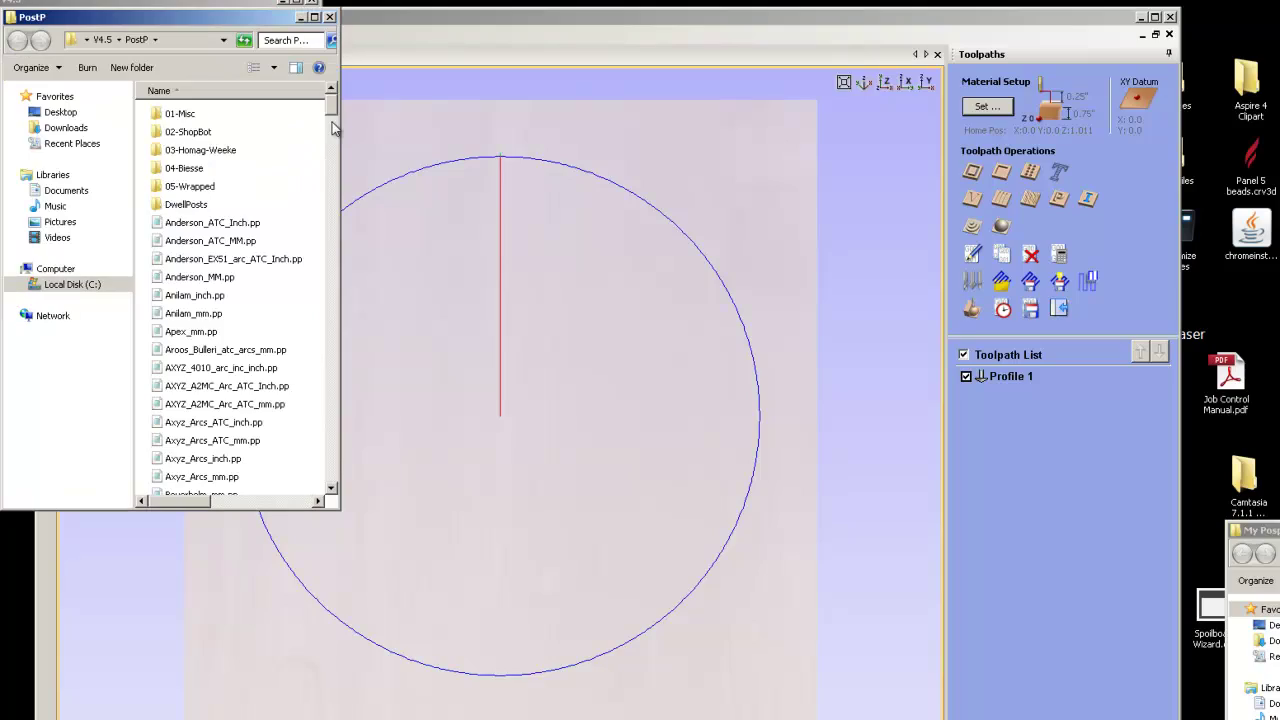
pyautogui.moveTo(337, 112)
pyautogui.mouseDown()
pyautogui.moveTo(317, 336)
pyautogui.moveTo(322, 487)
pyautogui.moveTo(336, 110)
pyautogui.mouseUp()
pyautogui.moveTo(341, 170); pyautogui.dragTo(553, 175)
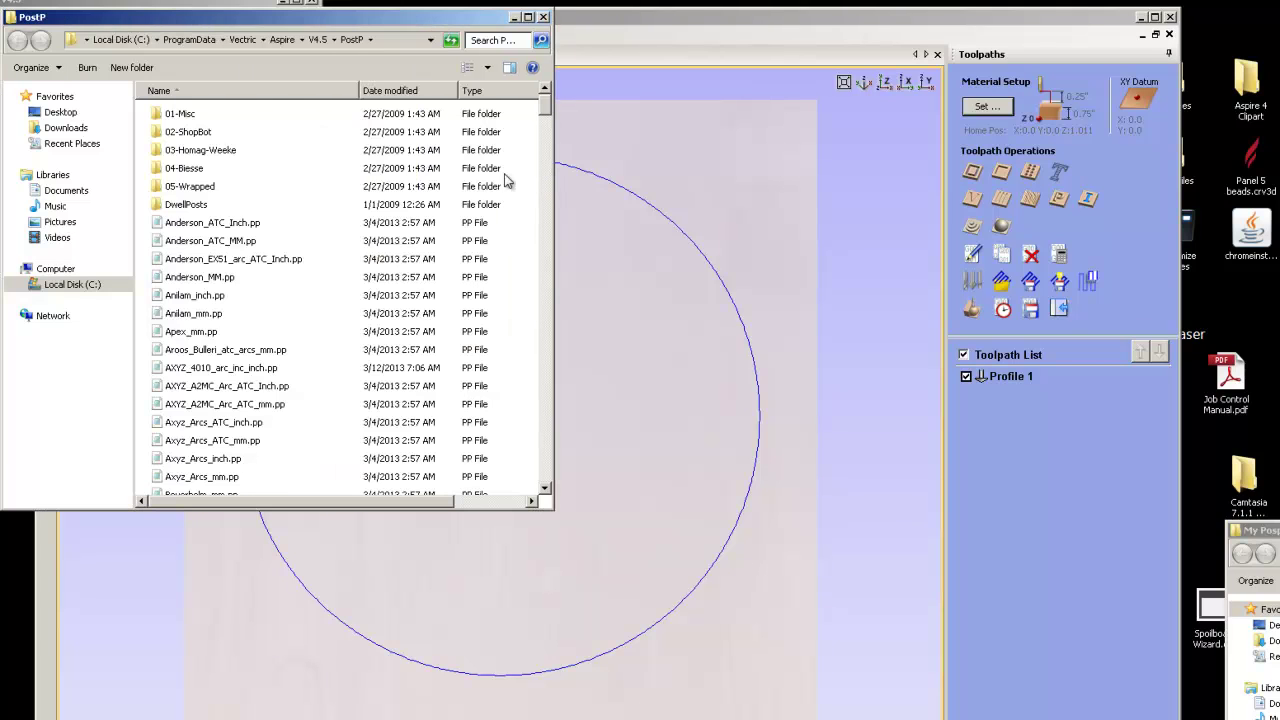
# - Create a new folder named Org PospP in the V4.5 application data folder
pyautogui.click(318, 40)
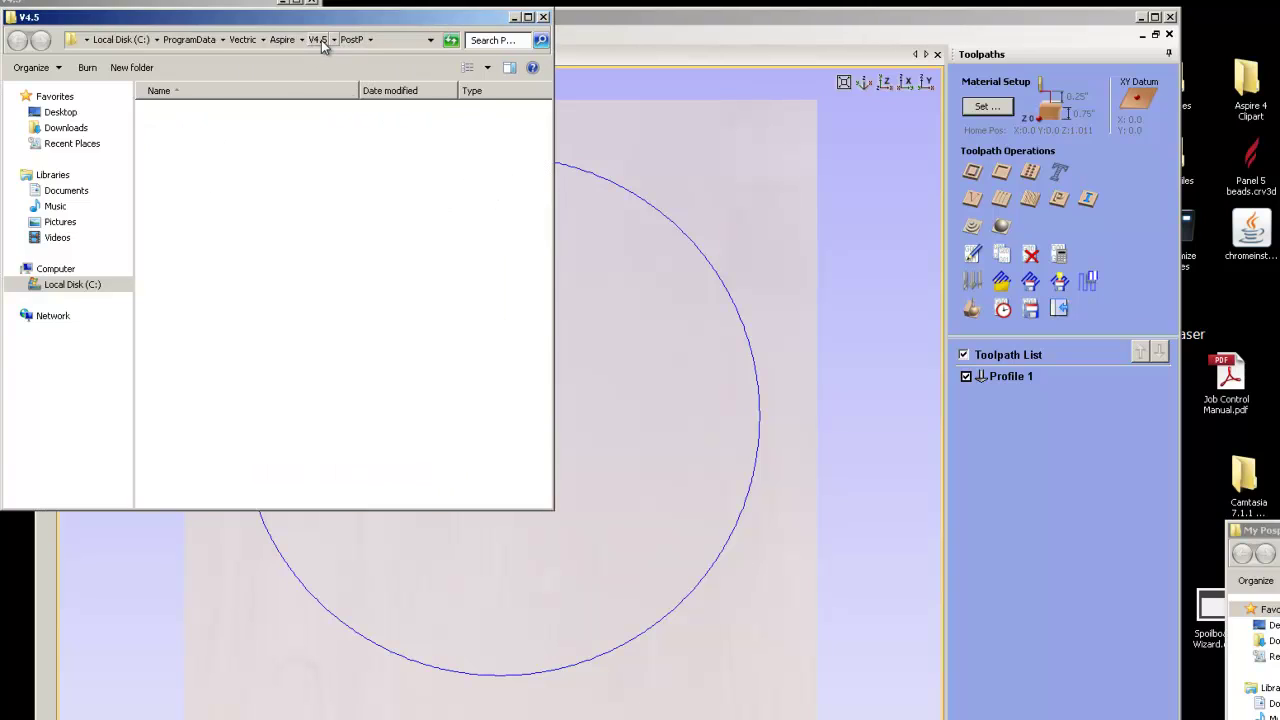
pyautogui.rightClick(242, 346)
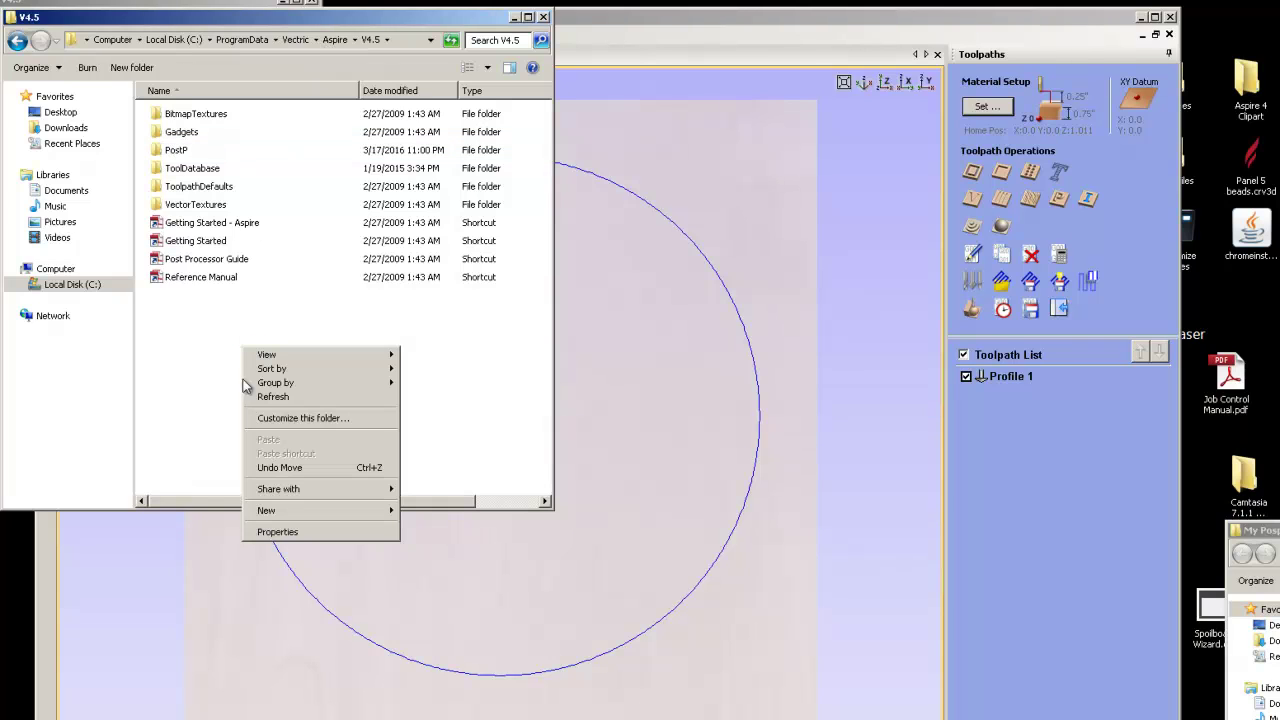
pyautogui.moveTo(305, 513)
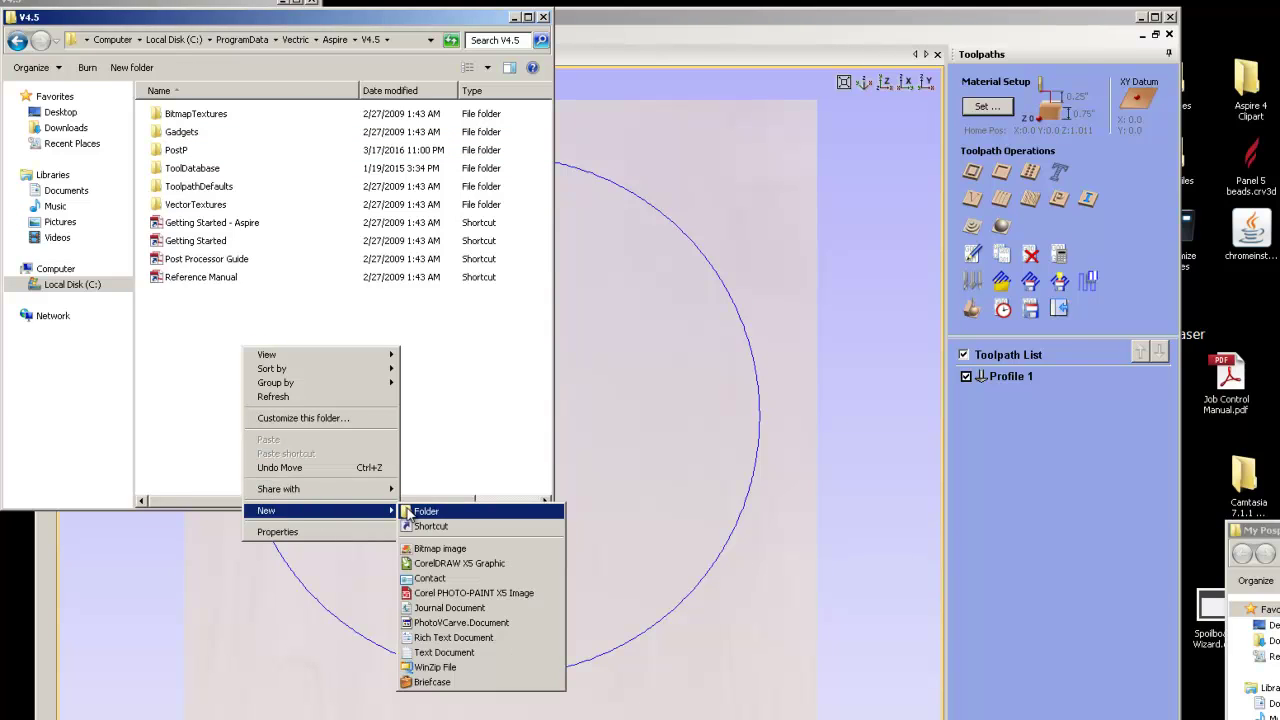
pyautogui.click(410, 509)
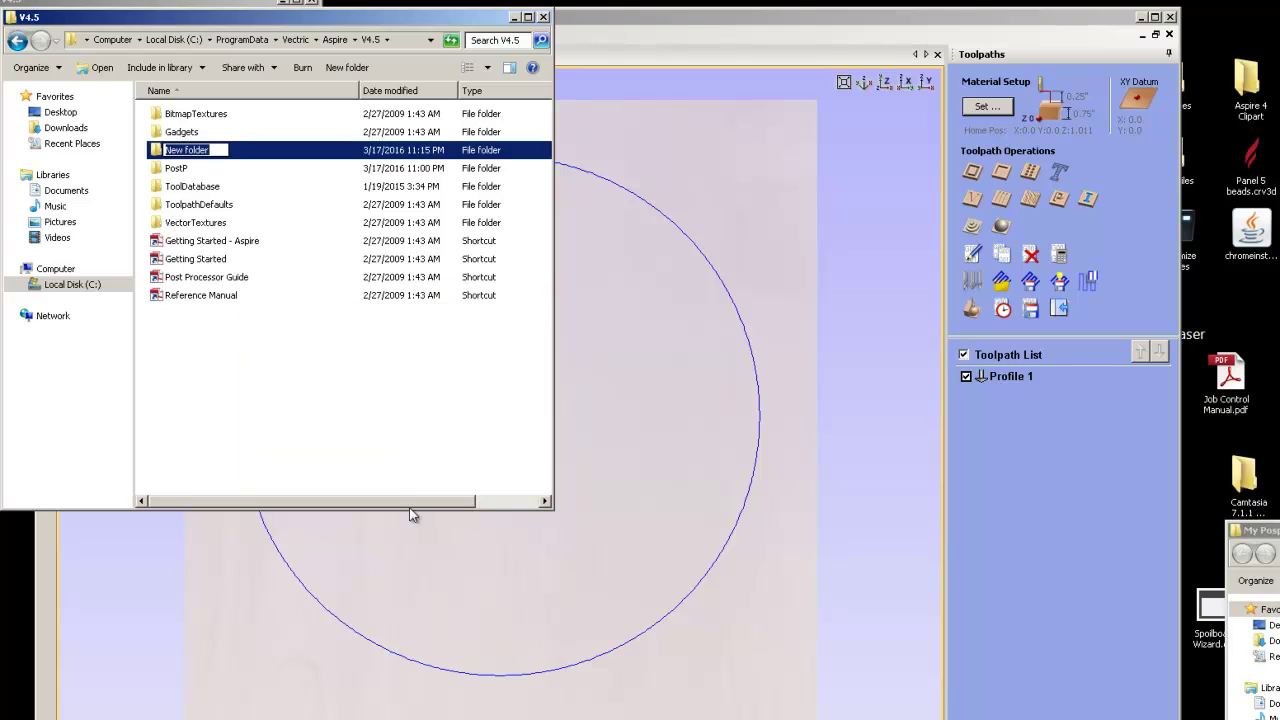
pyautogui.write('Org PospP')
pyautogui.click(271, 154)
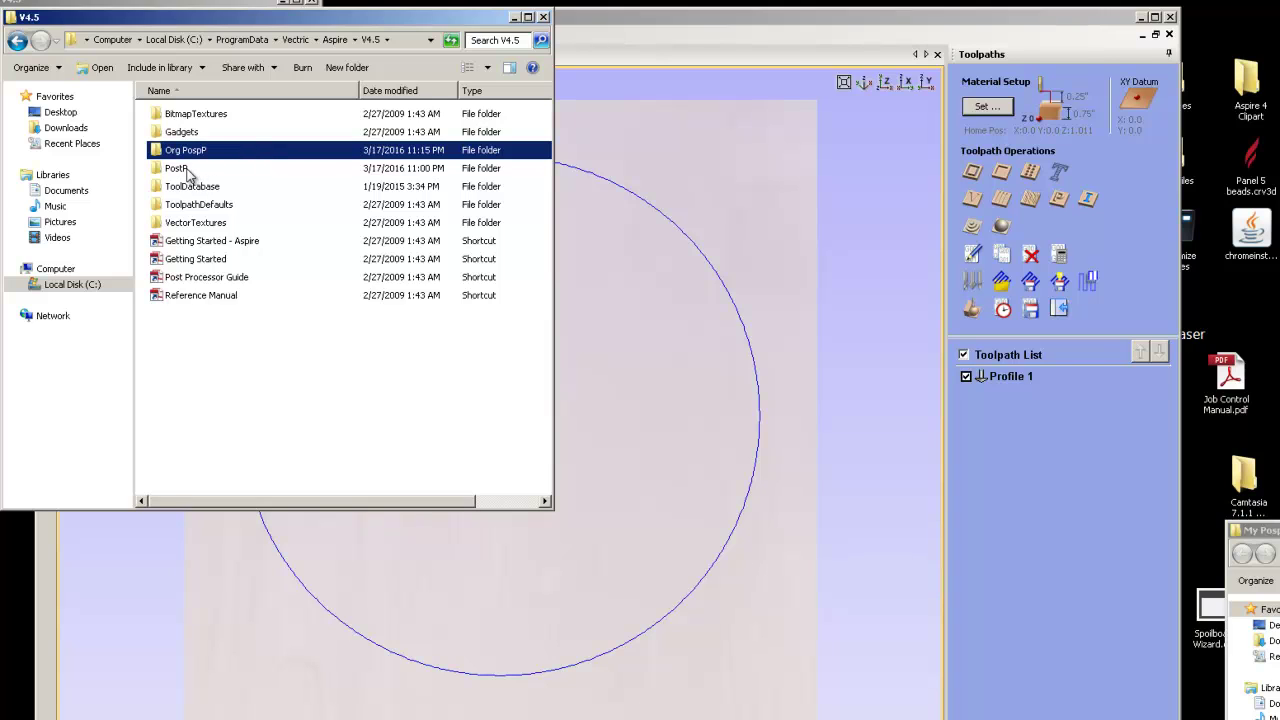
# - Move all subfolders and post processor files from the PostP folder into the Org PospP folder
pyautogui.doubleClick(178, 169)
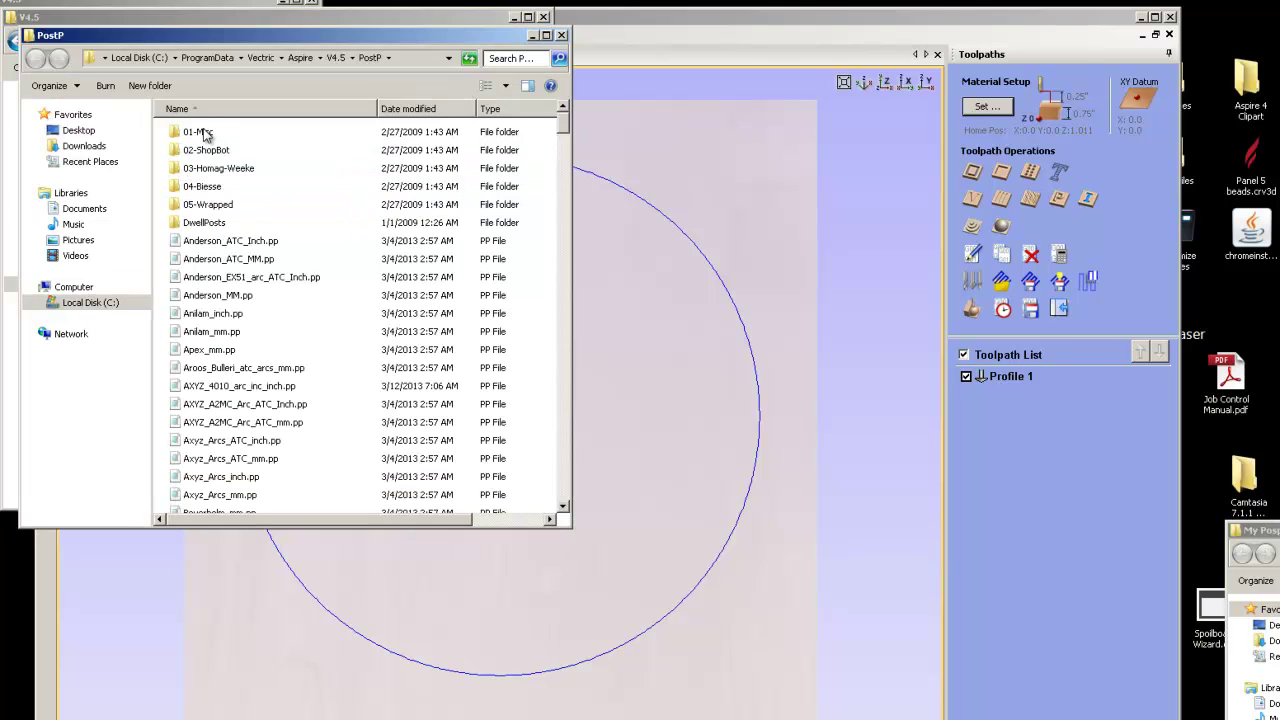
pyautogui.click(200, 139)
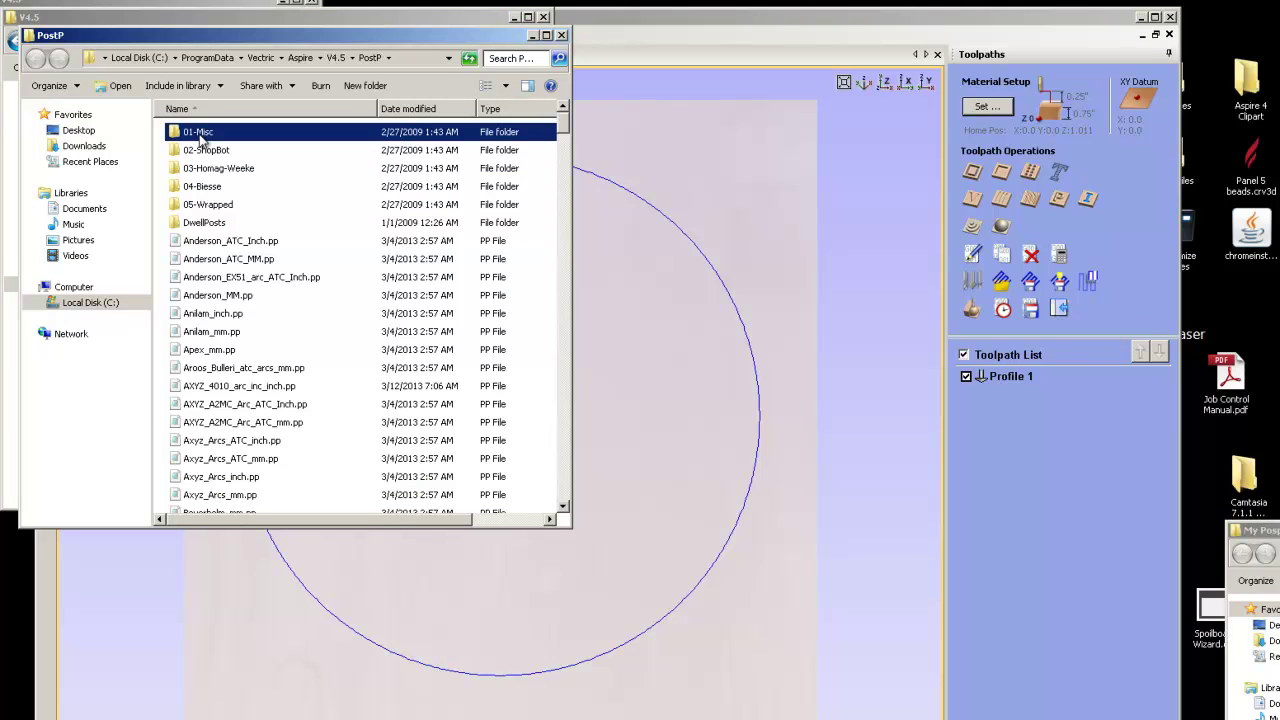
pyautogui.hotkey('ctrl', 'a')
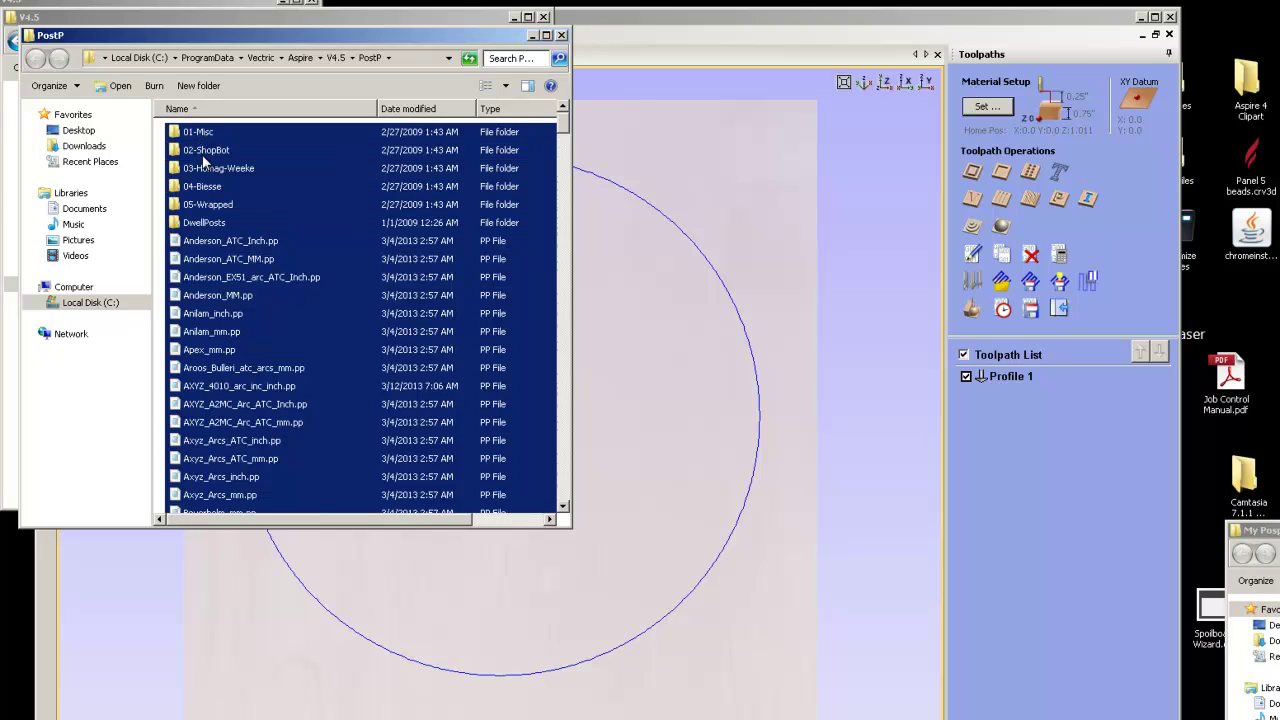
pyautogui.rightClick(203, 157)
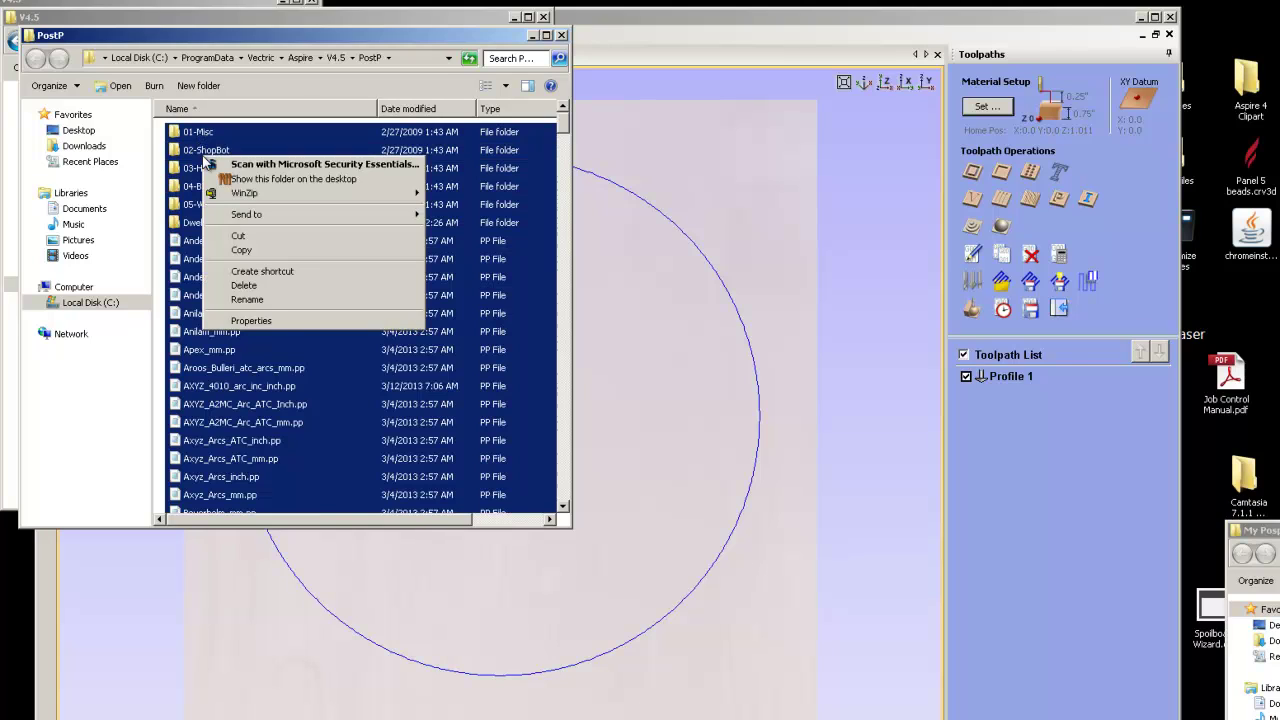
pyautogui.click(240, 237)
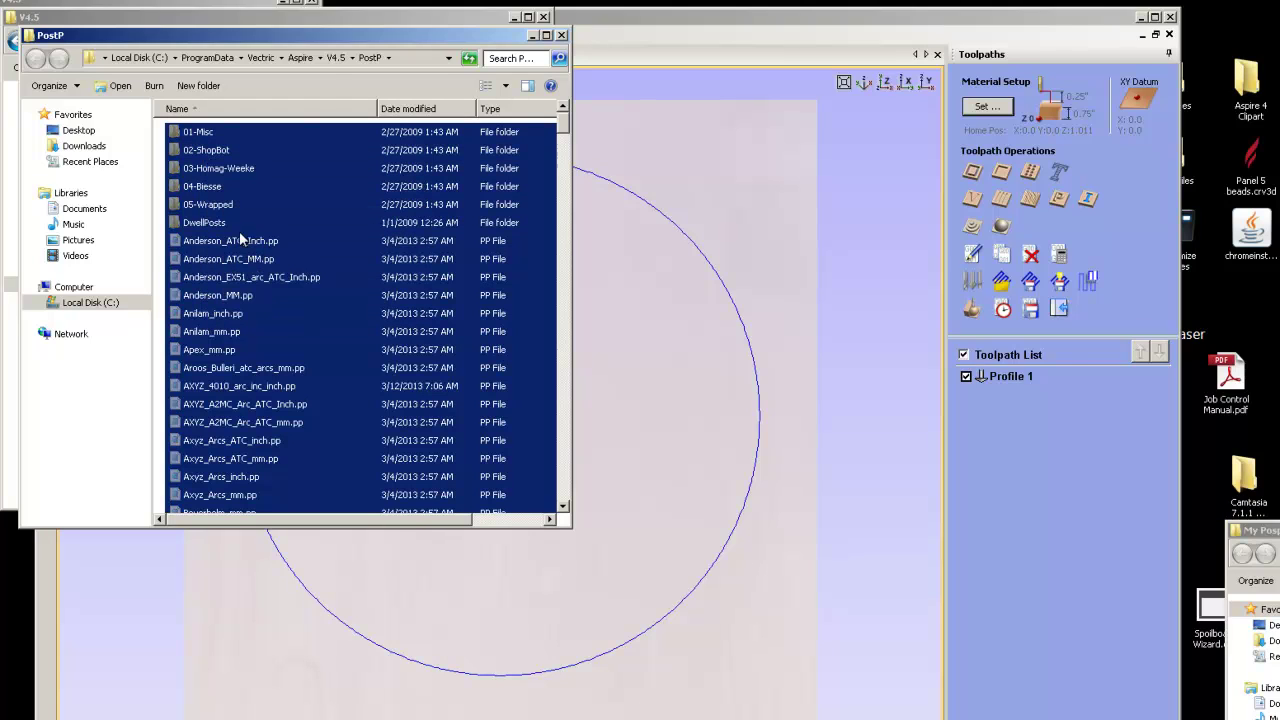
pyautogui.click(336, 58)
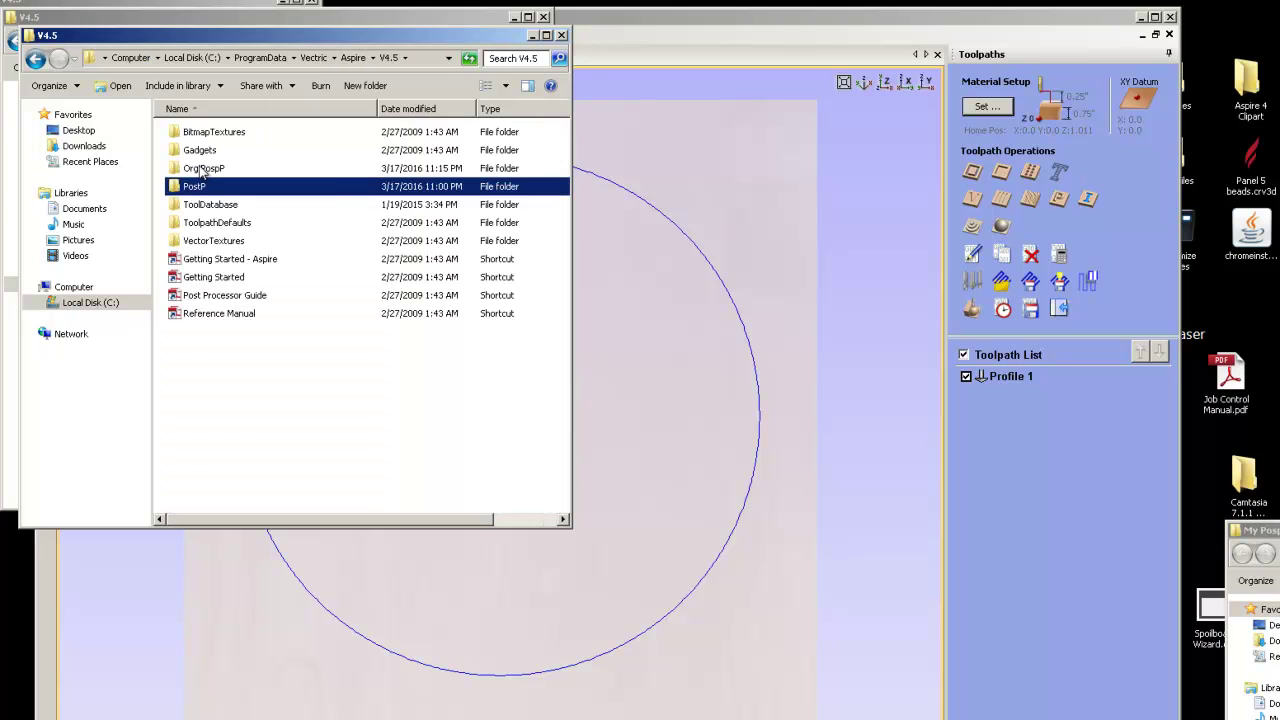
pyautogui.doubleClick(199, 172)
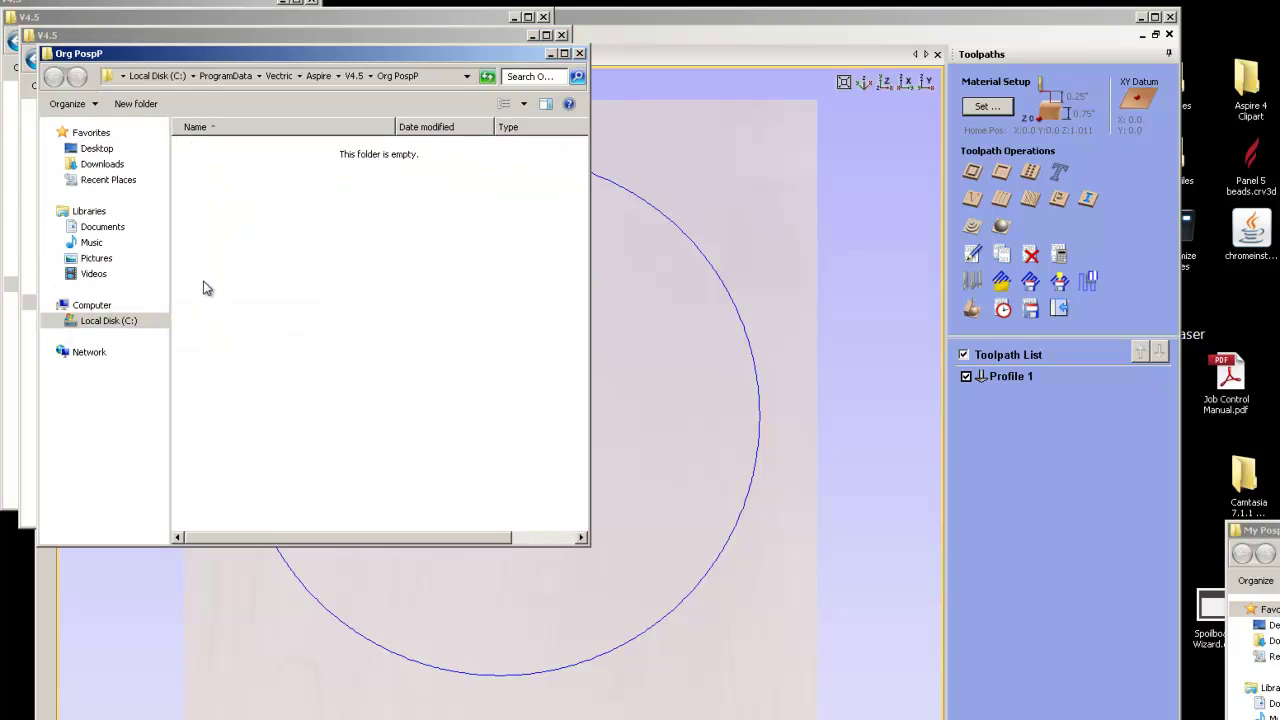
pyautogui.rightClick(212, 277)
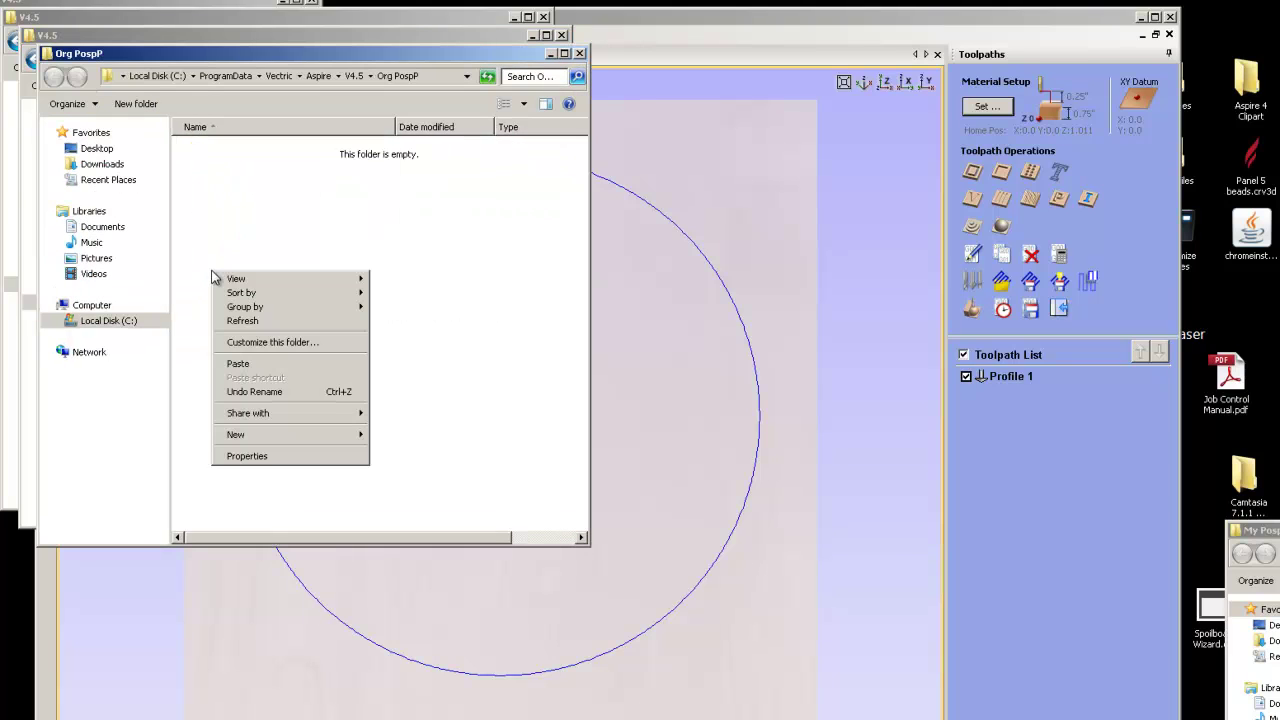
pyautogui.click(251, 366)
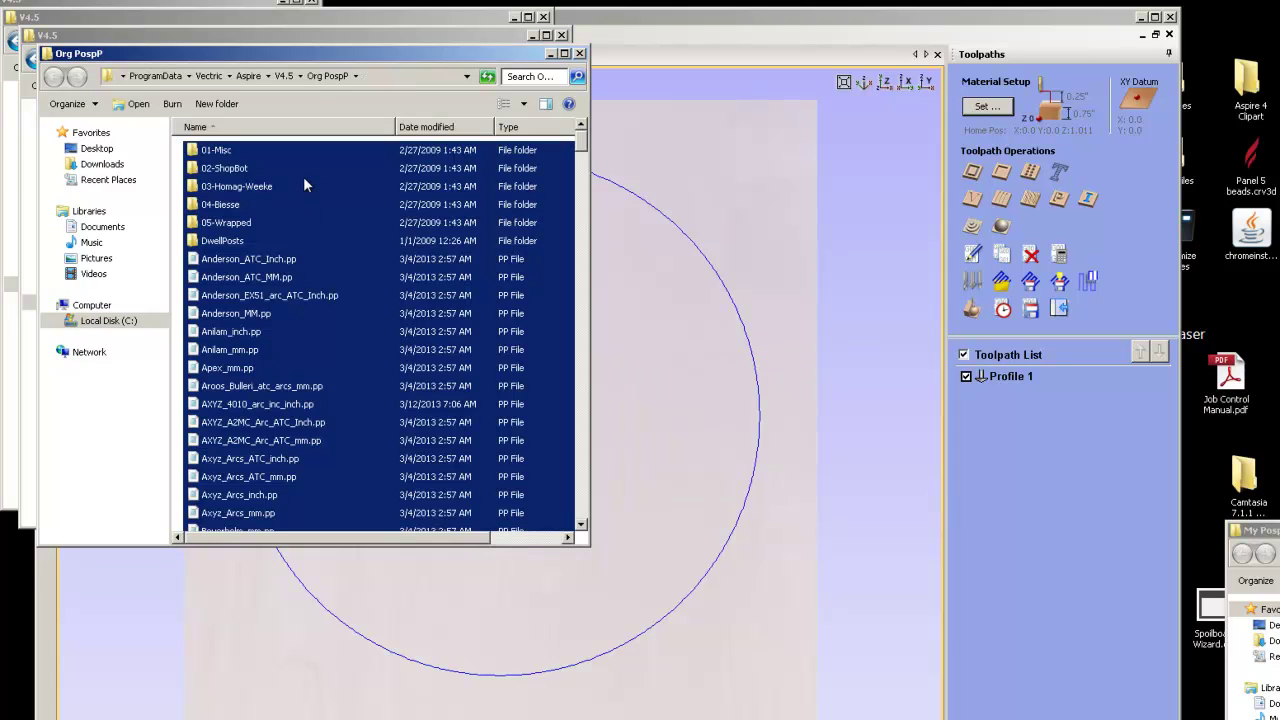
# - Copy the four post processor files from the My Posp P folder into the emptied V4.5 PostP folder
pyautogui.click(283, 76)
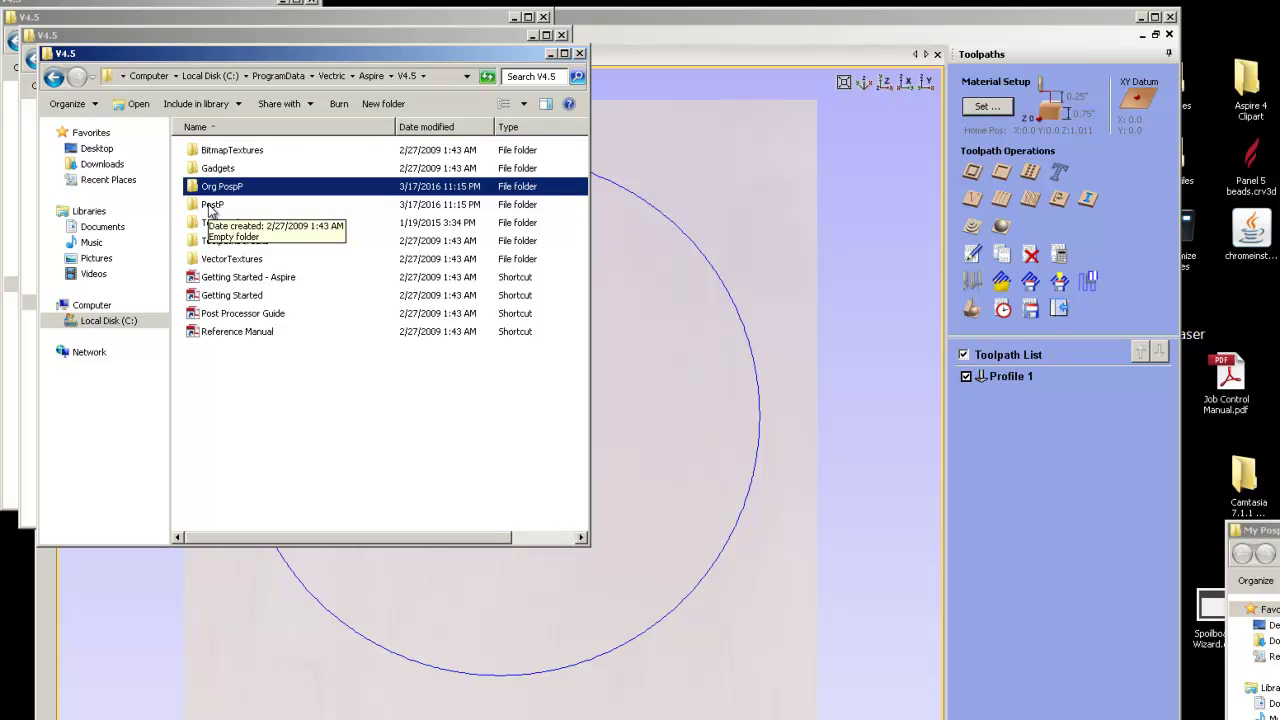
pyautogui.doubleClick(210, 205)
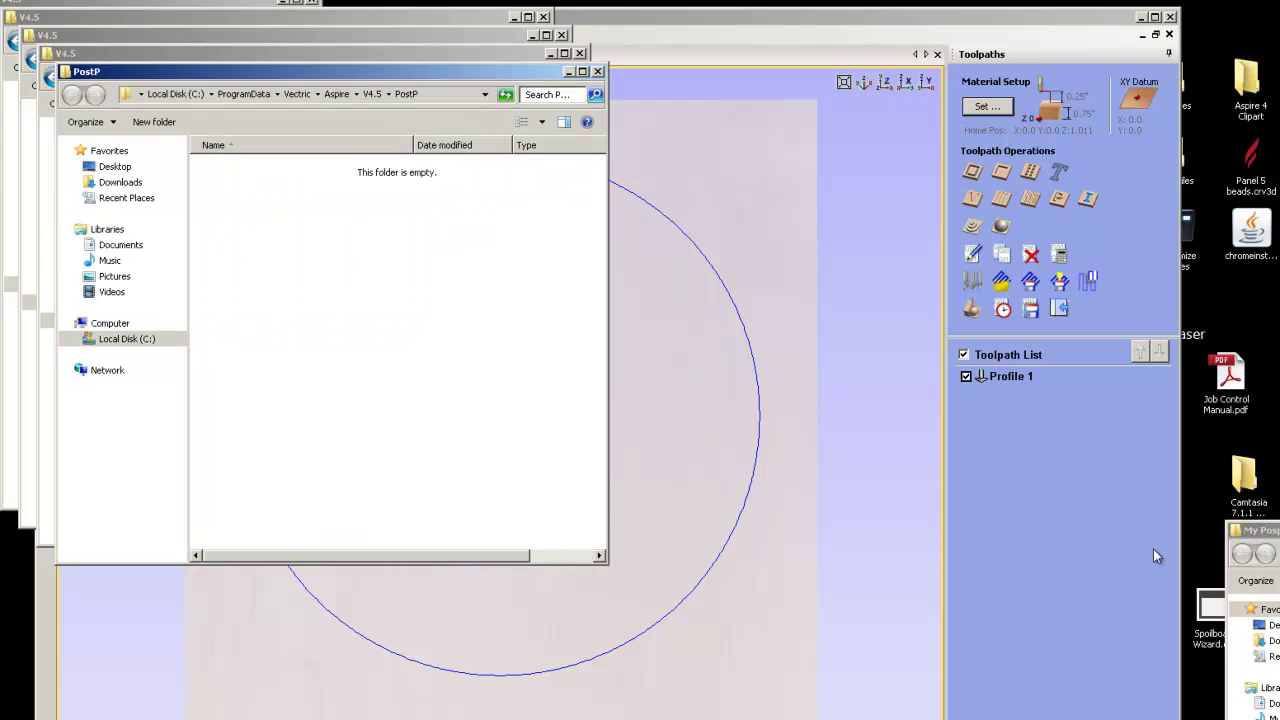
pyautogui.moveTo(1275, 530); pyautogui.dragTo(741, 271)
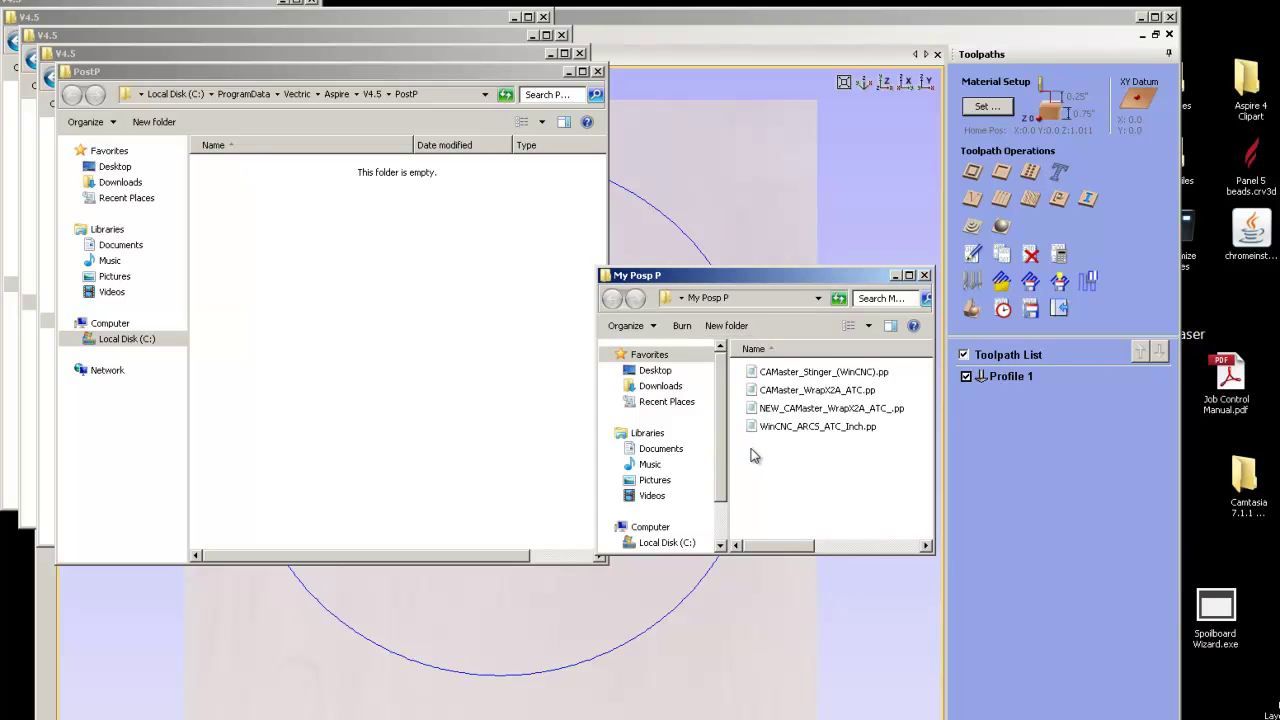
pyautogui.click(797, 374)
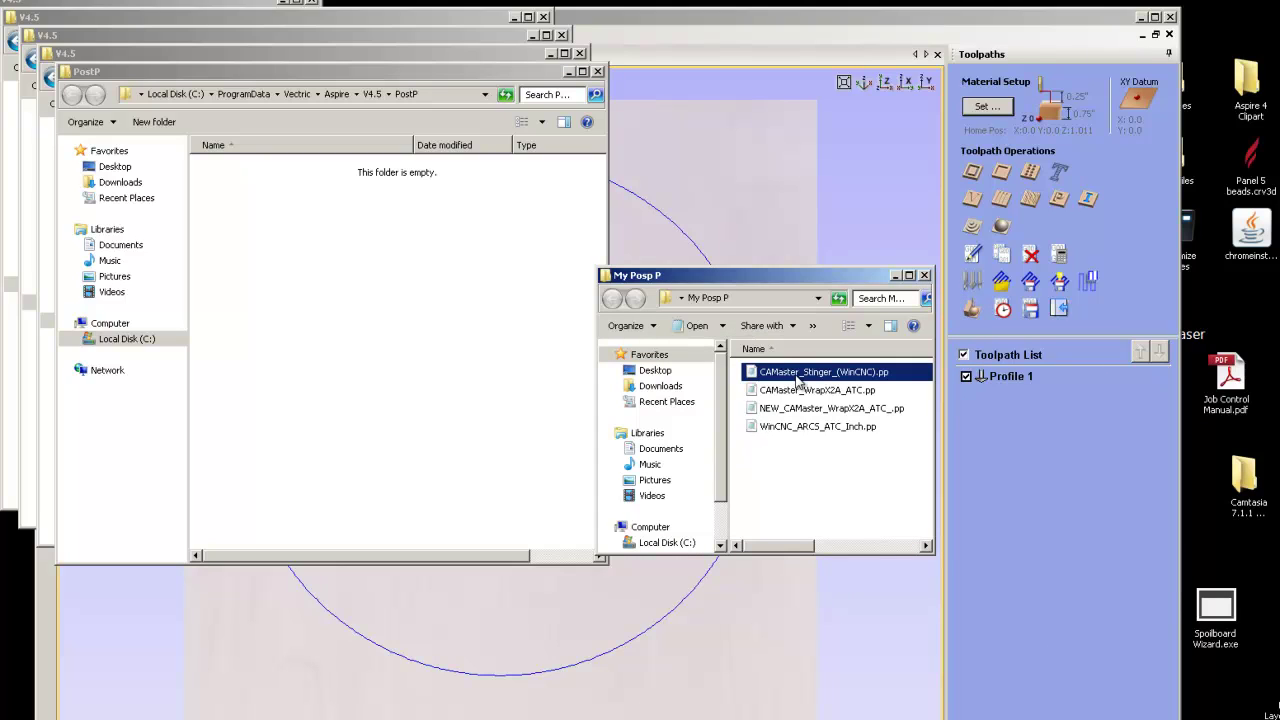
pyautogui.hotkey('ctrl', 'a')
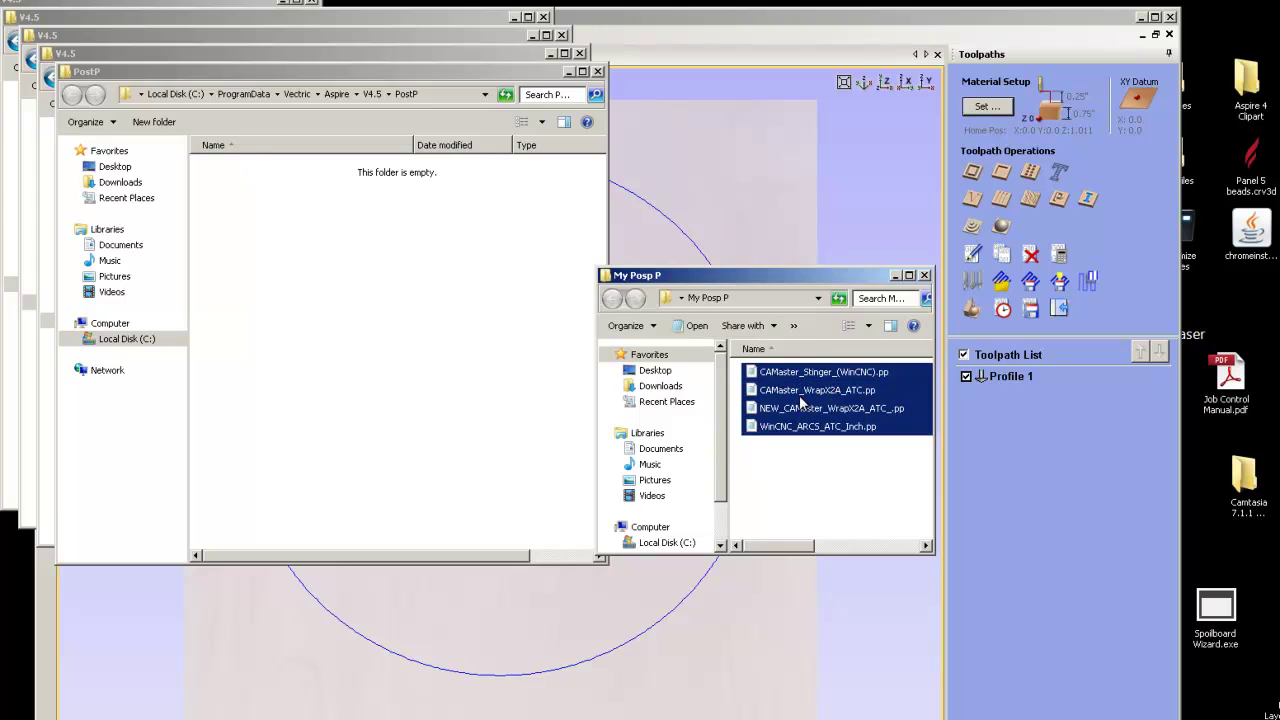
pyautogui.moveTo(803, 405); pyautogui.dragTo(692, 390)
pyautogui.moveTo(692, 390); pyautogui.dragTo(418, 334, button='right')
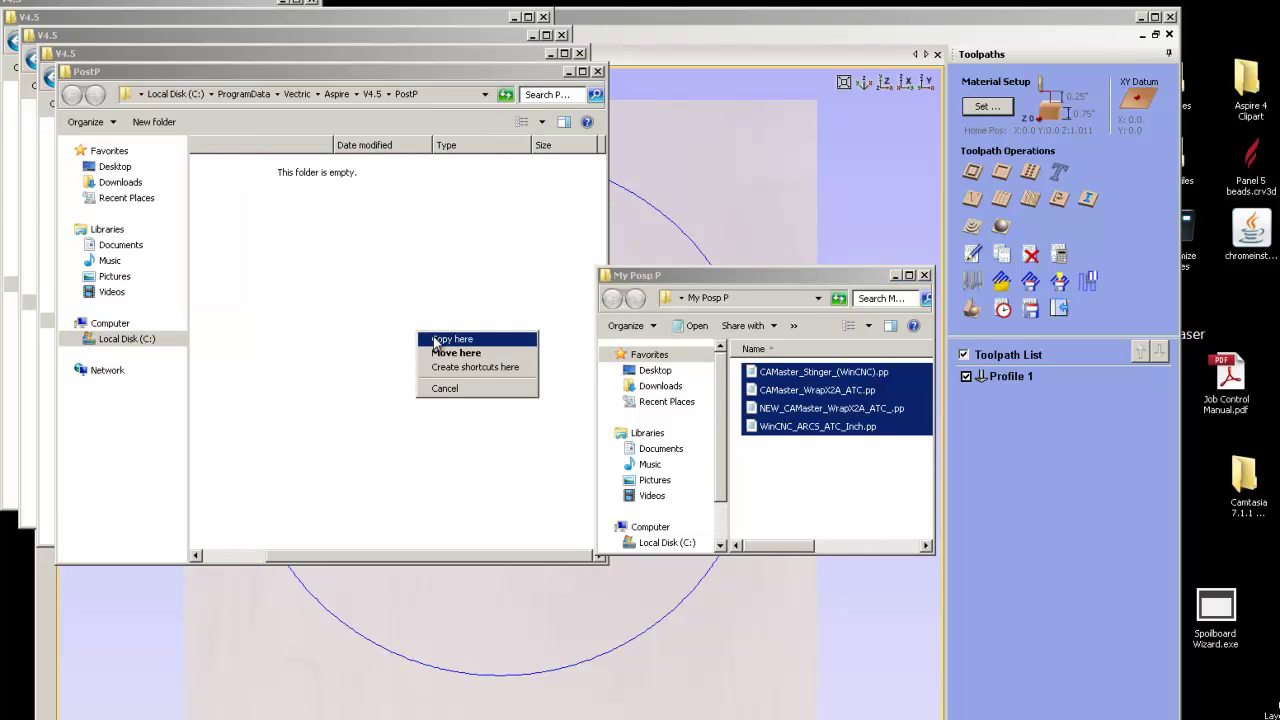
pyautogui.click(436, 340)
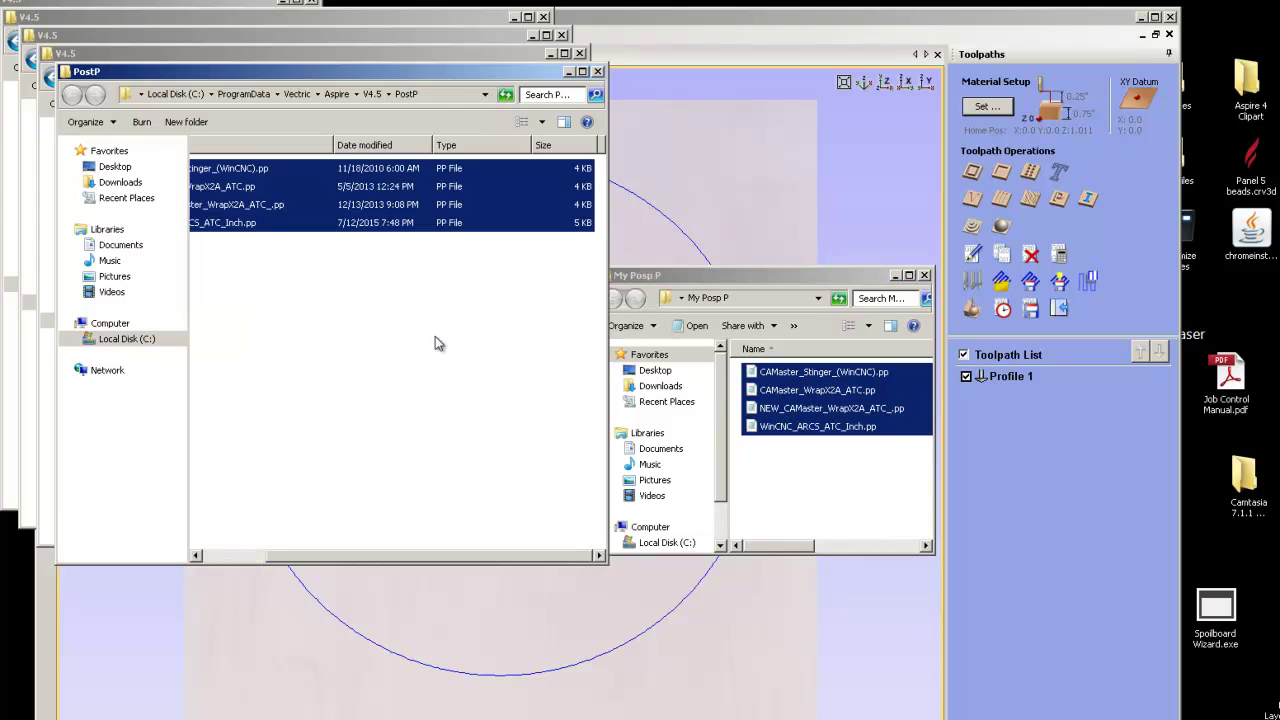
# - Move the My Posp P window aside and close the PostP window and all open V4.5 folder windows
pyautogui.click(760, 282)
pyautogui.moveTo(760, 282); pyautogui.dragTo(1279, 412)
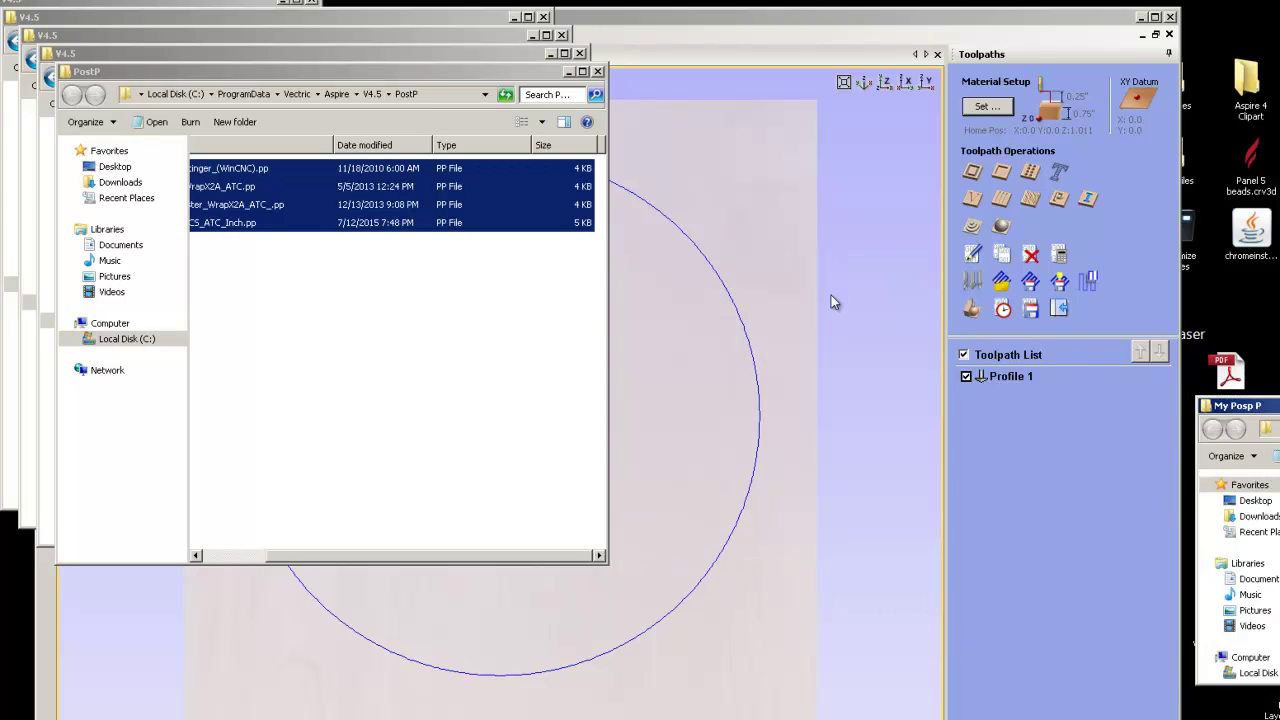
pyautogui.click(400, 322)
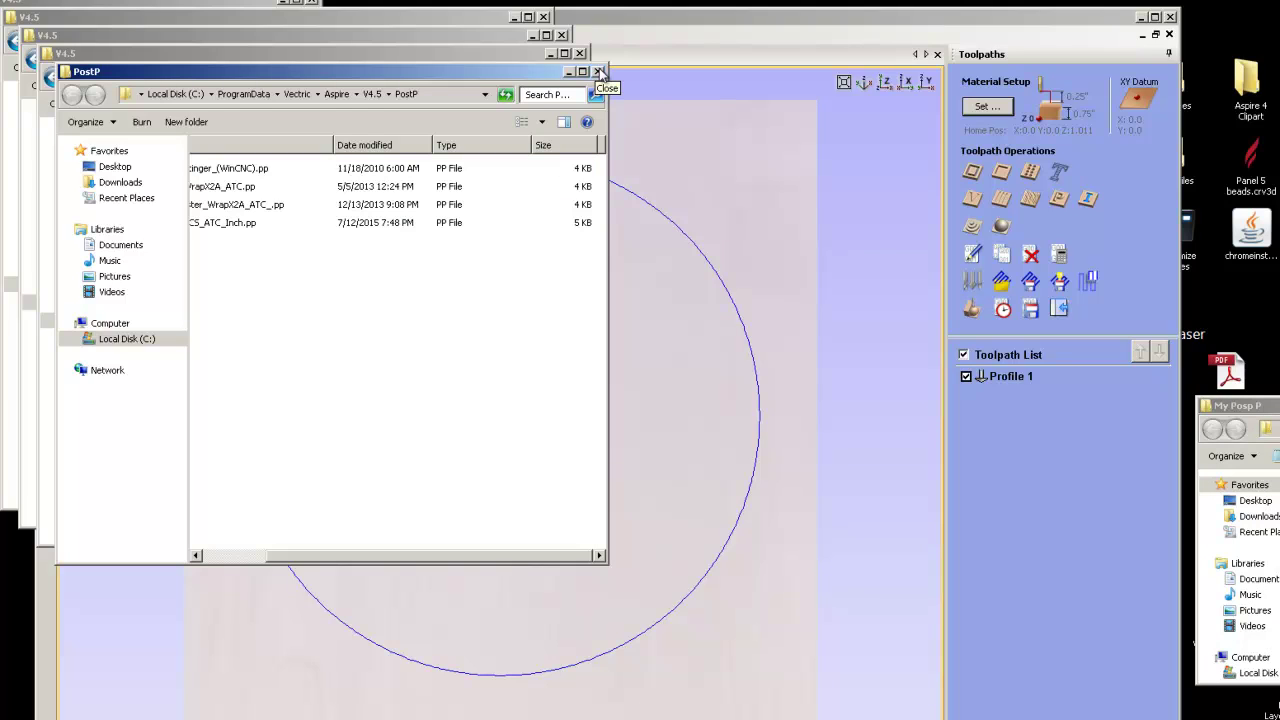
pyautogui.click(598, 72)
pyautogui.click(580, 55)
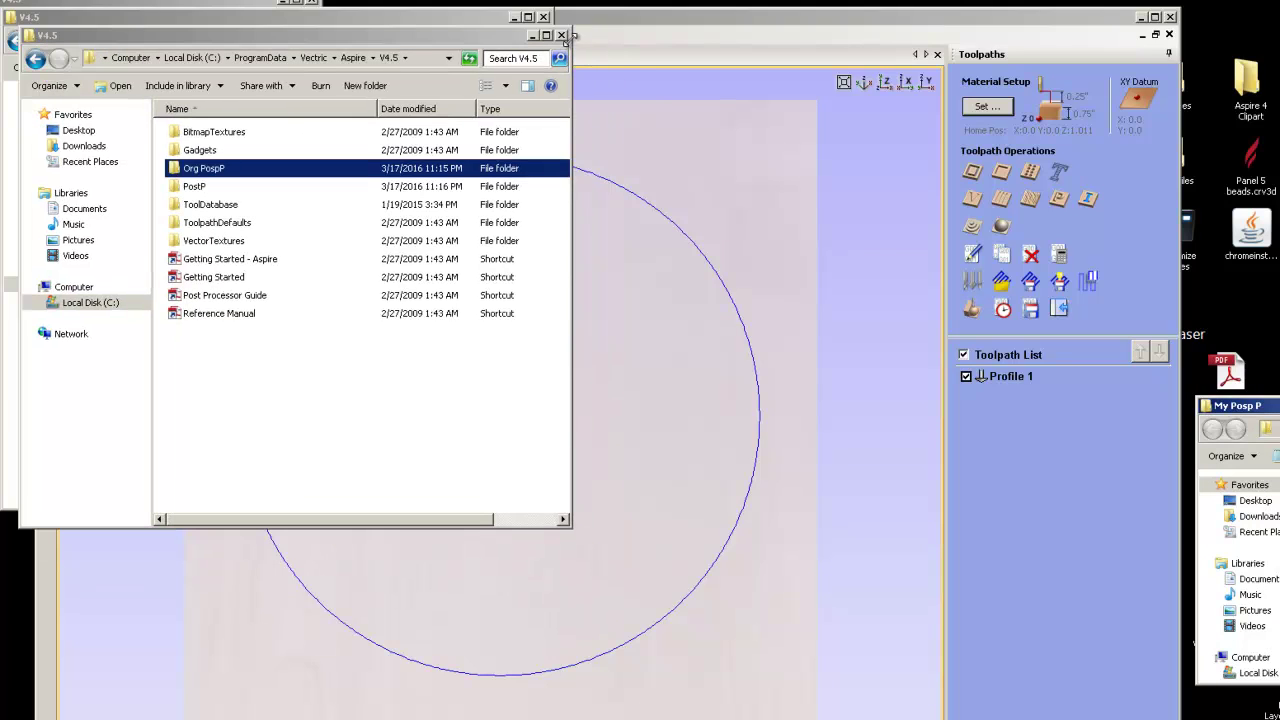
pyautogui.click(561, 35)
pyautogui.click(556, 22)
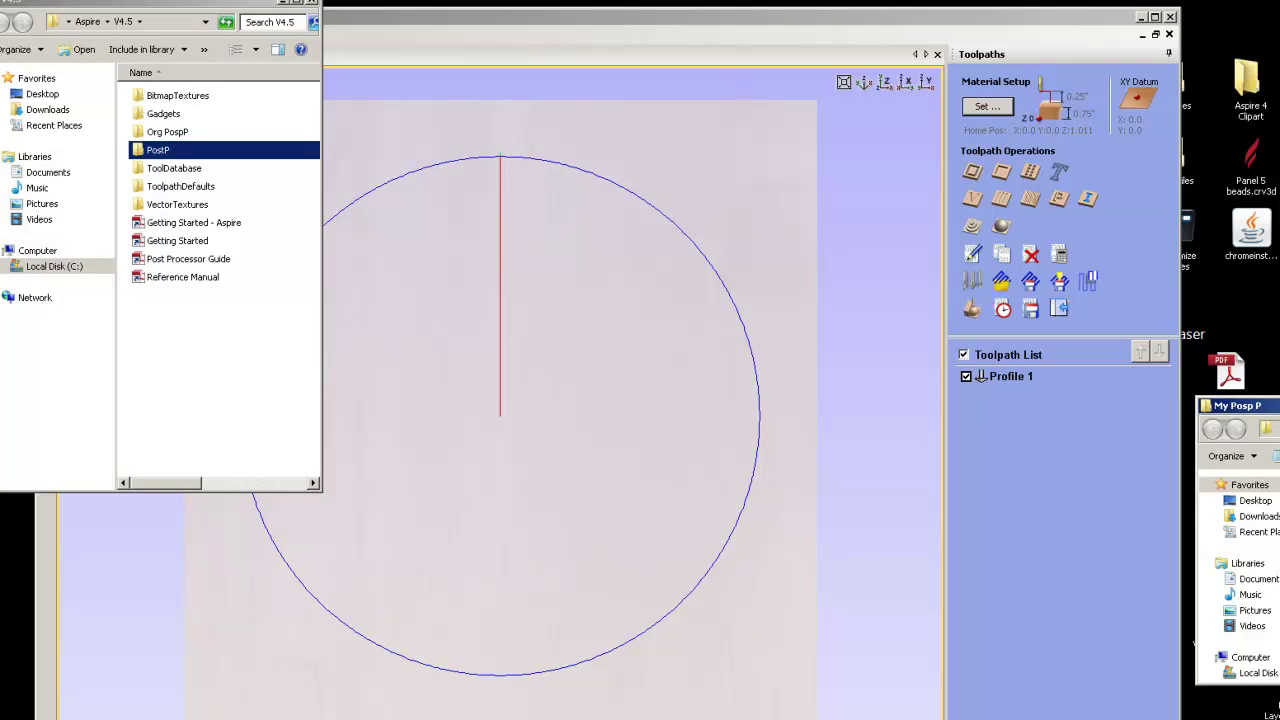
pyautogui.click(314, 6)
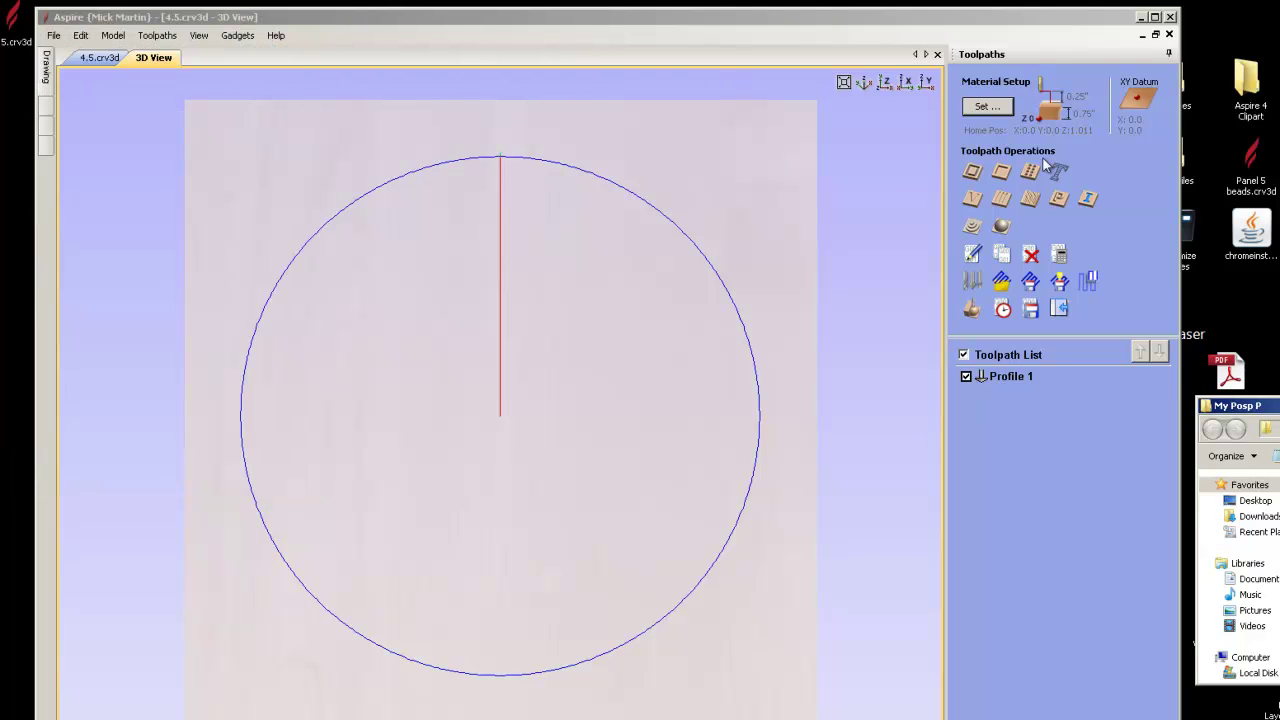
# - Restart Aspire 4.5 and open the 4.5.crv3d file from the desktop
pyautogui.click(1170, 17)
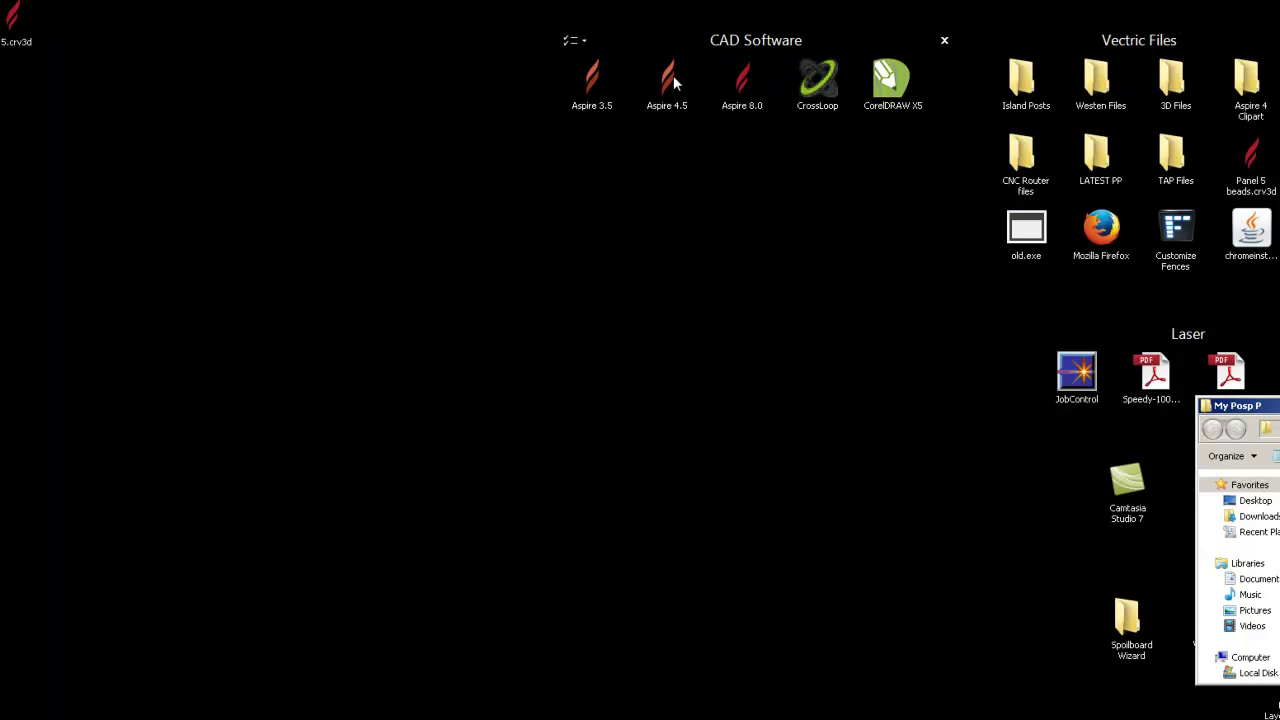
pyautogui.doubleClick(671, 82)
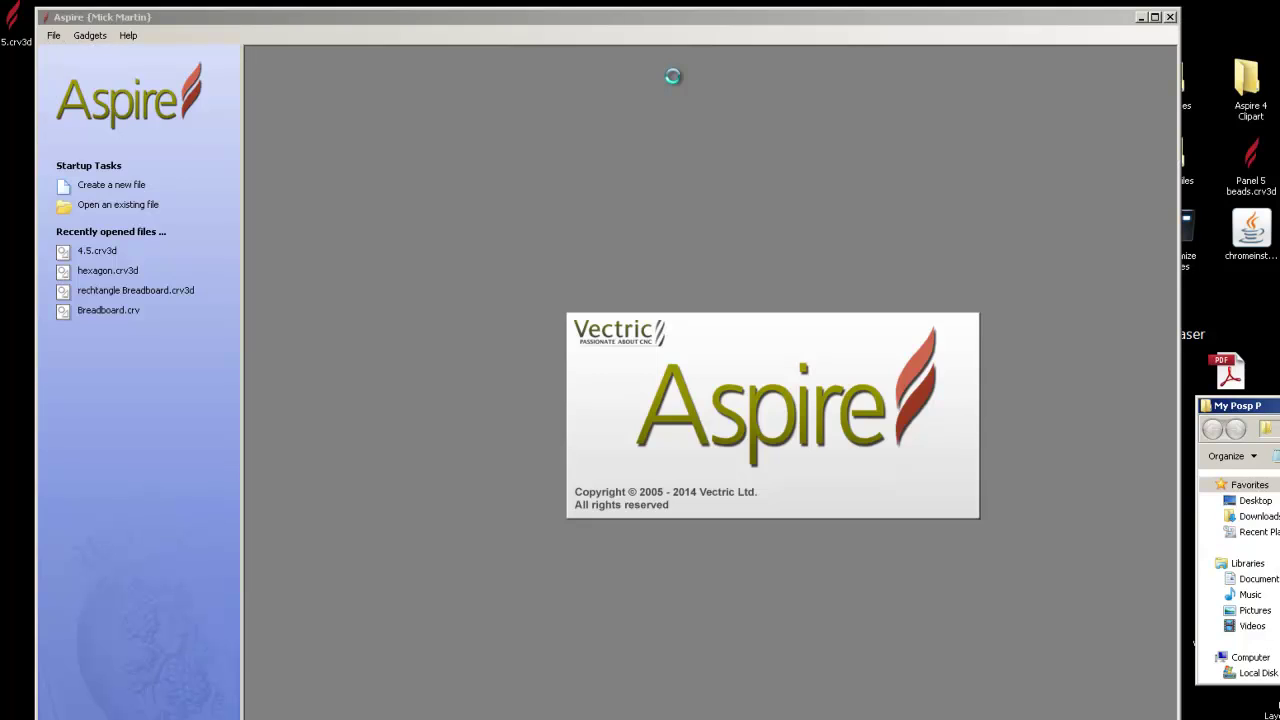
pyautogui.click(133, 207)
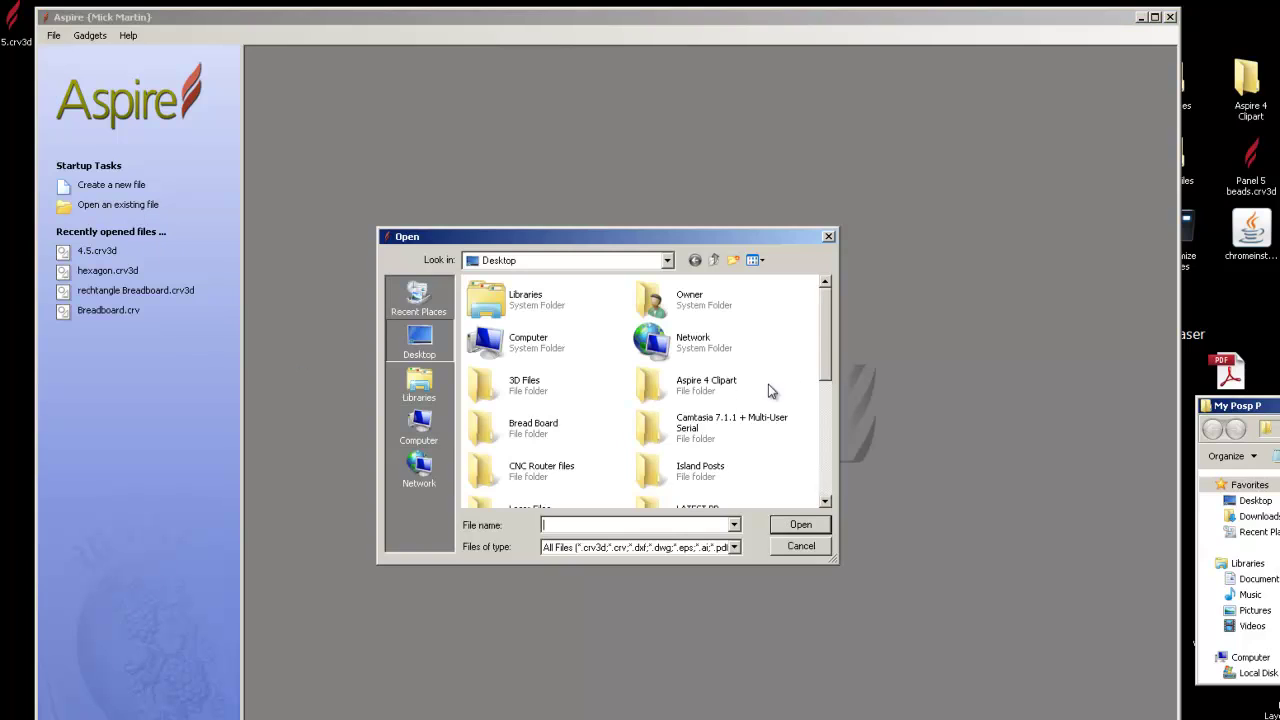
pyautogui.moveTo(826, 344); pyautogui.dragTo(811, 460)
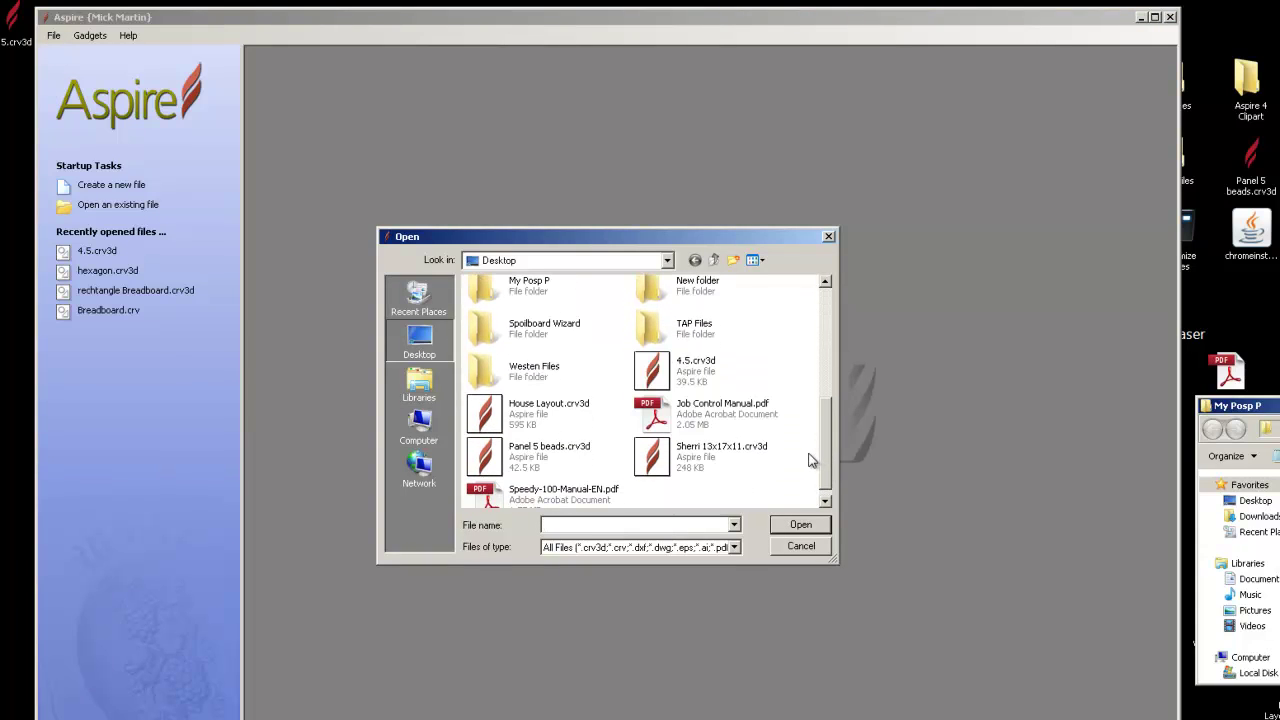
pyautogui.click(668, 372)
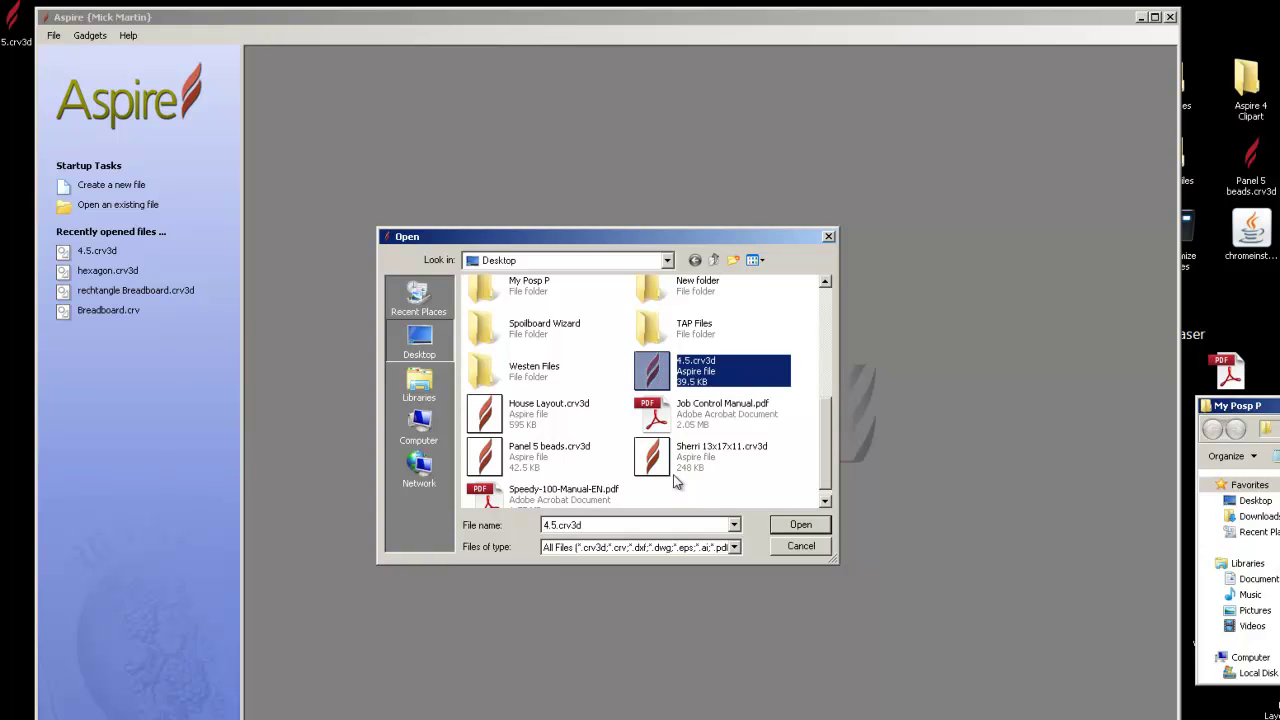
pyautogui.click(786, 527)
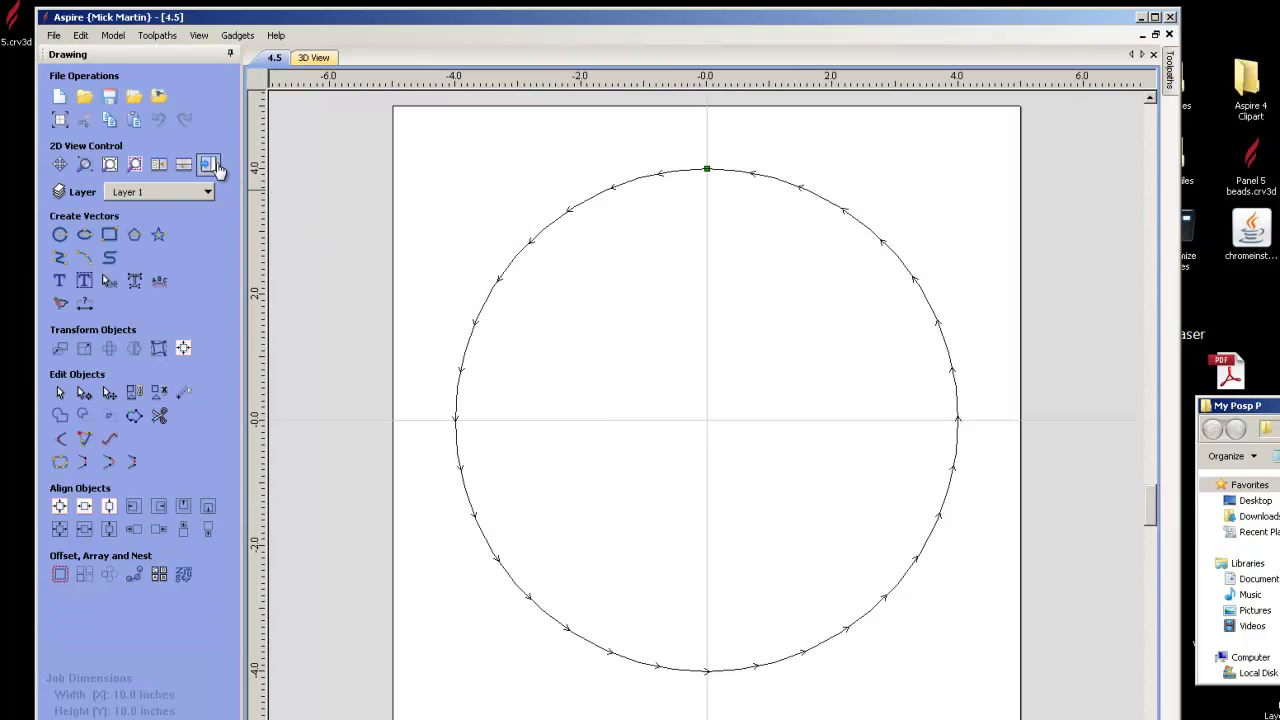
# - Check the available post processors for saving the Profile 1 toolpath without changing the selection
pyautogui.click(208, 166)
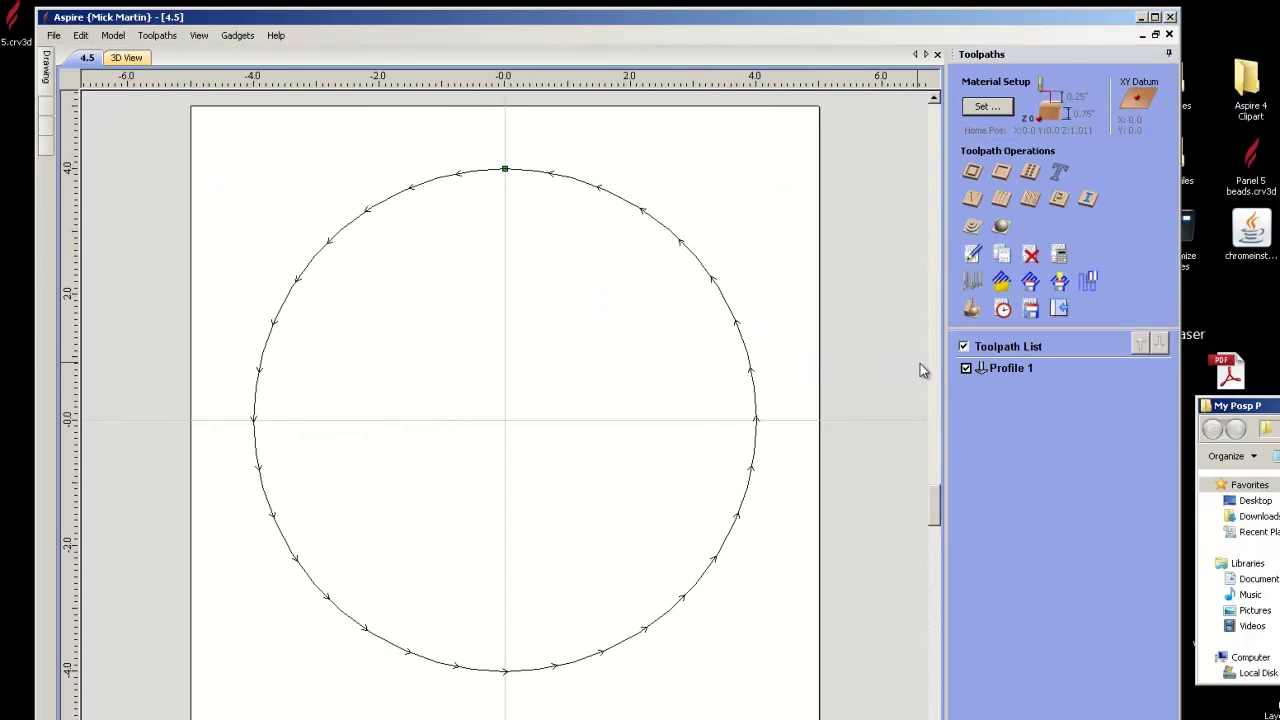
pyautogui.click(1031, 310)
pyautogui.click(1153, 364)
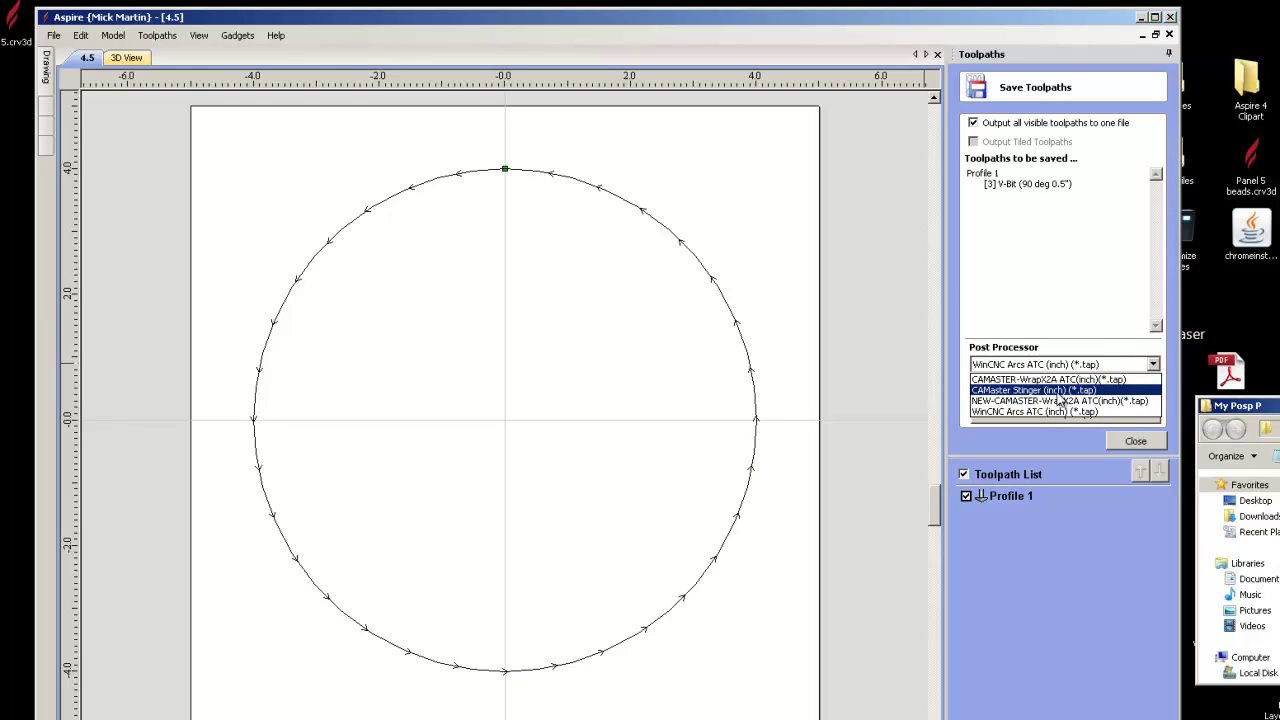
pyautogui.click(1132, 446)
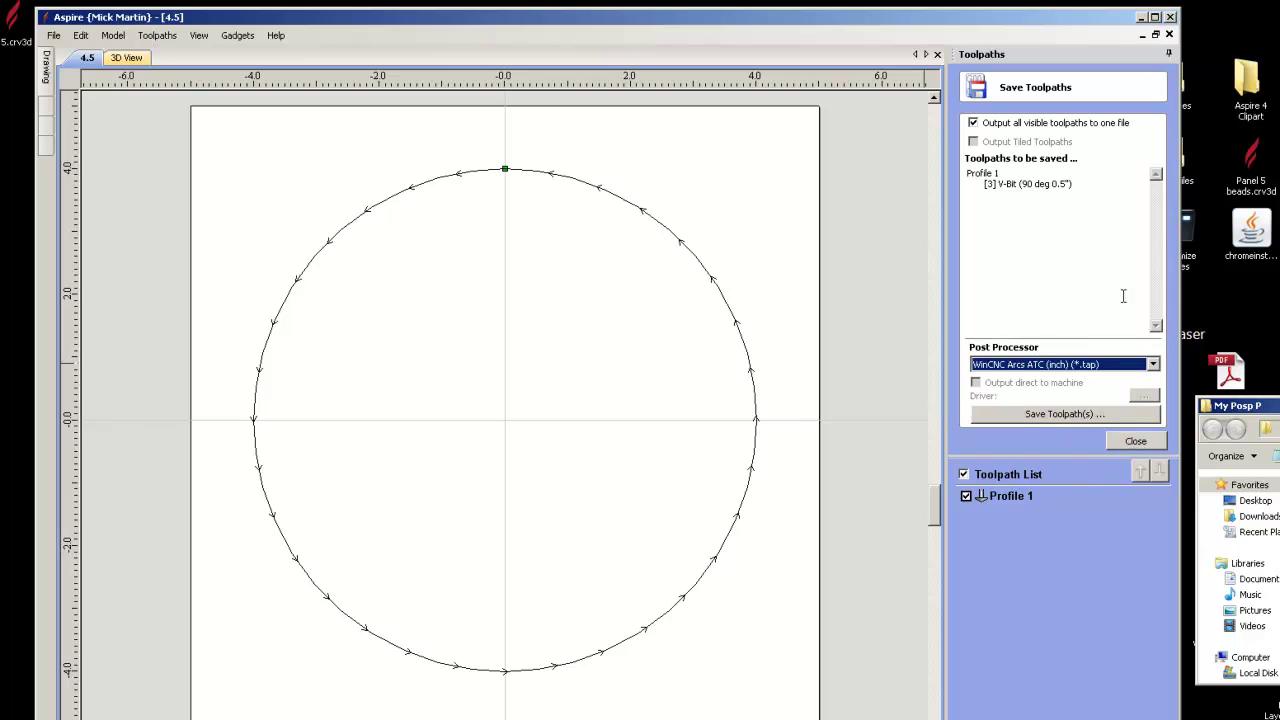
# - Switch from Aspire 4.5 to Aspire 8.0 and open its application data folder in an enlarged window showing the full path
pyautogui.click(1172, 19)
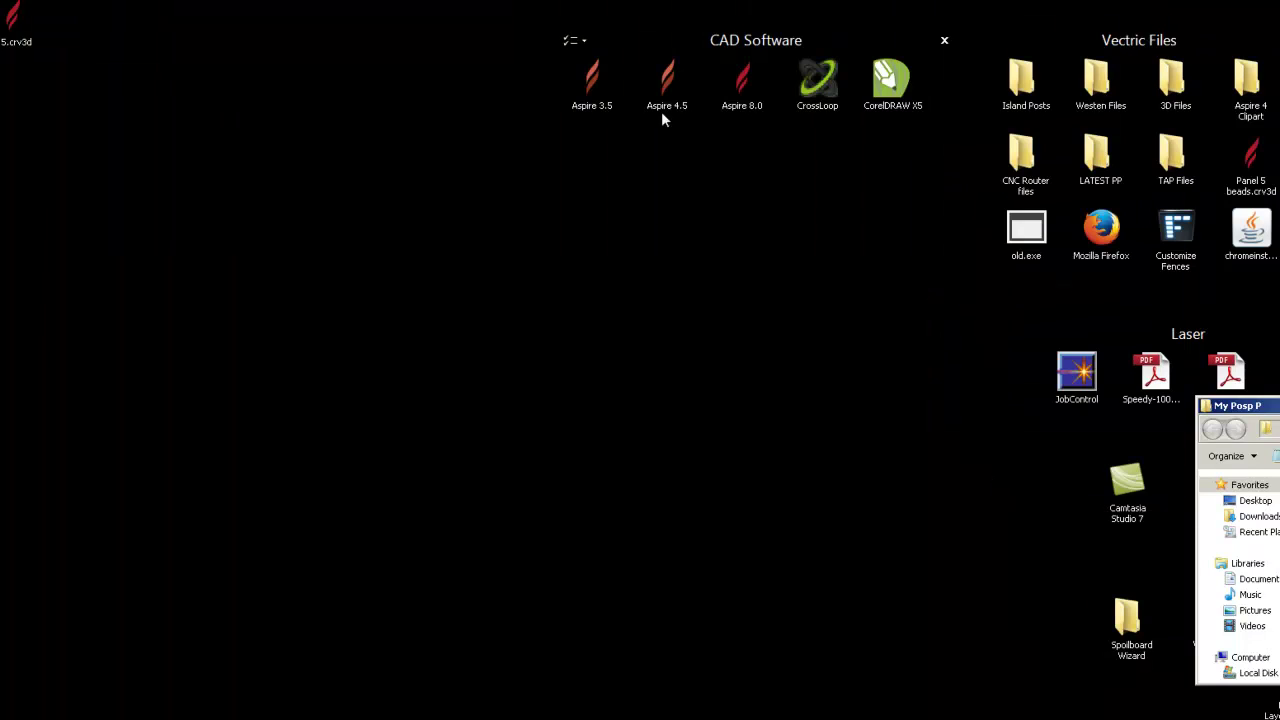
pyautogui.doubleClick(744, 89)
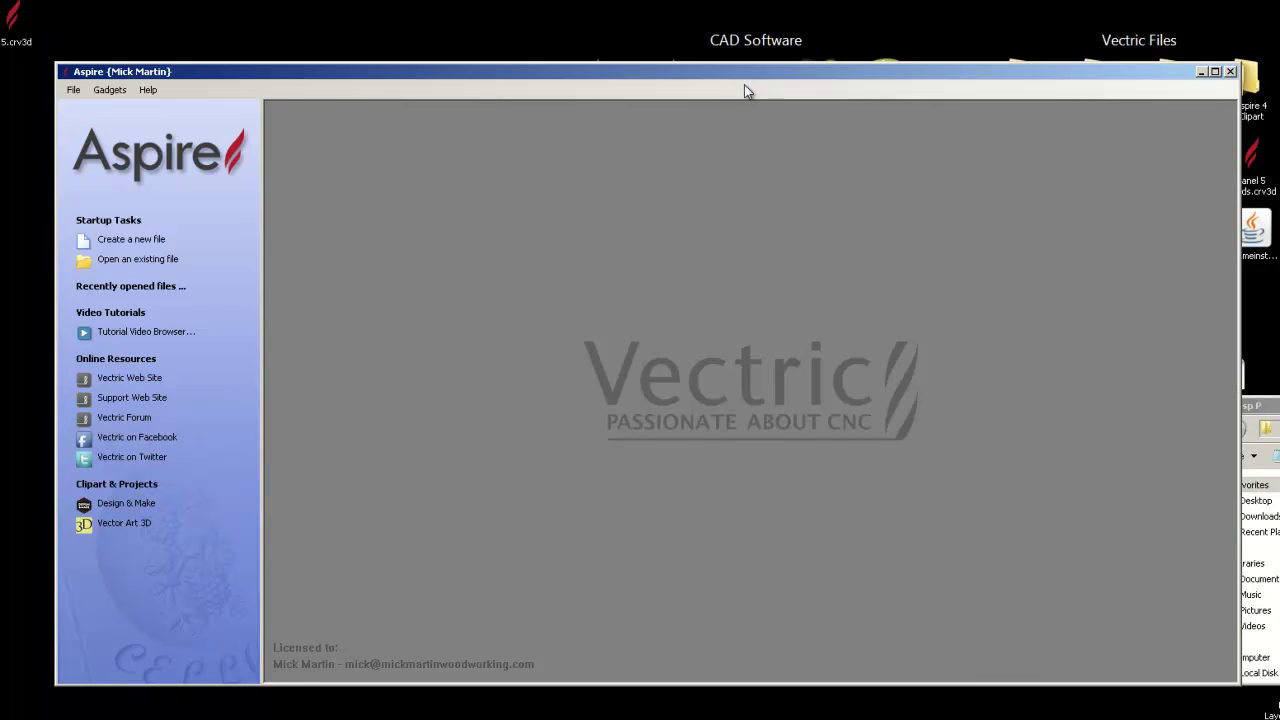
pyautogui.click(73, 89)
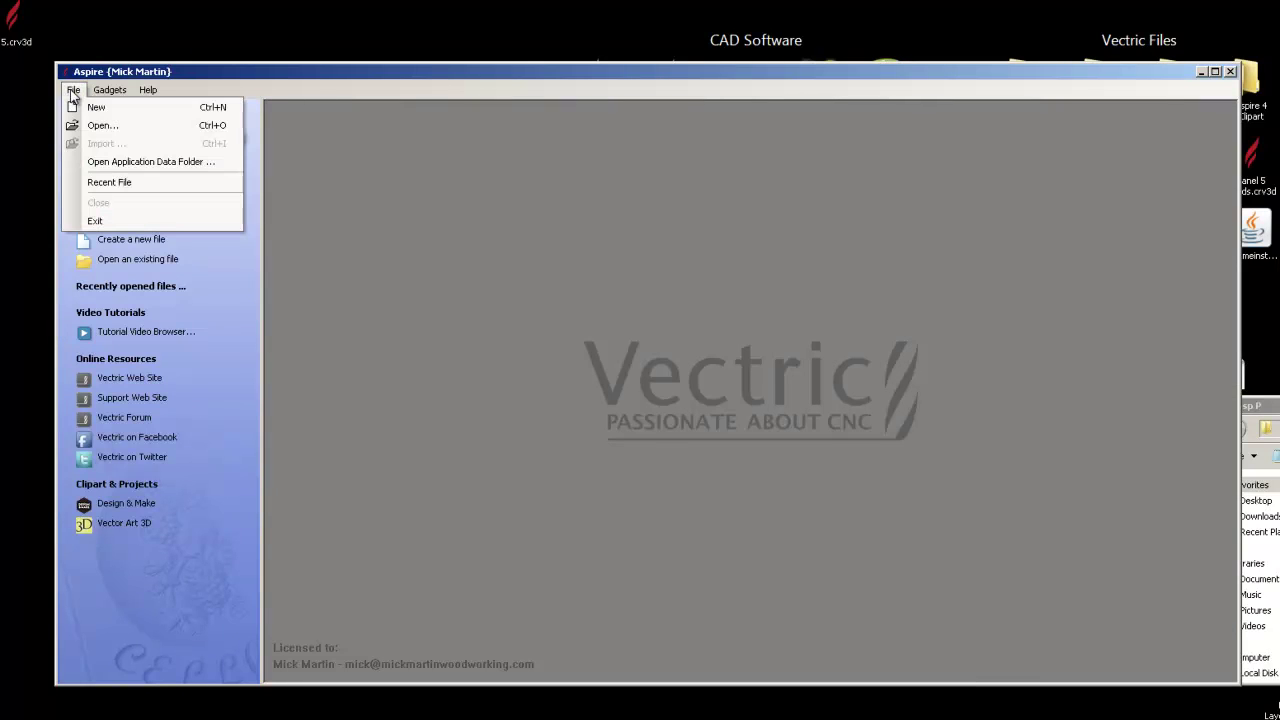
pyautogui.click(90, 162)
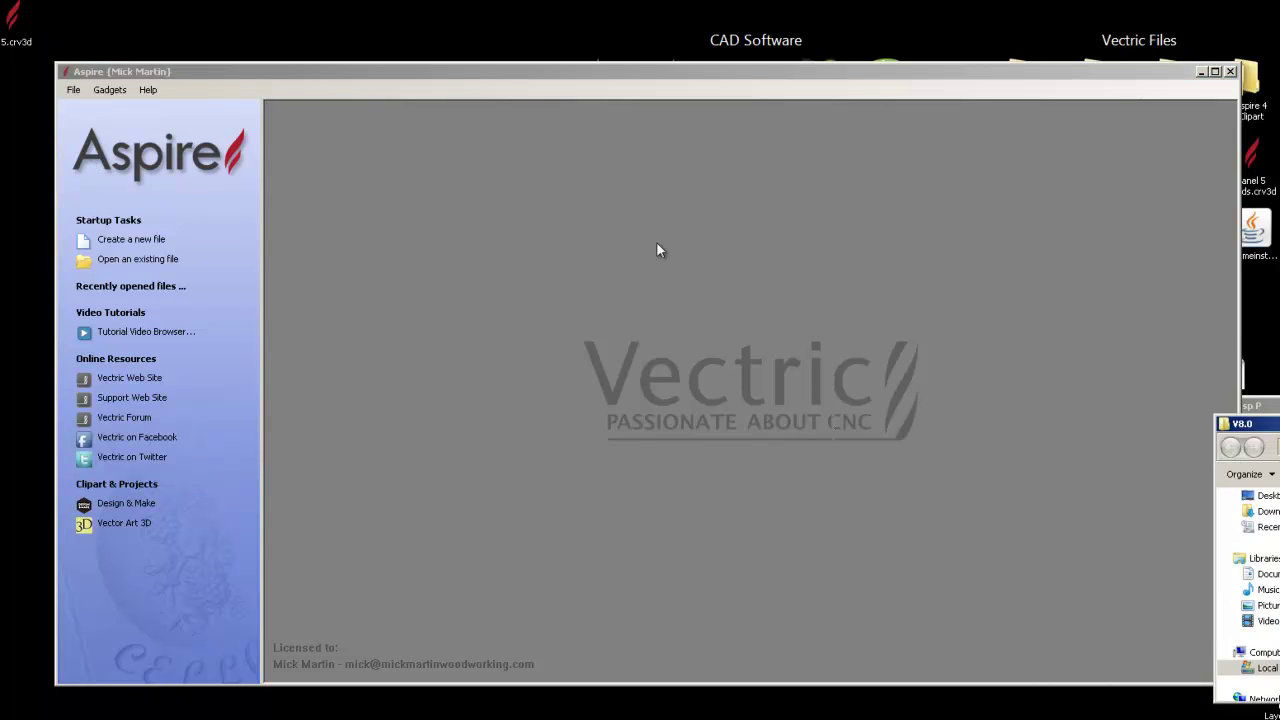
pyautogui.moveTo(660, 248); pyautogui.dragTo(380, 129)
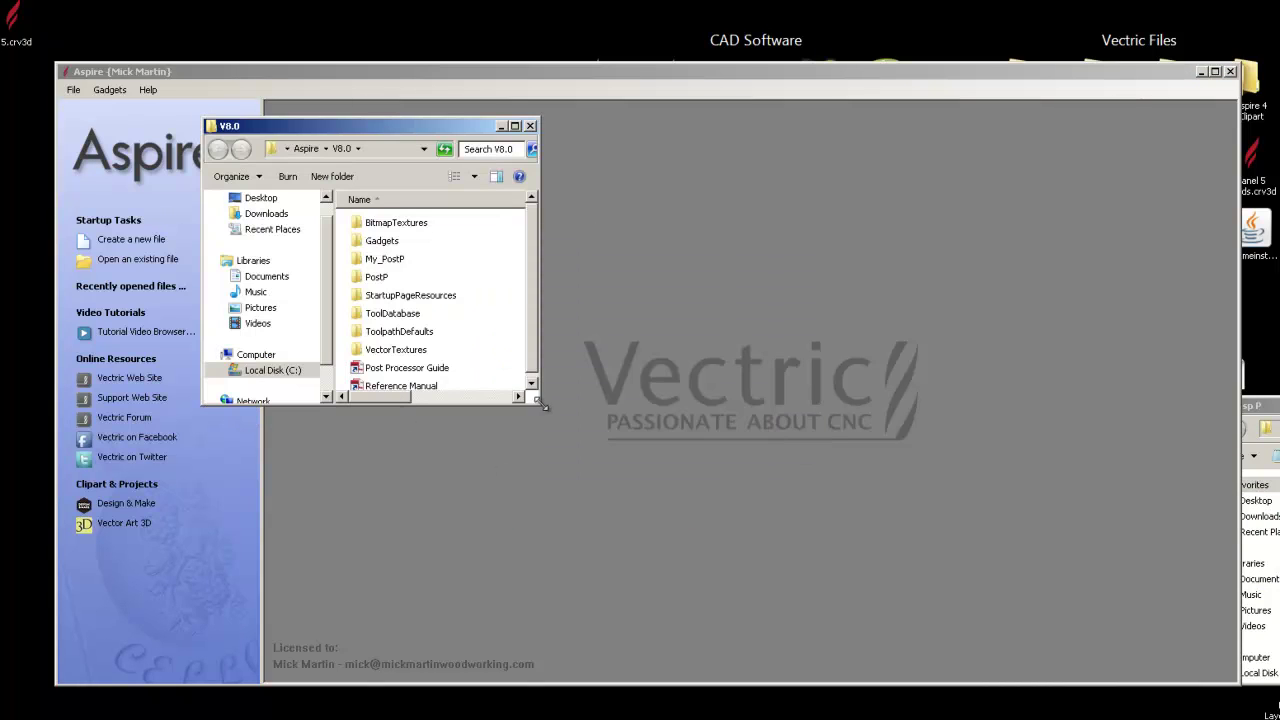
pyautogui.moveTo(539, 402); pyautogui.dragTo(836, 579)
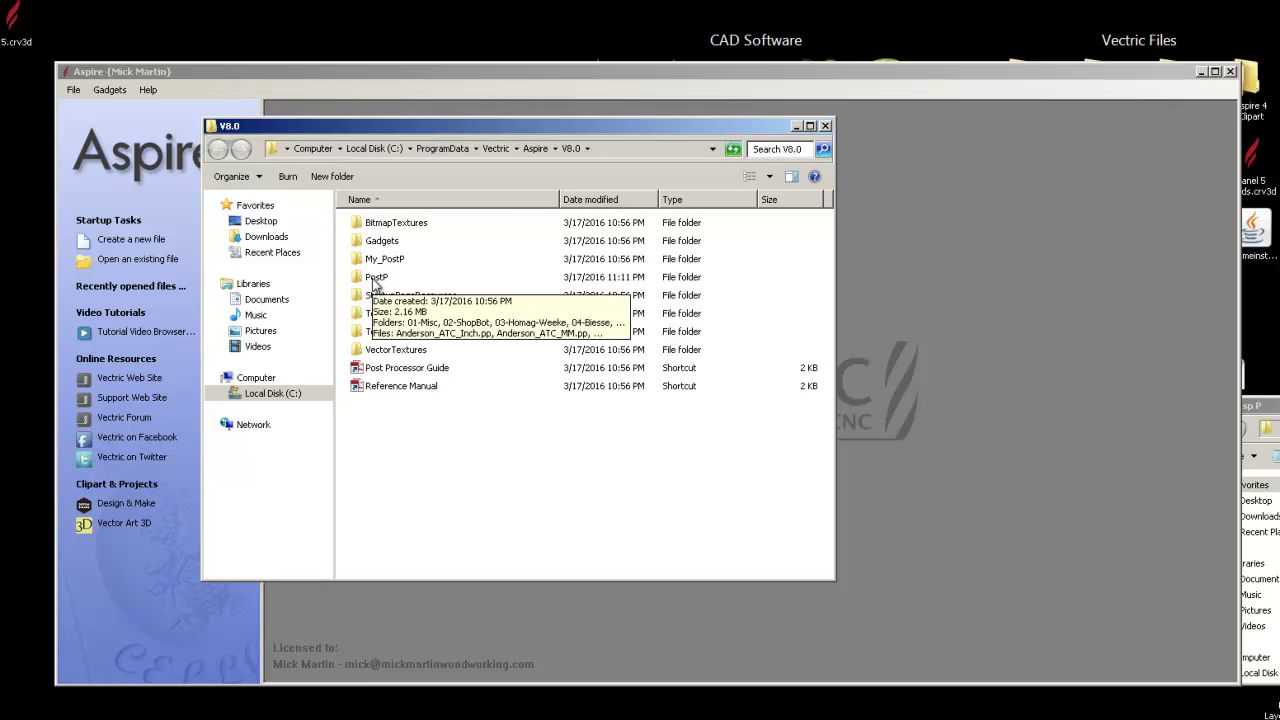
# - Examine the contents of the V8.0 PostP and My_PostP folders, close PostP, and bring the My_PostP window to the front
pyautogui.doubleClick(373, 283)
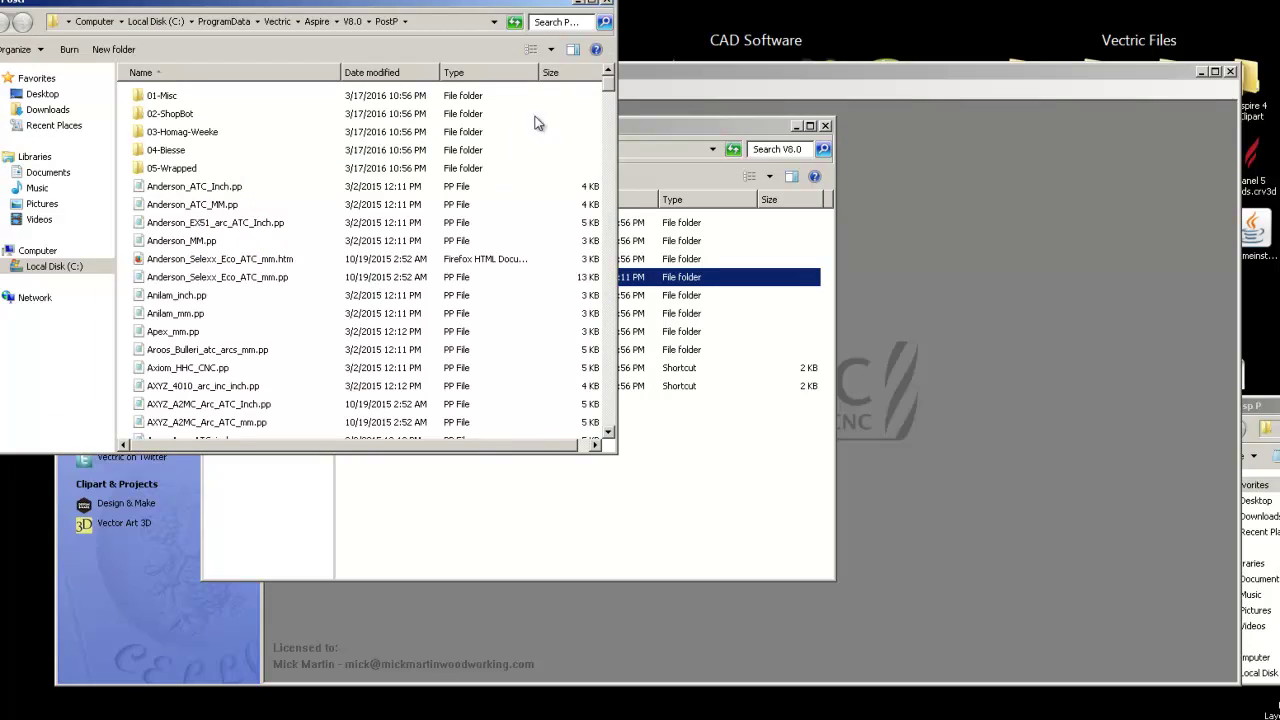
pyautogui.click(609, 5)
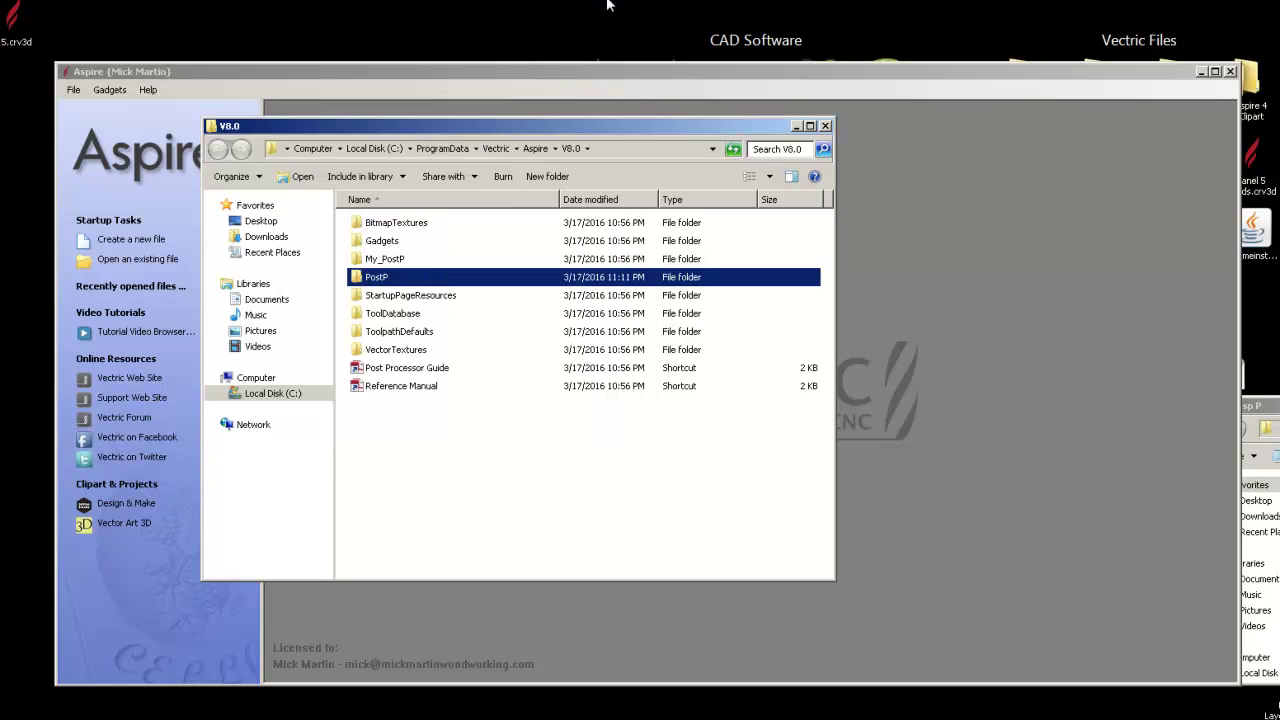
pyautogui.doubleClick(384, 259)
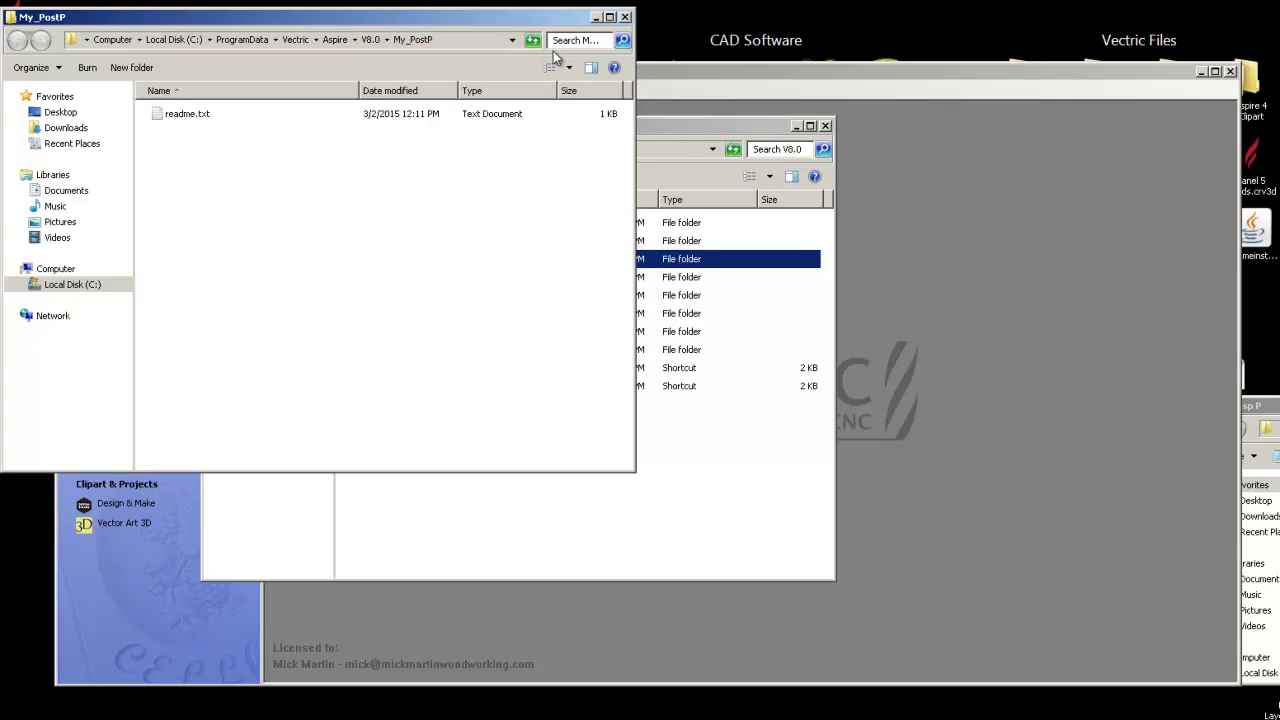
pyautogui.moveTo(527, 24); pyautogui.dragTo(1251, 81)
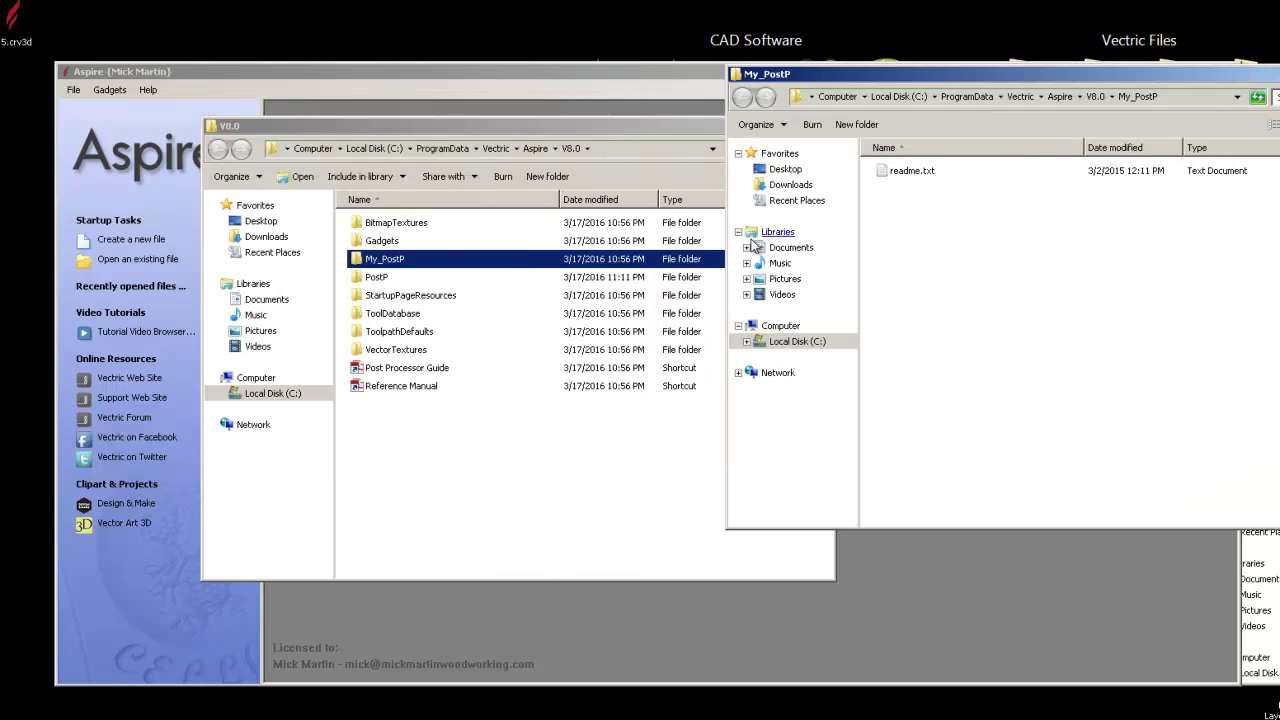
pyautogui.doubleClick(396, 280)
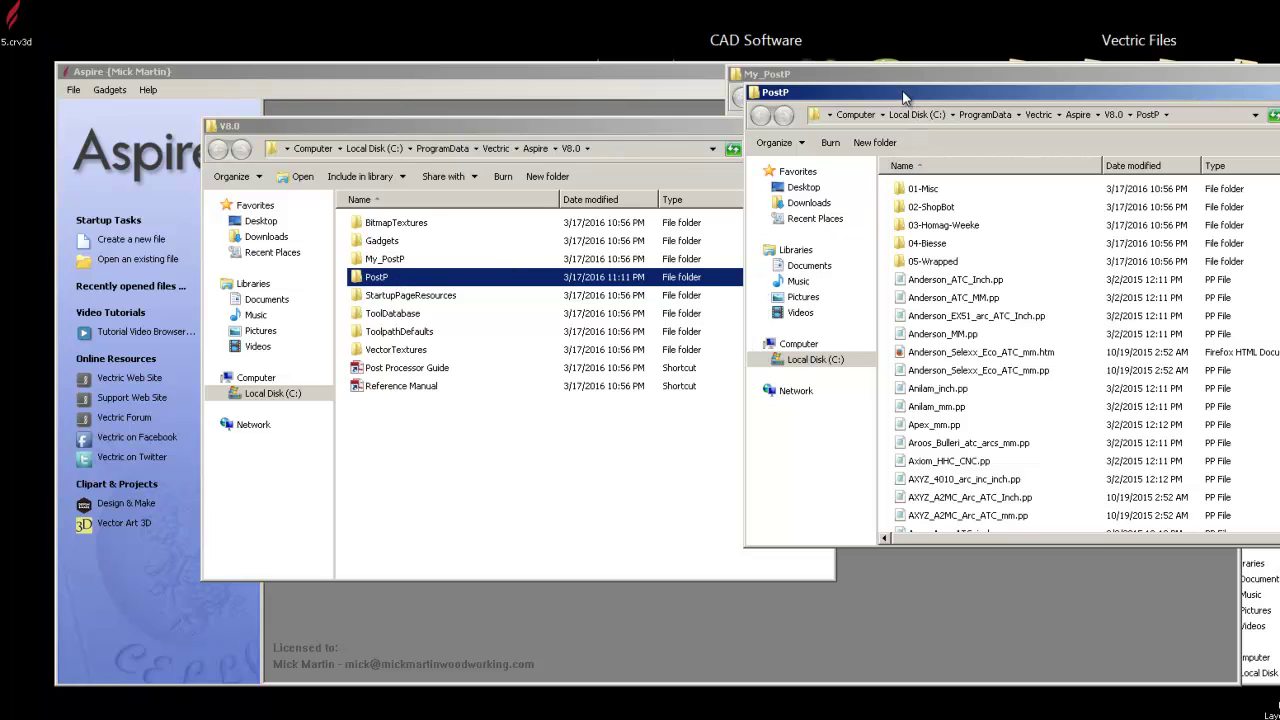
pyautogui.moveTo(909, 102); pyautogui.dragTo(280, 62)
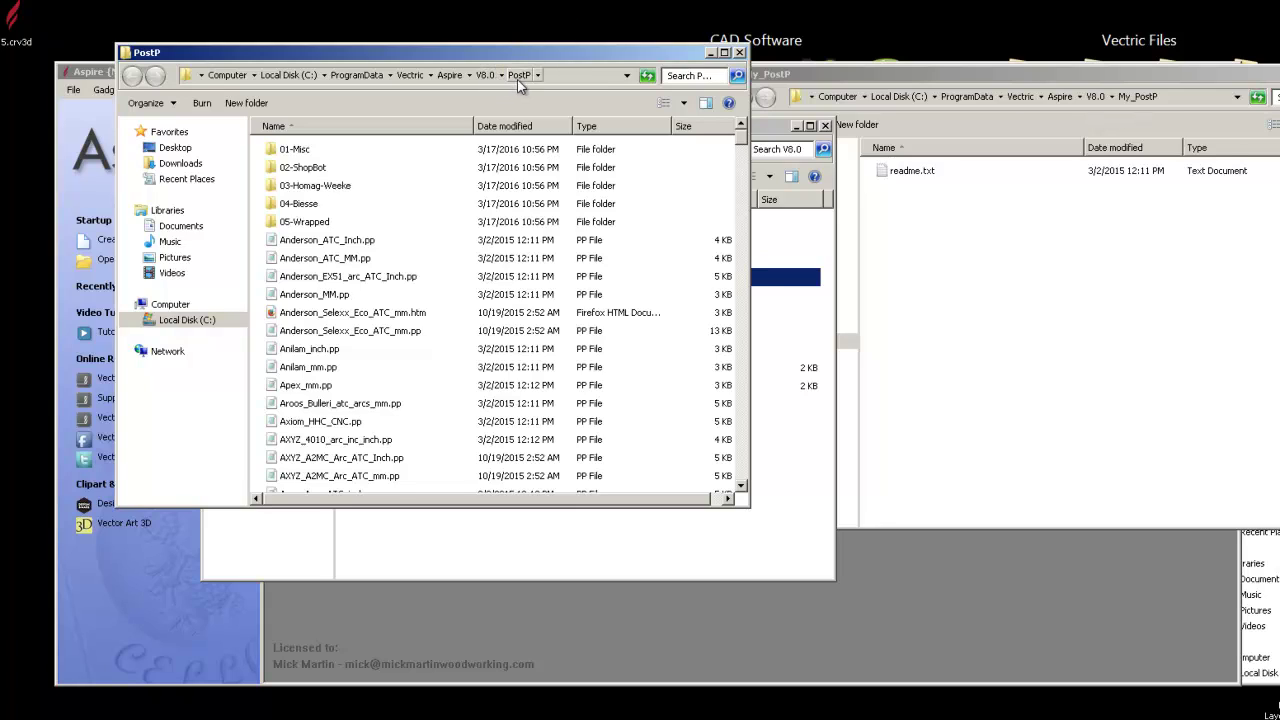
pyautogui.click(739, 53)
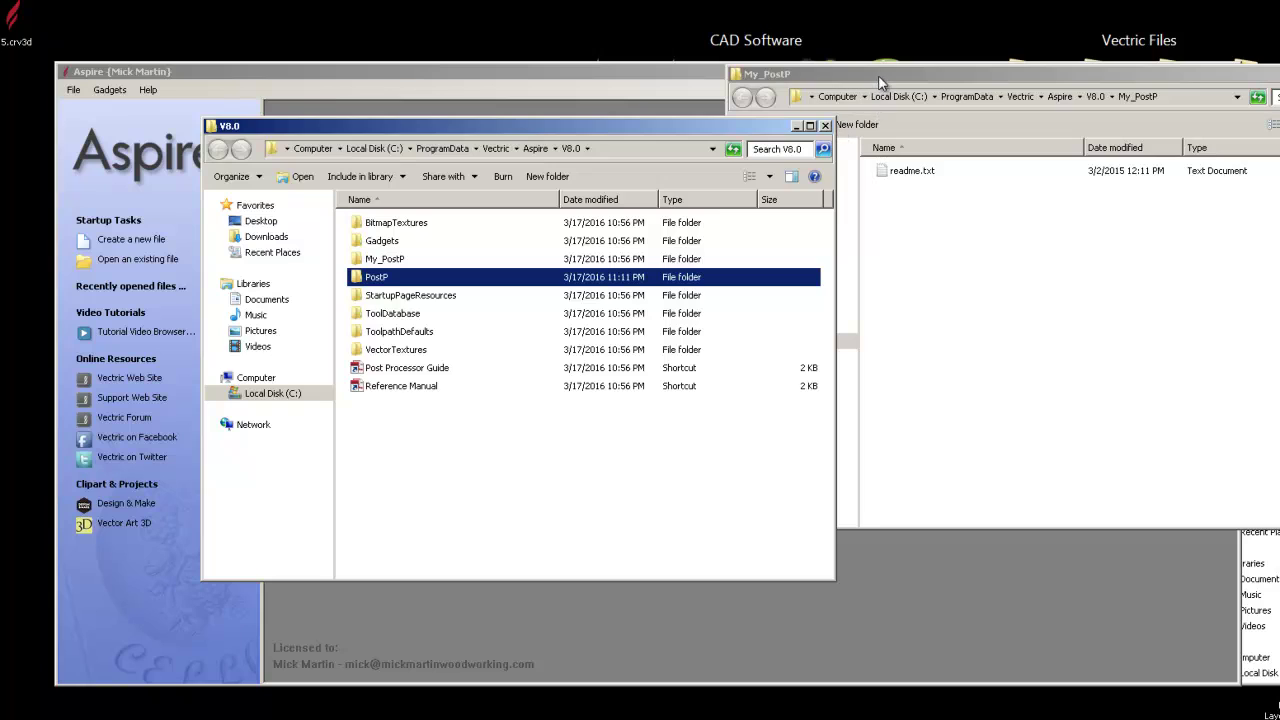
pyautogui.moveTo(876, 75); pyautogui.dragTo(358, 48)
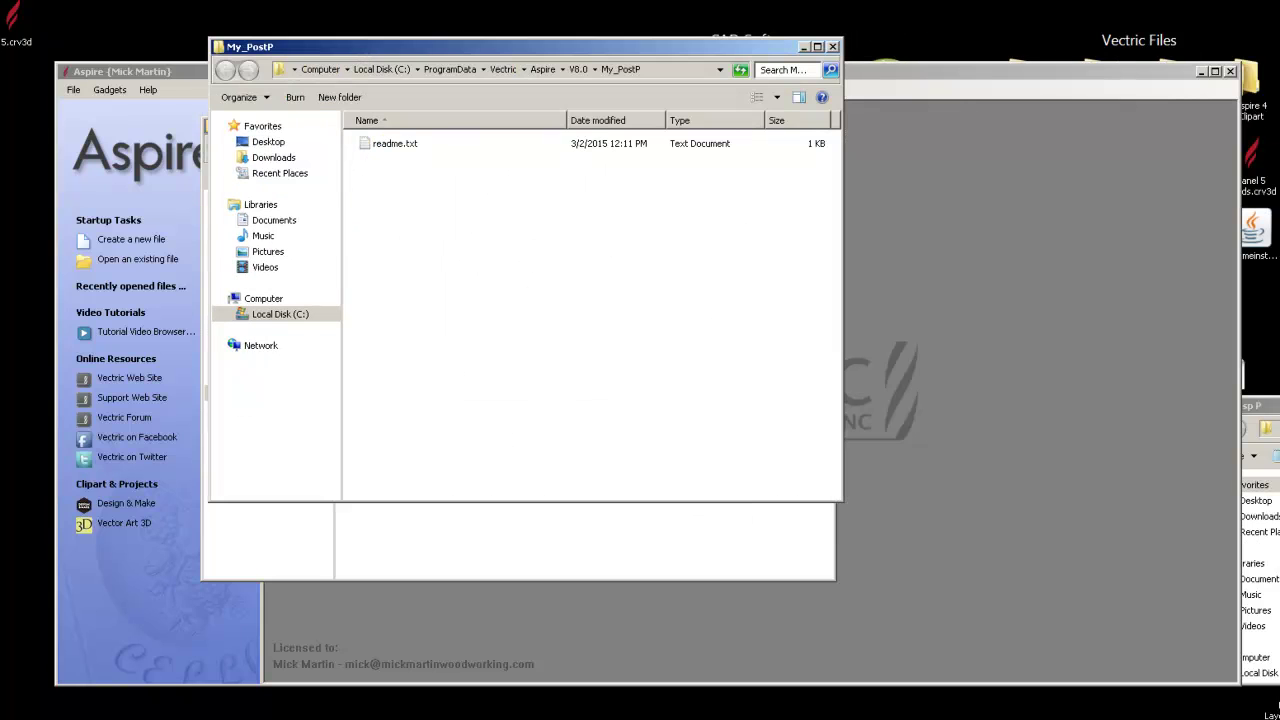
# - Copy all four .pp post processor files from the My Posp P folder into Aspire V8.0's My_PostP folder
pyautogui.hotkey('alt', 'Tab')
pyautogui.moveTo(1265, 406); pyautogui.dragTo(820, 318)
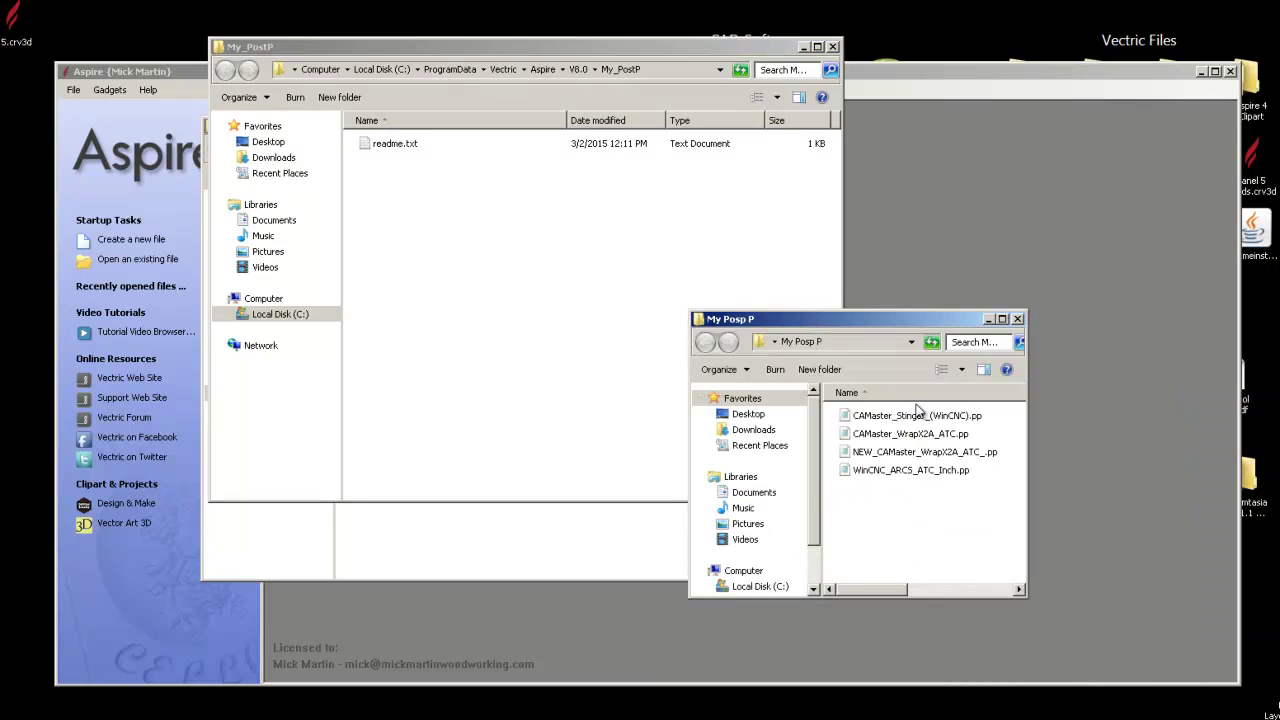
pyautogui.click(885, 417)
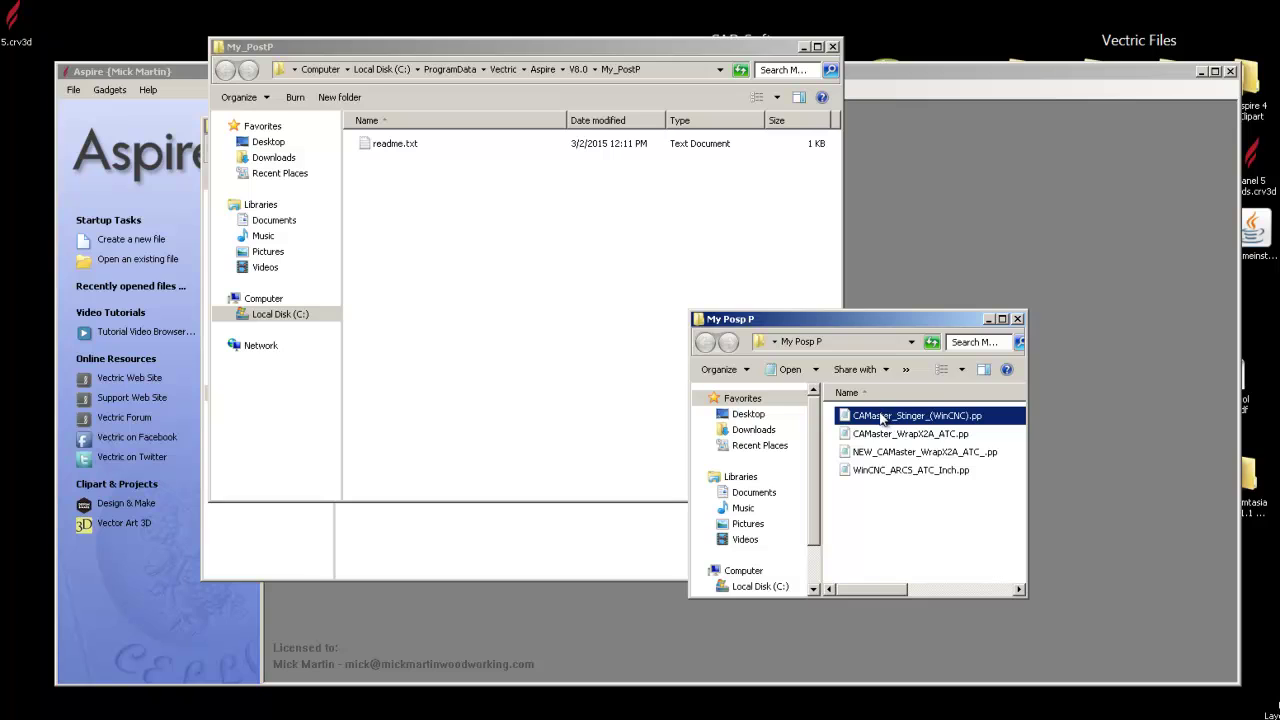
pyautogui.keyDown('shift'); pyautogui.click(887, 470); pyautogui.keyUp('shift')
pyautogui.moveTo(892, 449); pyautogui.dragTo(566, 280, button='right')
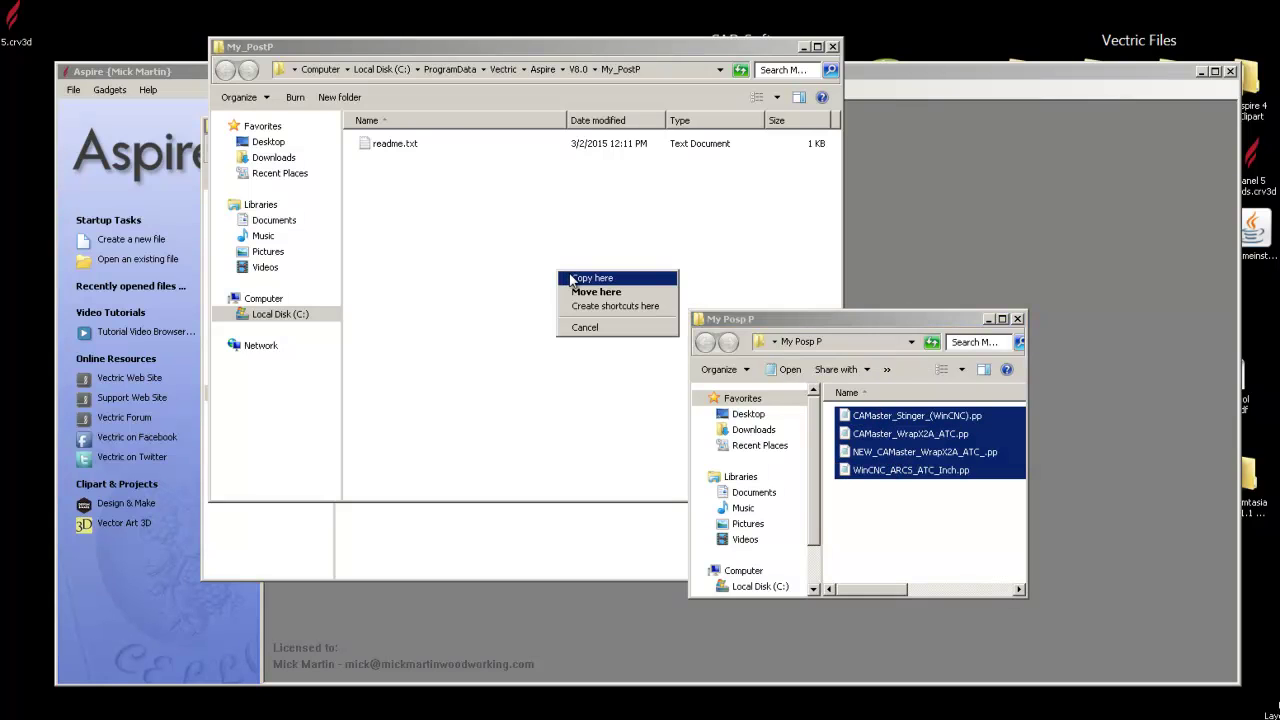
pyautogui.click(590, 278)
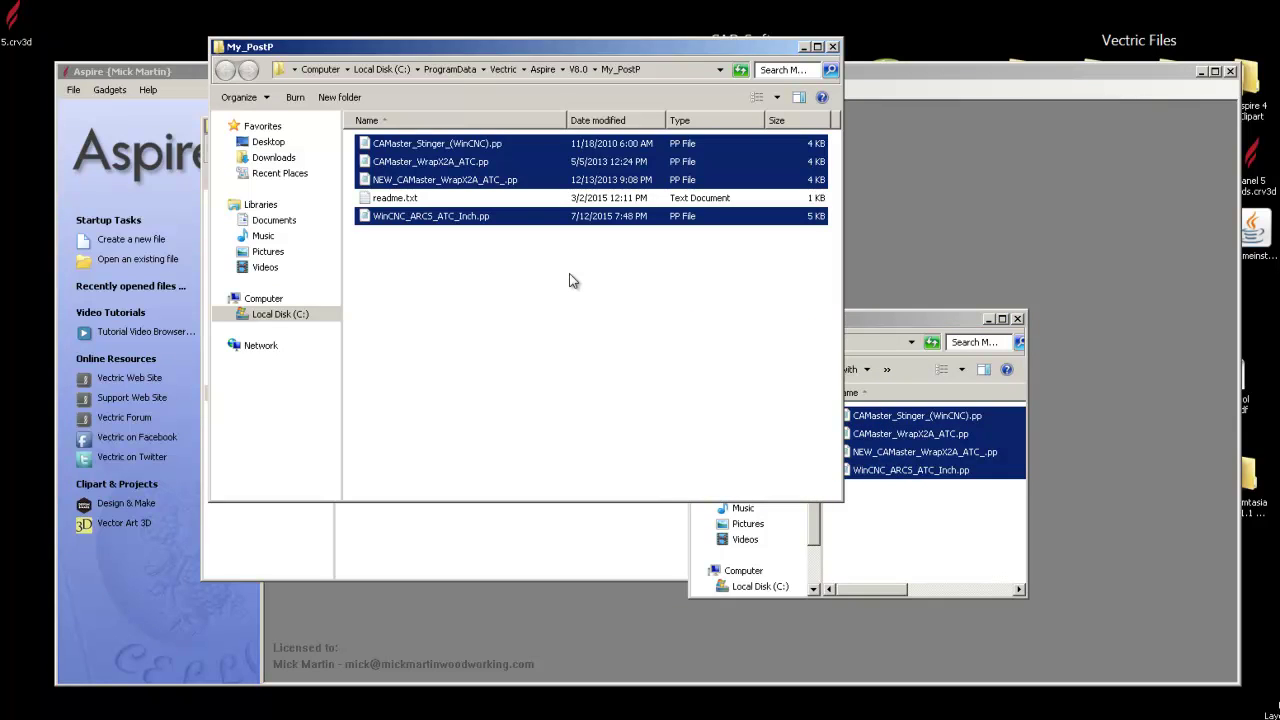
# - Move the My Posp P window aside, close the My_PostP and V8.0 folder windows, and restart Aspire 8.0
pyautogui.click(886, 321)
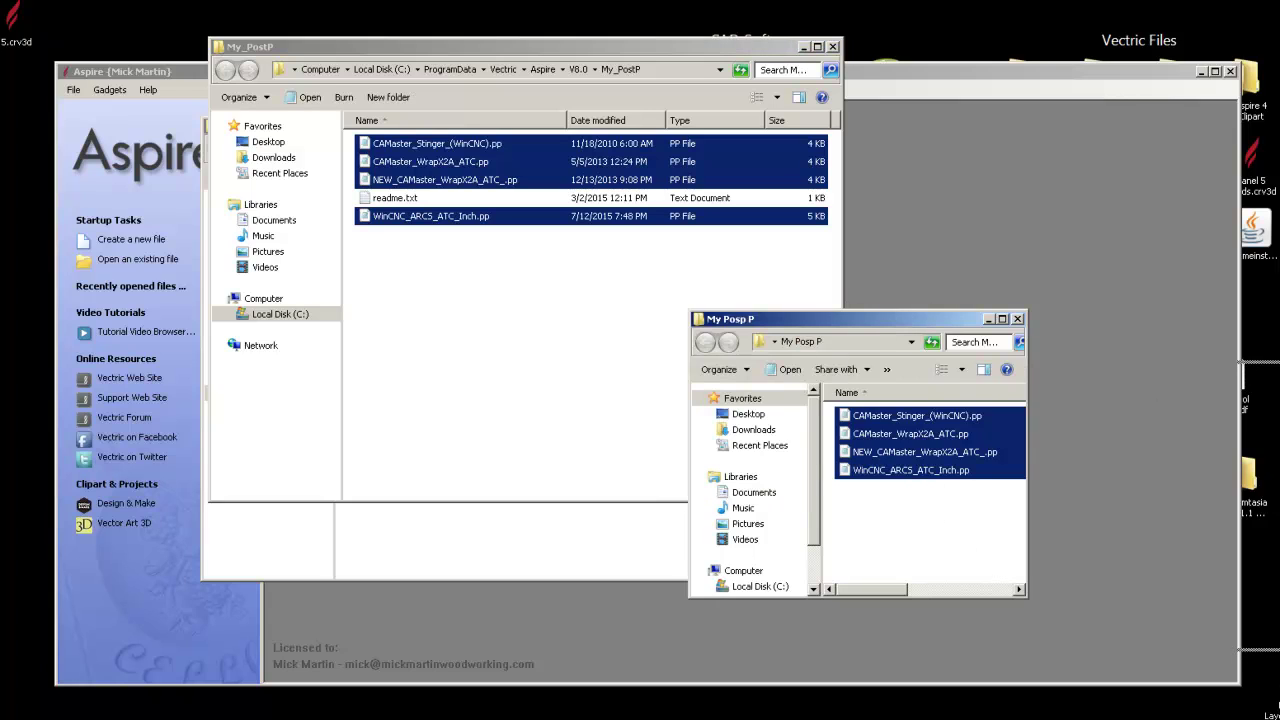
pyautogui.moveTo(886, 321); pyautogui.dragTo(1279, 346)
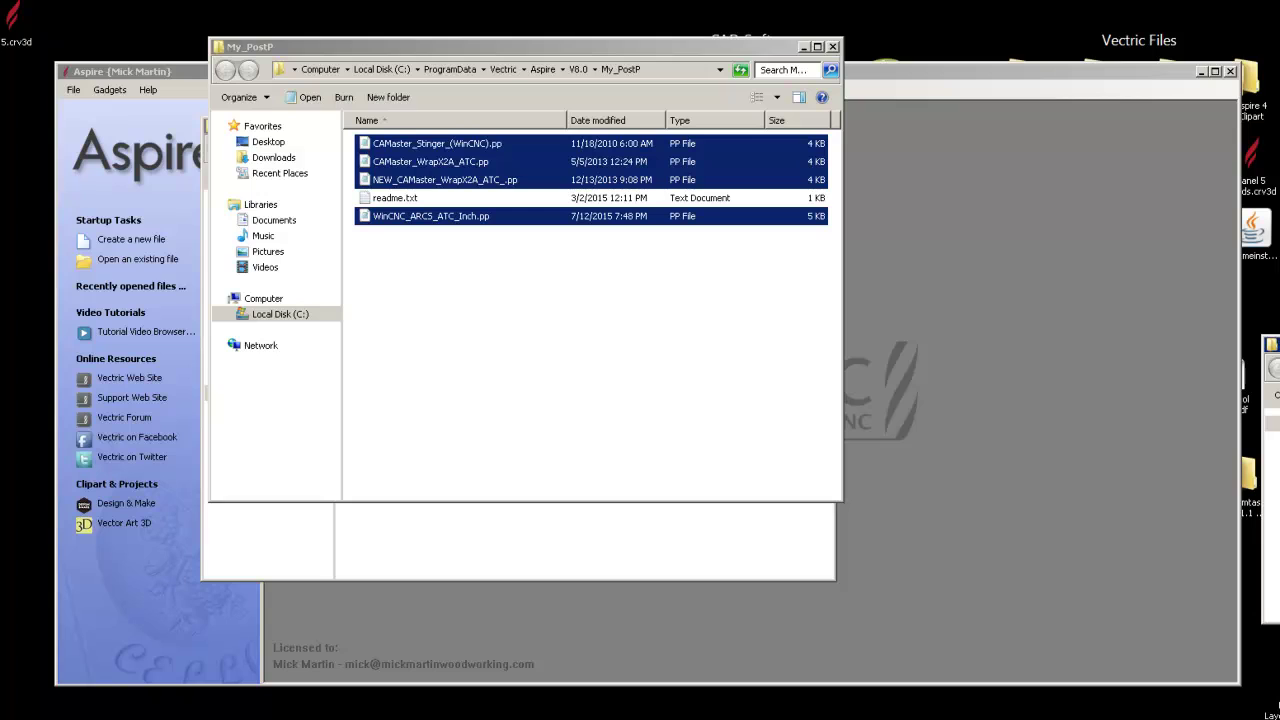
pyautogui.click(612, 308)
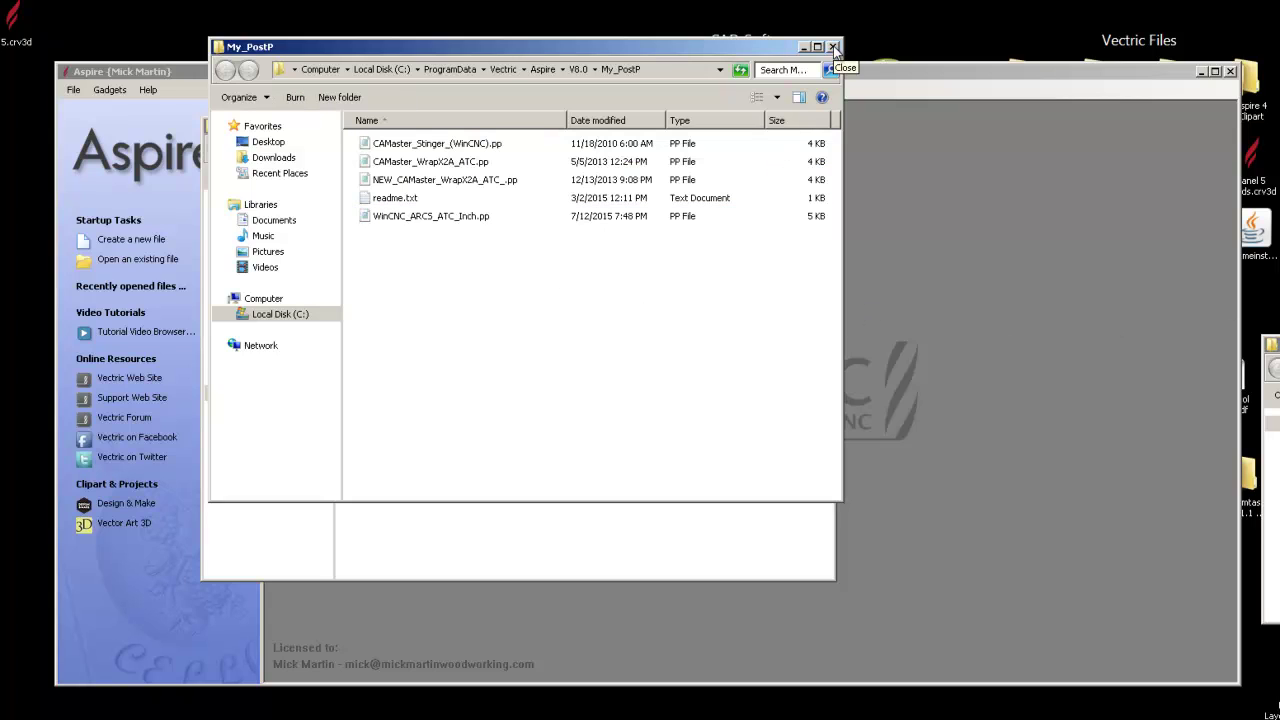
pyautogui.click(833, 47)
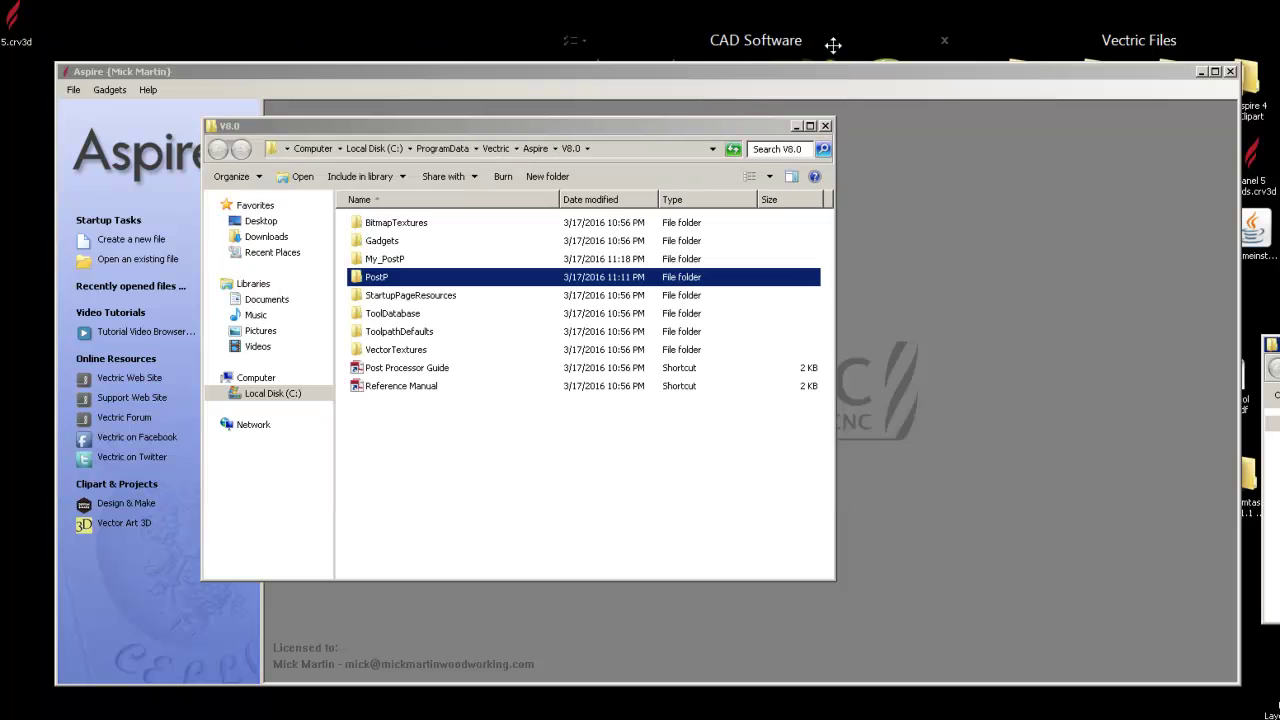
pyautogui.click(820, 124)
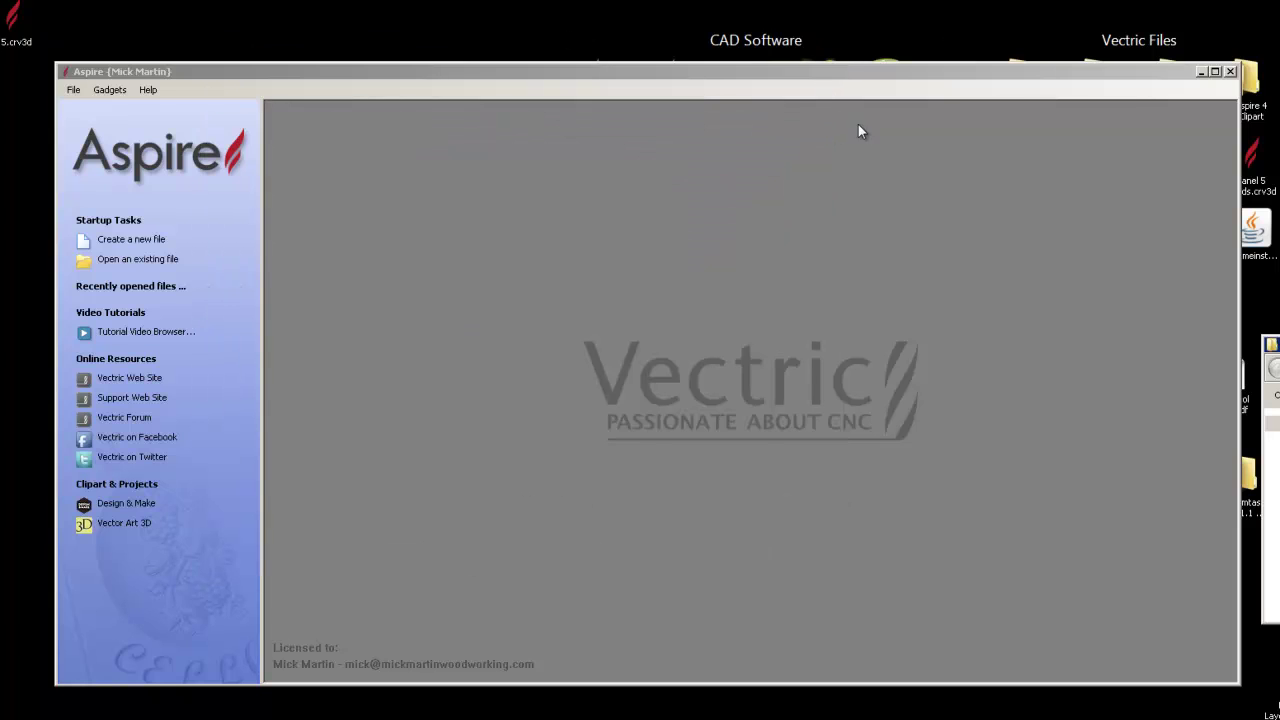
pyautogui.click(1231, 72)
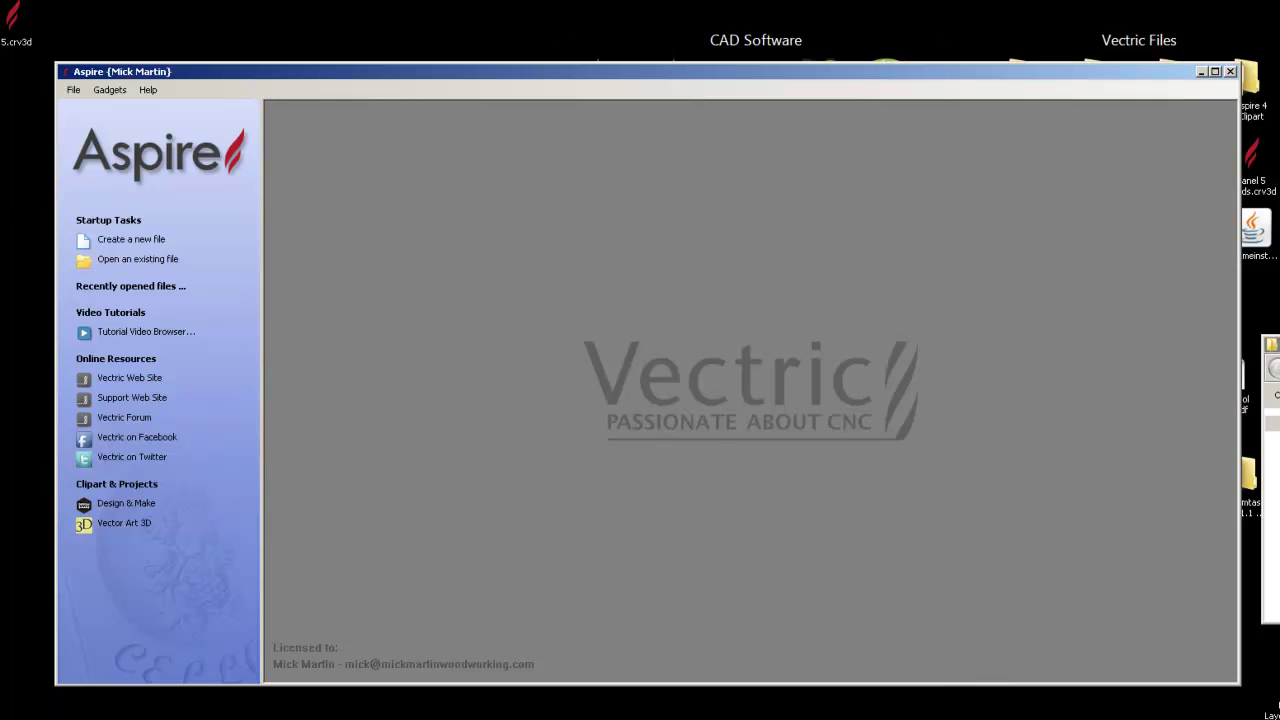
# - Create a new 10 x 10 inch job with 0.5 inch thick material instead of opening an existing file
pyautogui.click(129, 261)
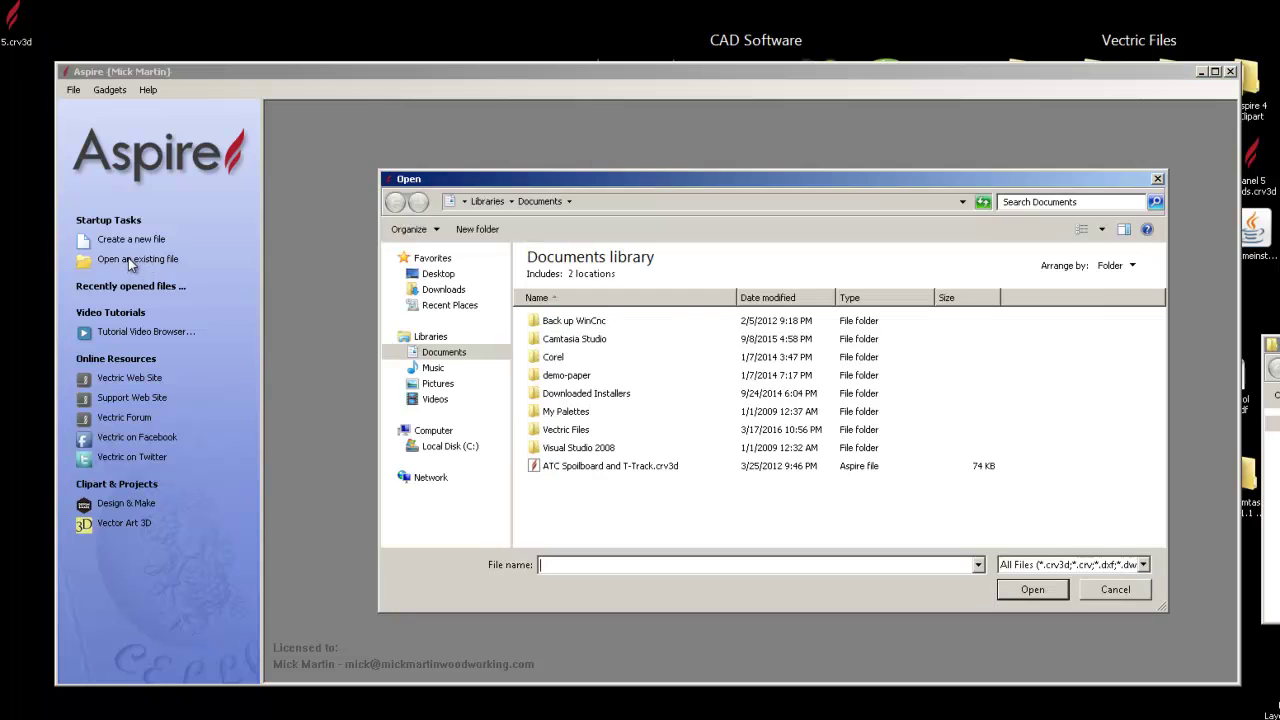
pyautogui.click(1118, 590)
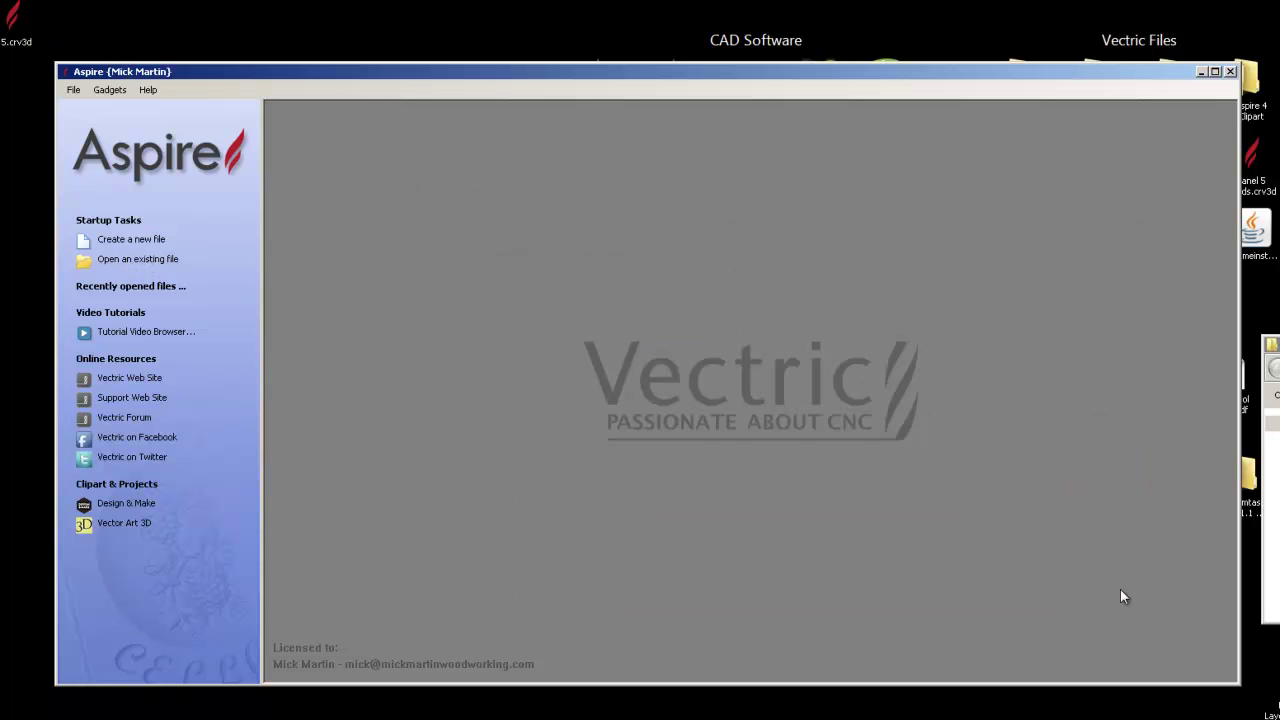
pyautogui.click(101, 243)
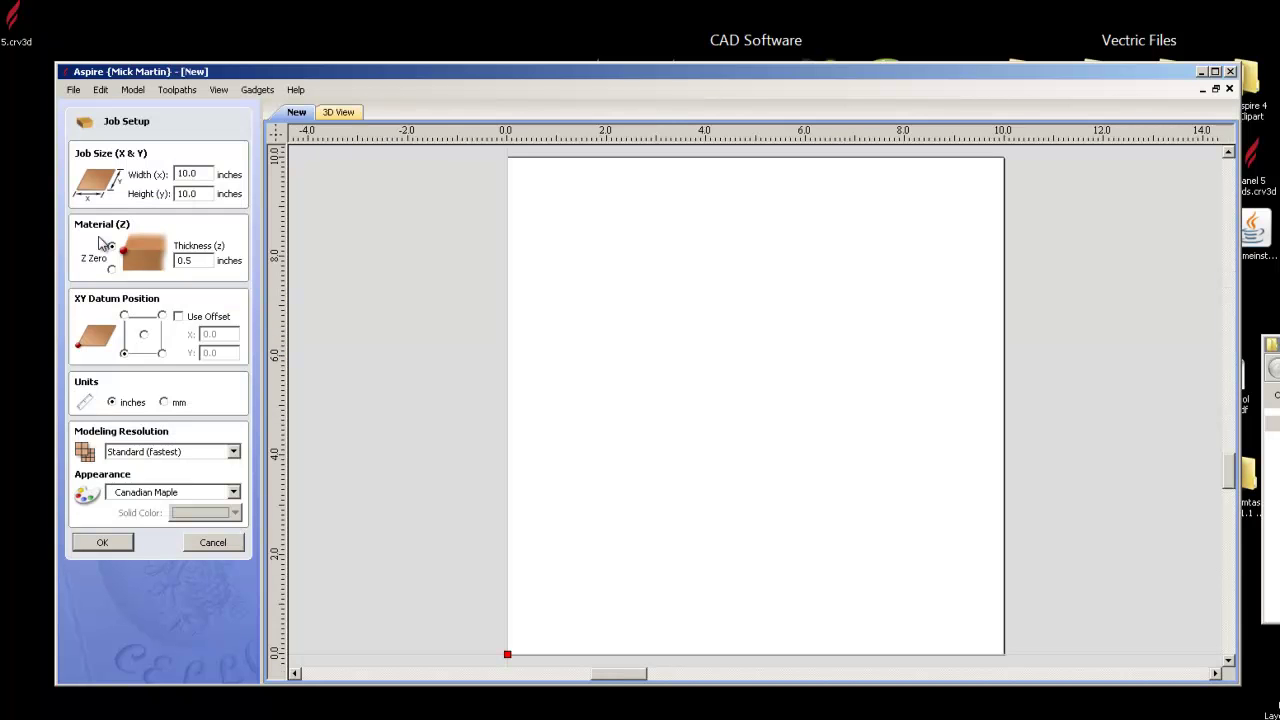
pyautogui.click(101, 542)
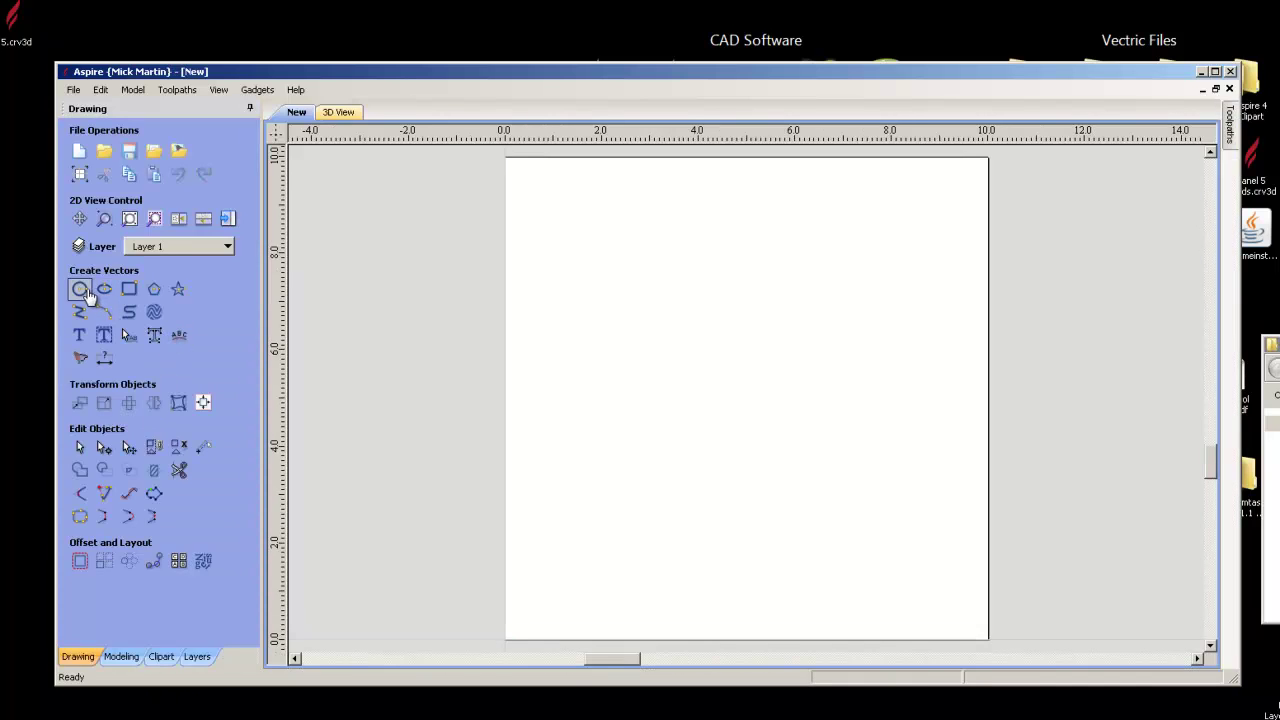
# - Draw a circle with an 8 inch radius centred at X 0.0, Y 0.0
pyautogui.click(80, 289)
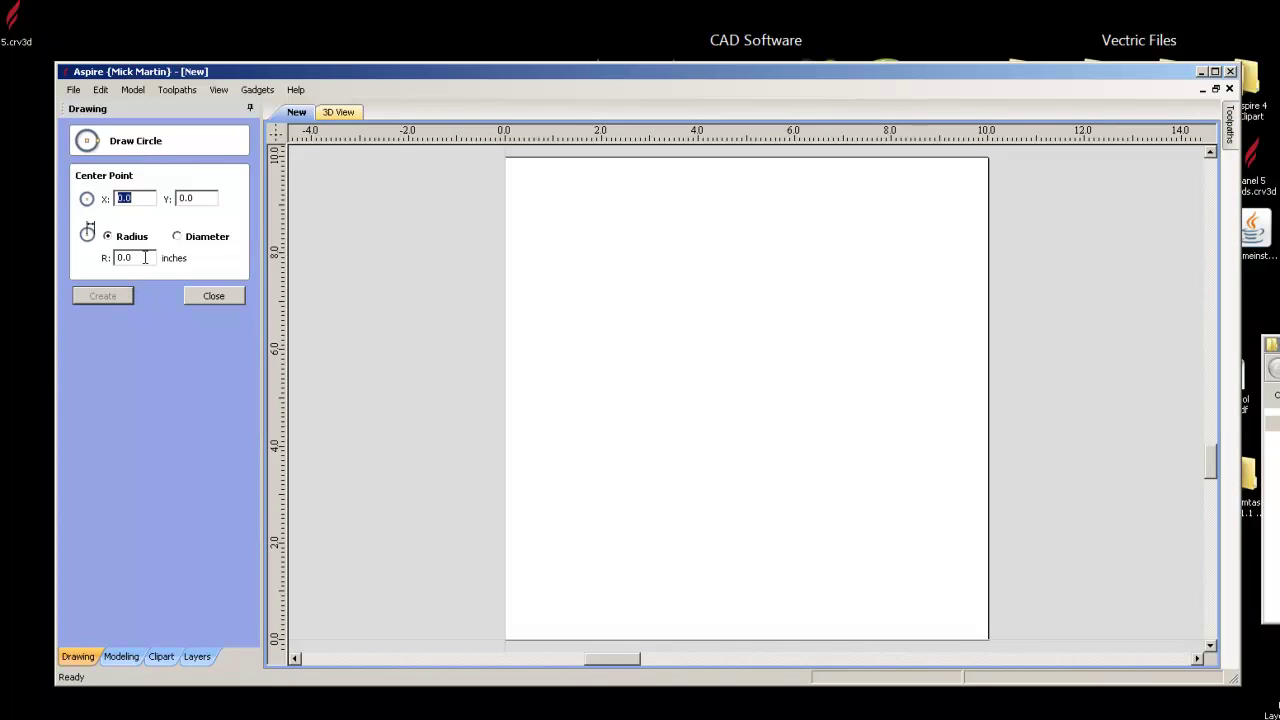
pyautogui.doubleClick(121, 257)
pyautogui.write('8')
pyautogui.click(92, 295)
pyautogui.click(213, 295)
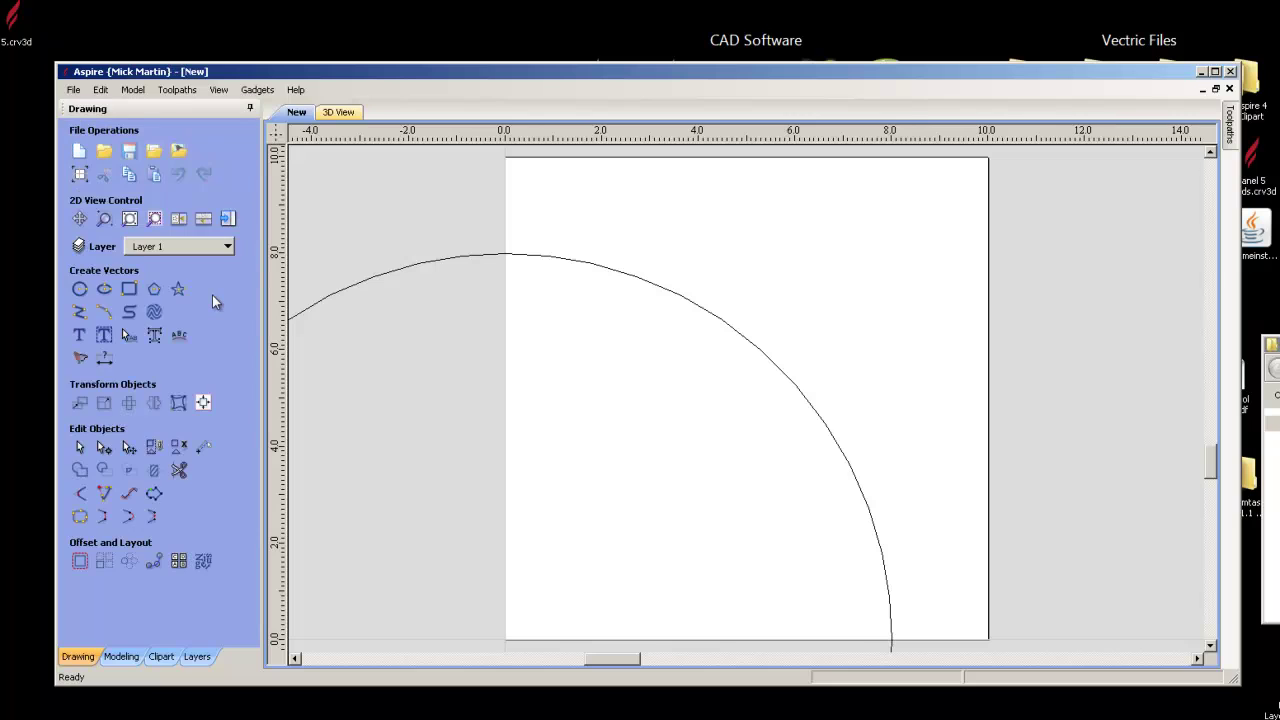
# - Scale the circle down freehand to about 12.57 inches in diameter and deselect it
pyautogui.click(329, 297)
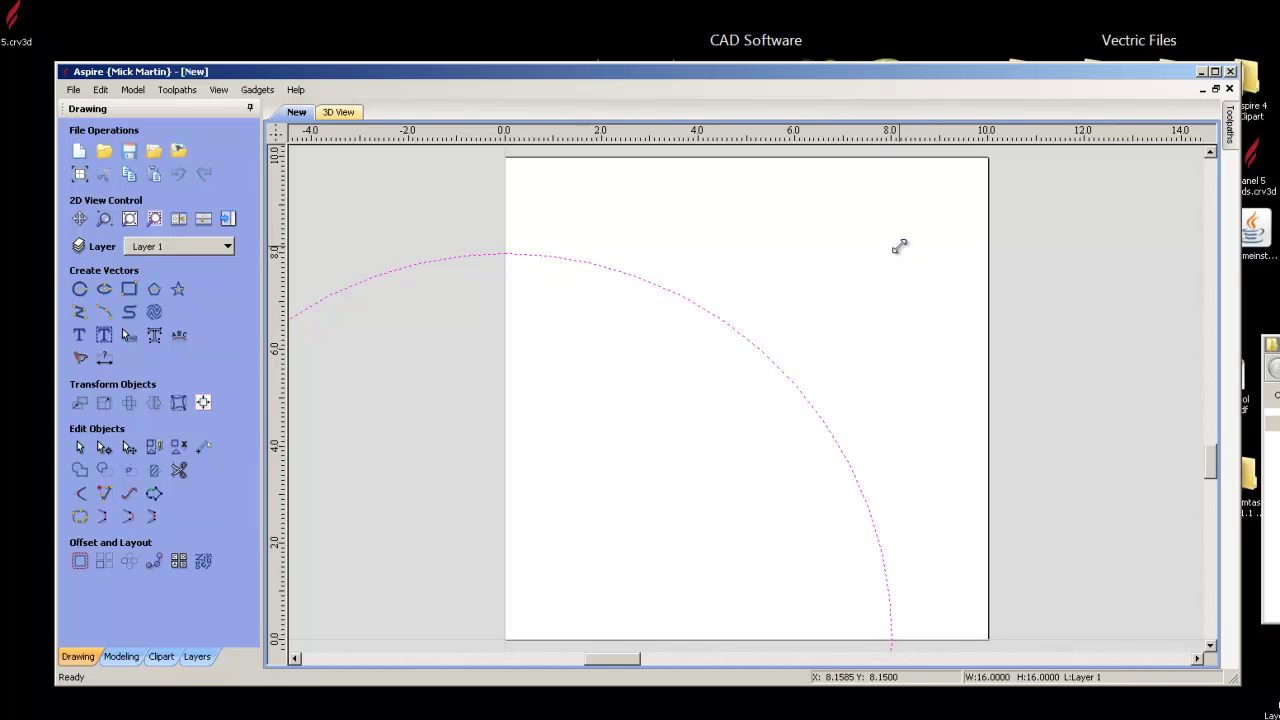
pyautogui.moveTo(899, 246); pyautogui.dragTo(733, 410)
pyautogui.click(456, 331)
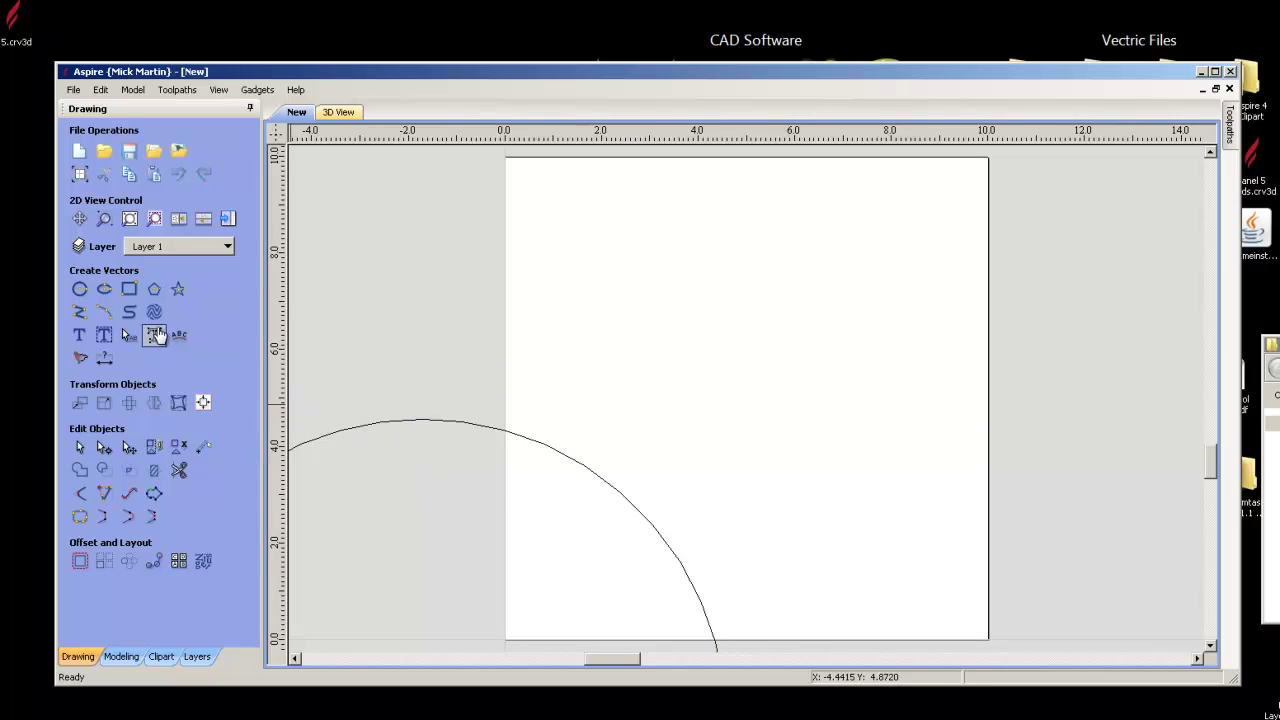
# - Change the job's XY datum position to the centre of the material
pyautogui.click(80, 174)
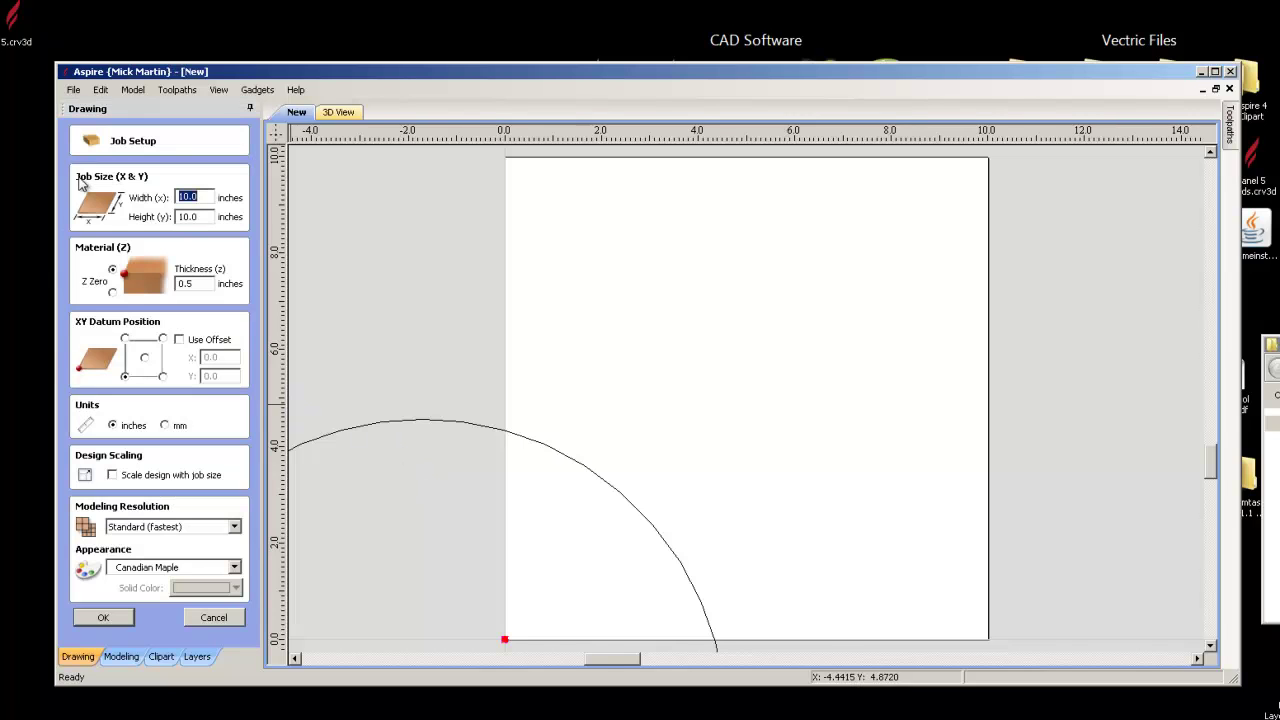
pyautogui.click(144, 358)
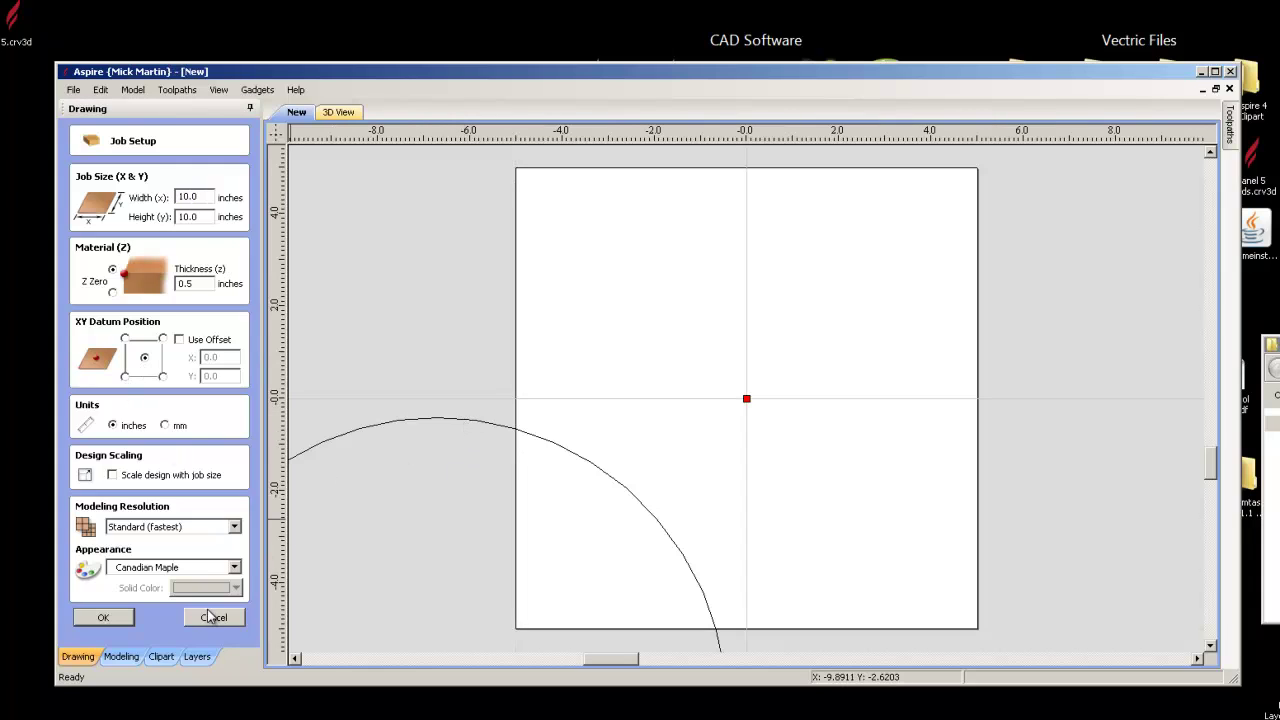
pyautogui.click(103, 617)
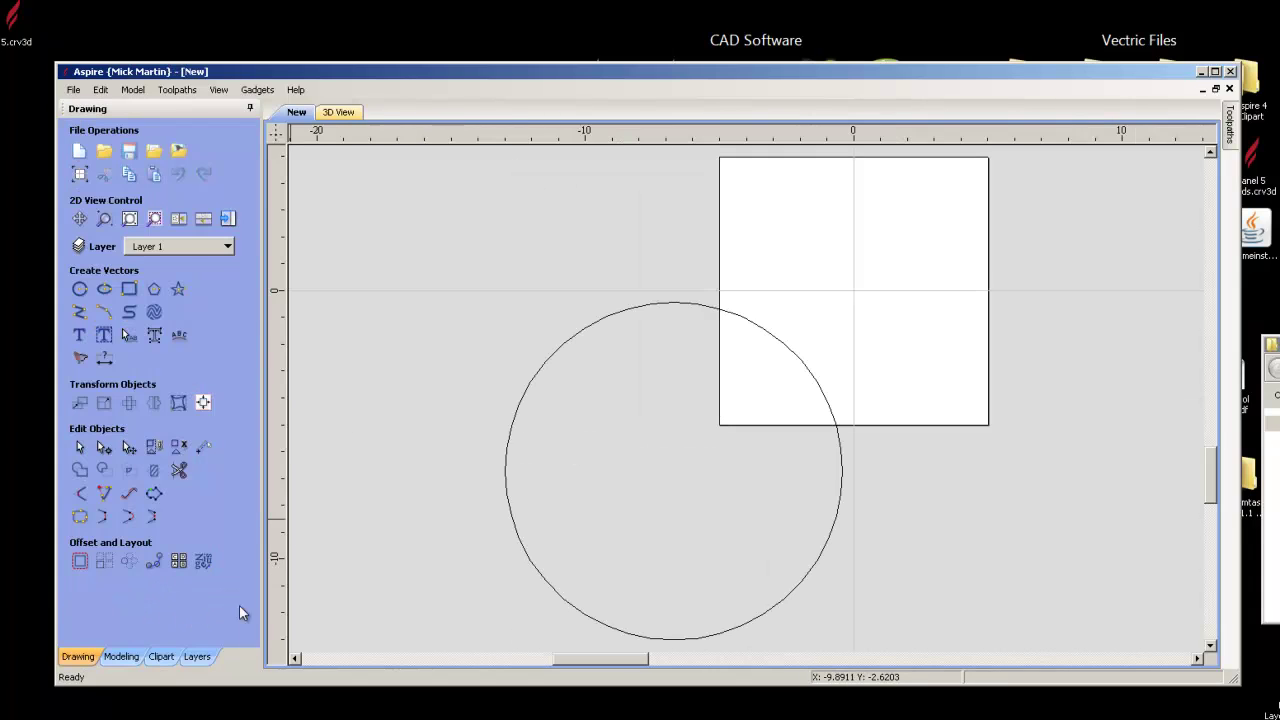
# - Shrink the circle further freehand to about 7.08 inches in diameter and deselect it
pyautogui.click(594, 323)
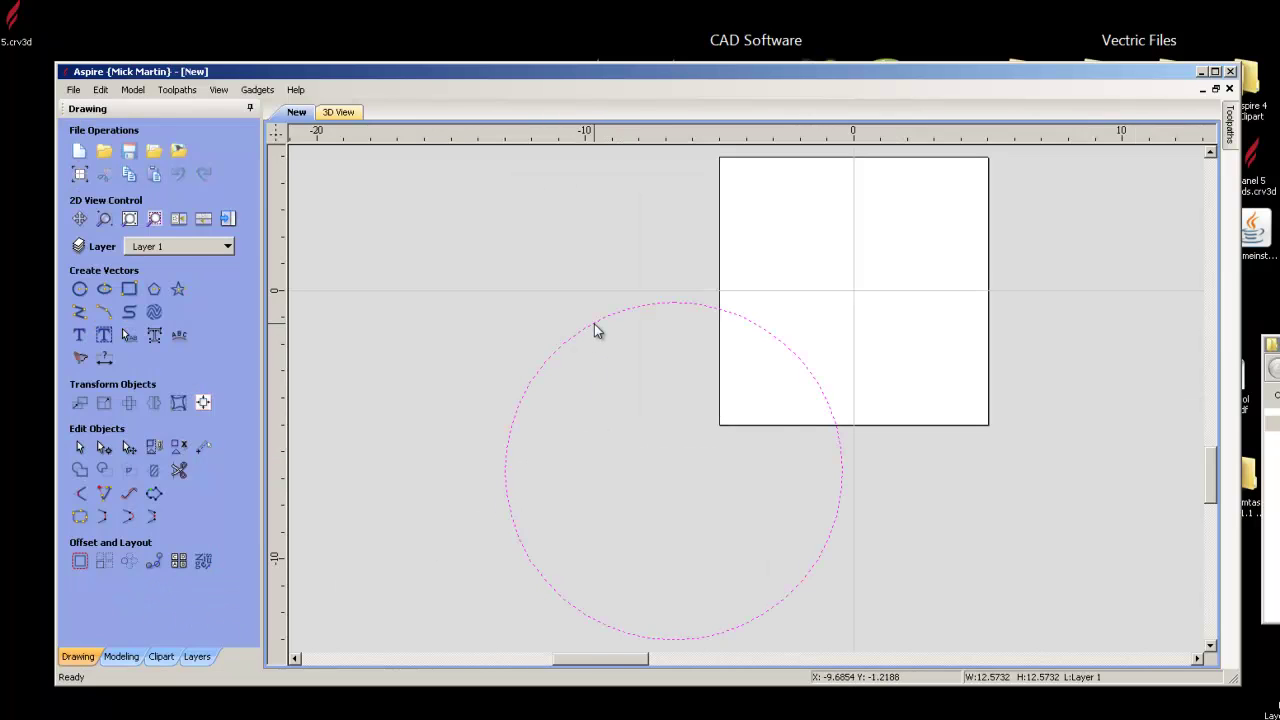
pyautogui.moveTo(495, 291); pyautogui.dragTo(585, 447)
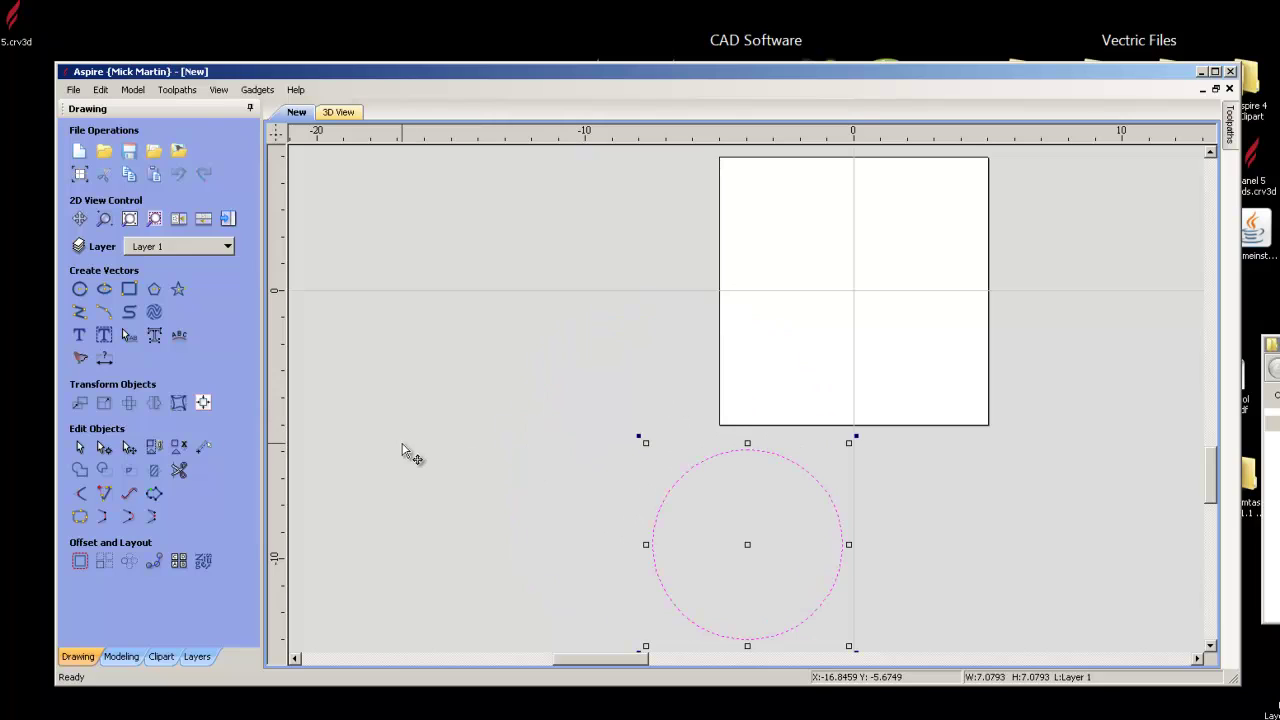
pyautogui.click(434, 447)
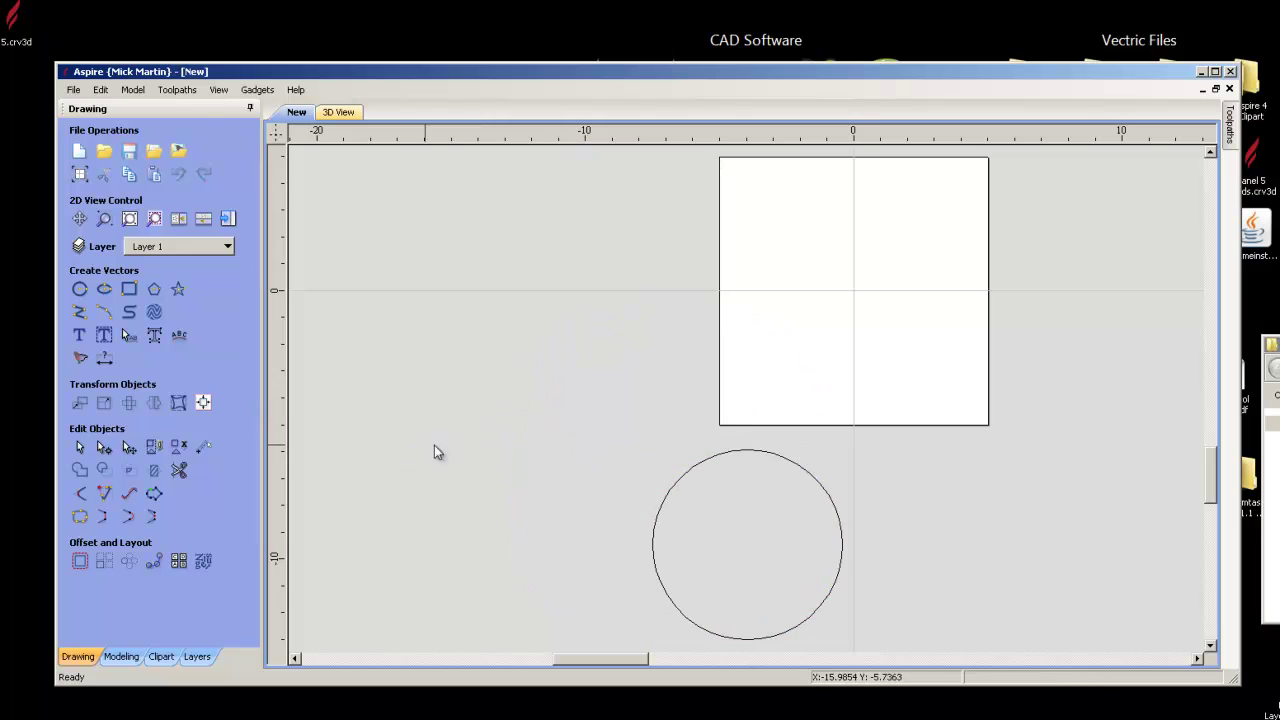
# - Align the circle to the centre of the material in both directions
pyautogui.click(666, 486)
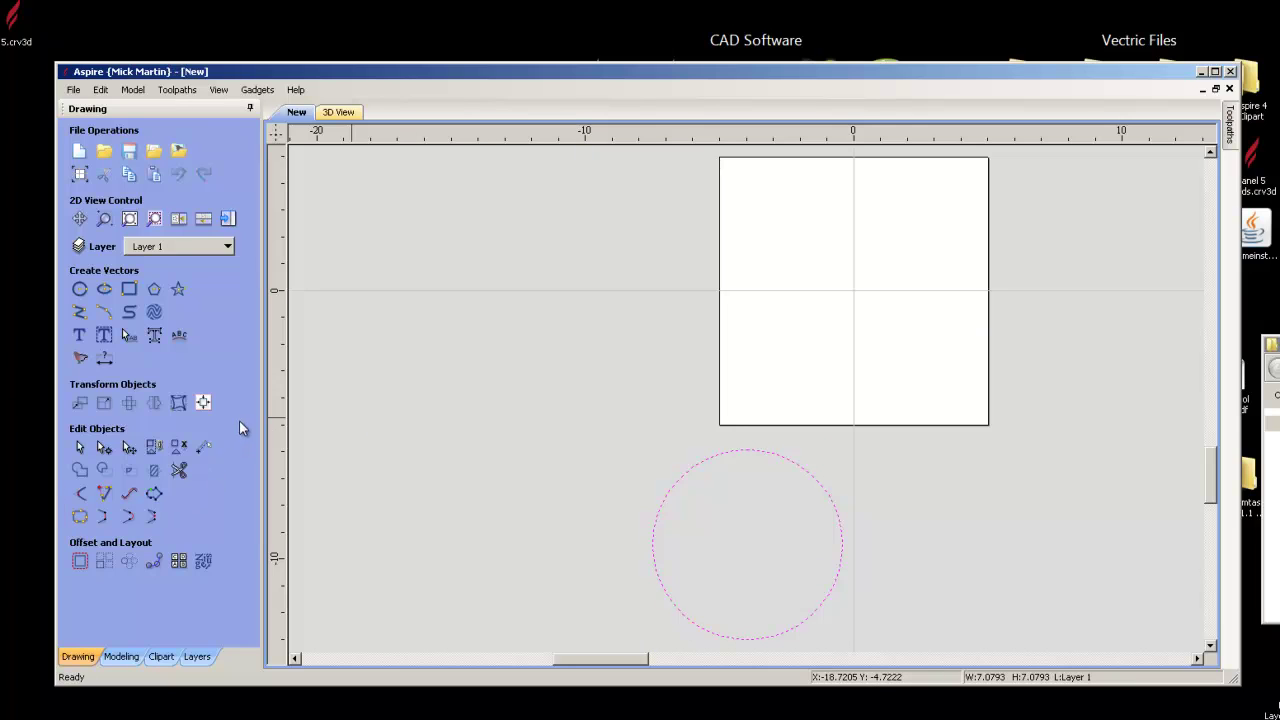
pyautogui.click(203, 403)
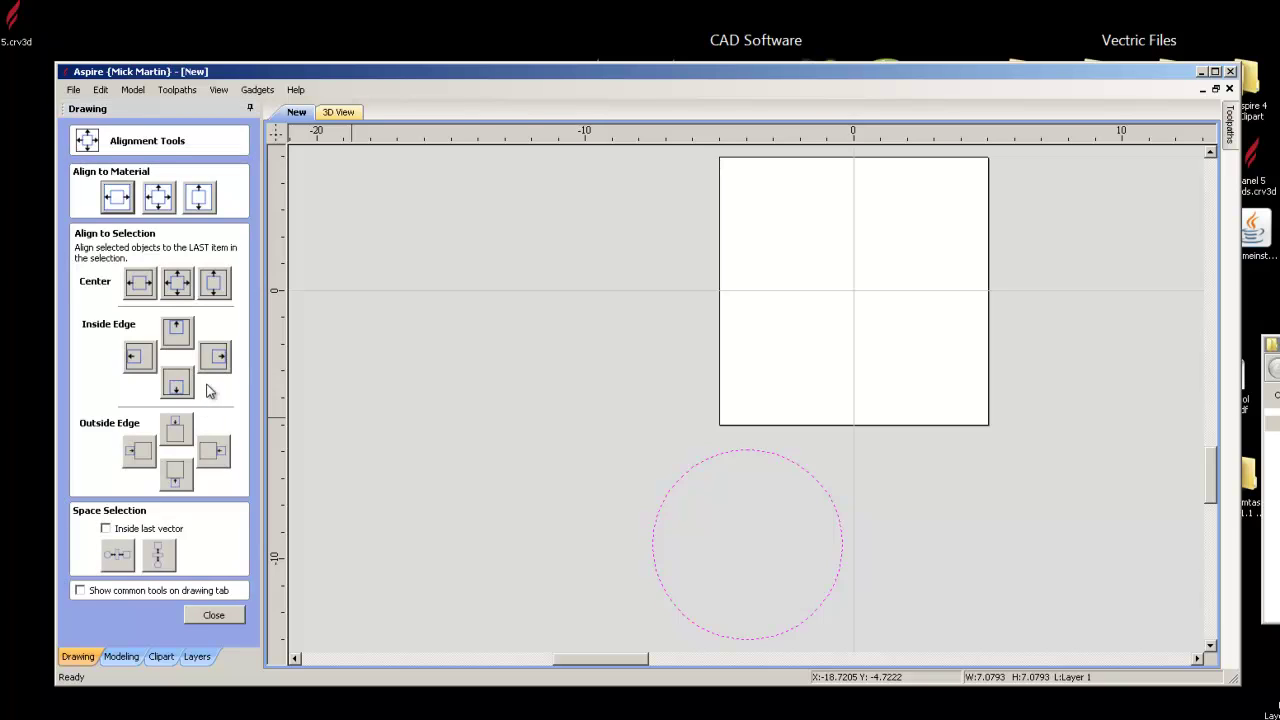
pyautogui.click(160, 198)
pyautogui.click(213, 614)
# - Start a 2D profile toolpath for the selected circle with a cut depth of 0.1 inches
pyautogui.click(229, 219)
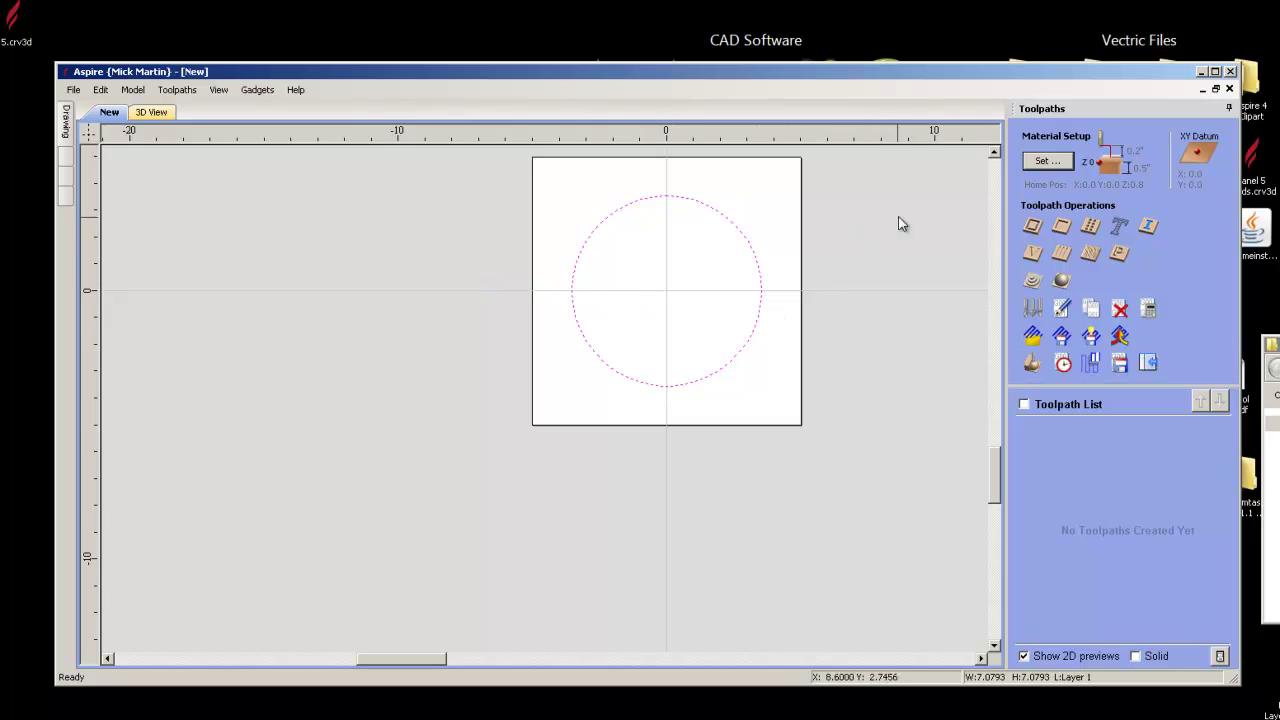
pyautogui.click(1034, 227)
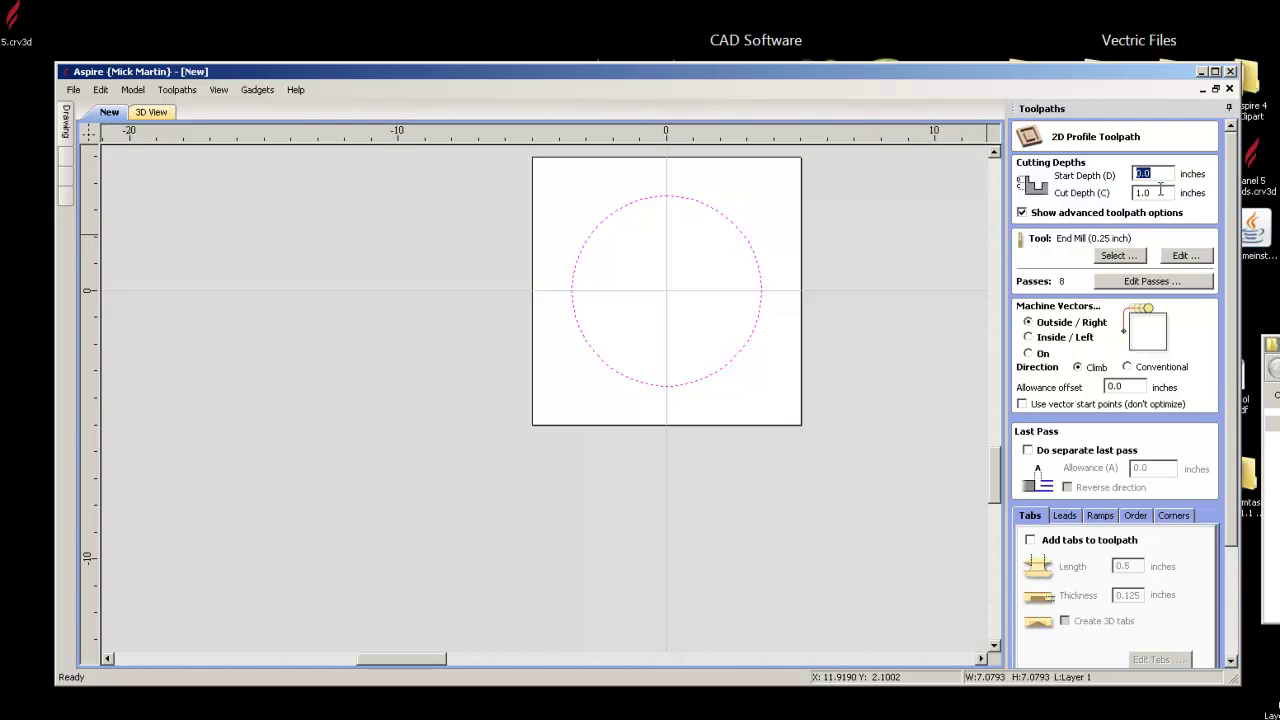
pyautogui.press('Tab')
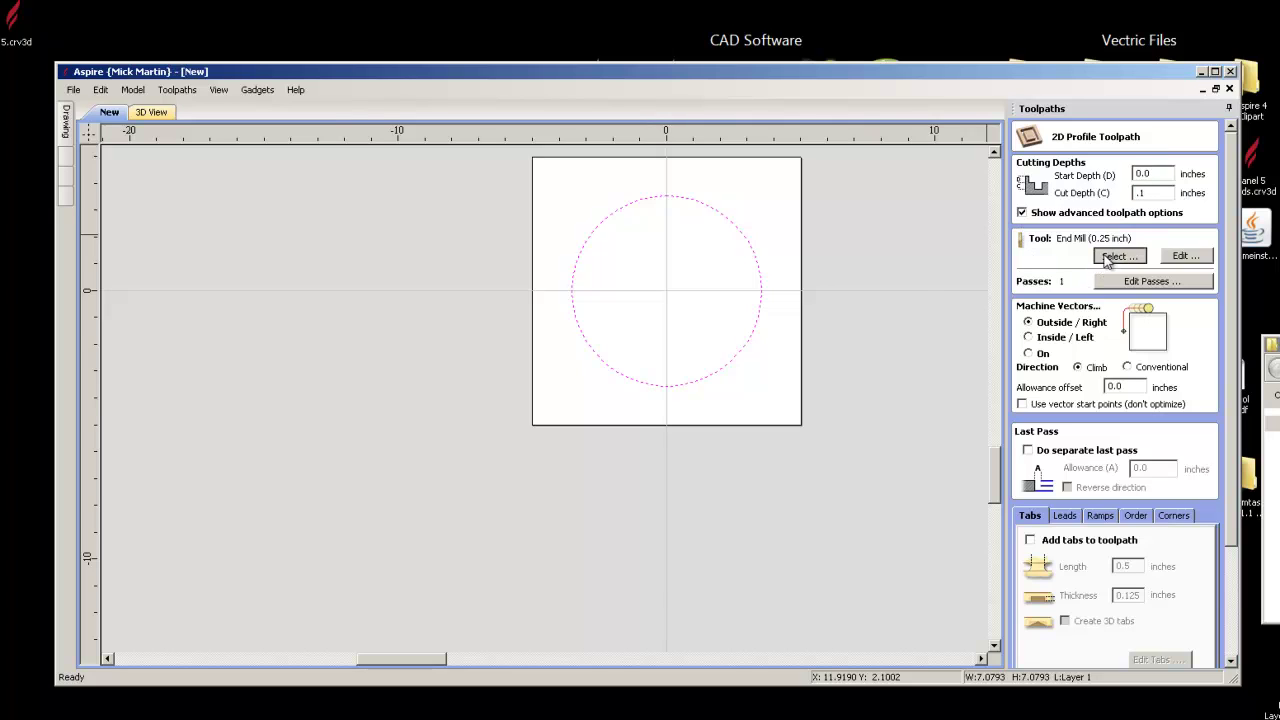
# - Assign the imperial V-Bit (90 deg 0.5") to the Profile 1 toolpath and calculate it
pyautogui.click(1115, 256)
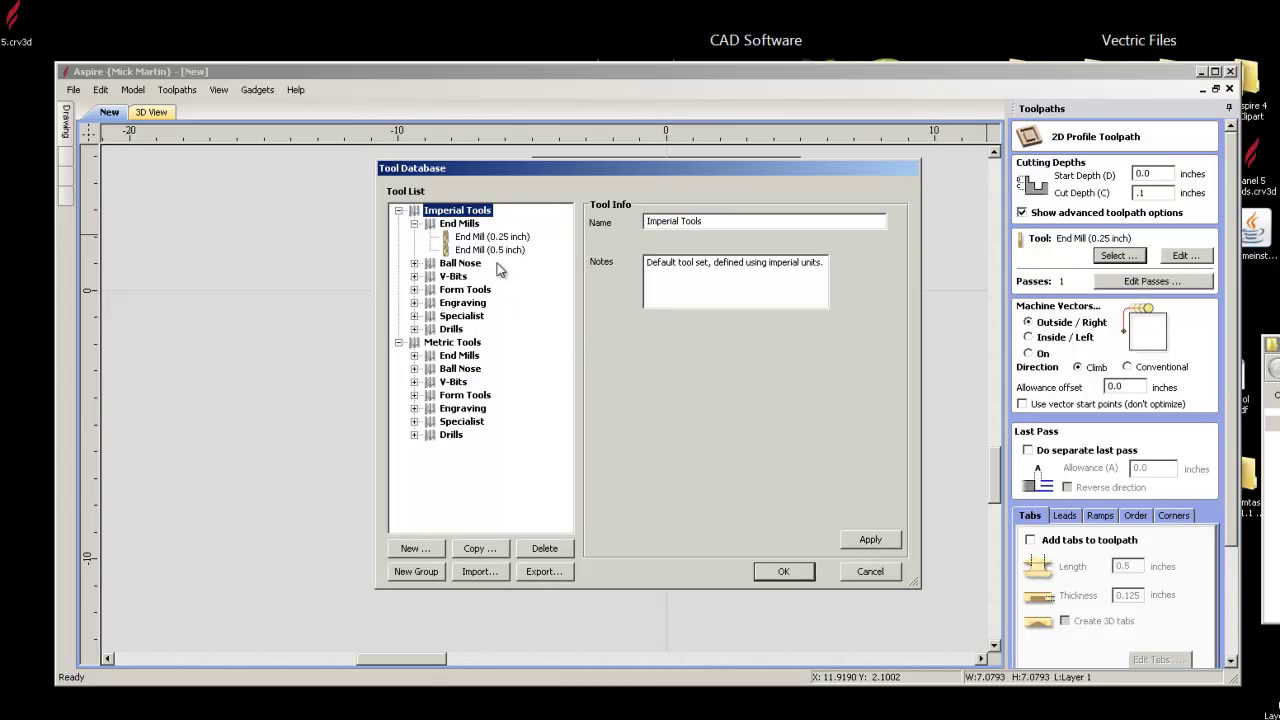
pyautogui.click(470, 276)
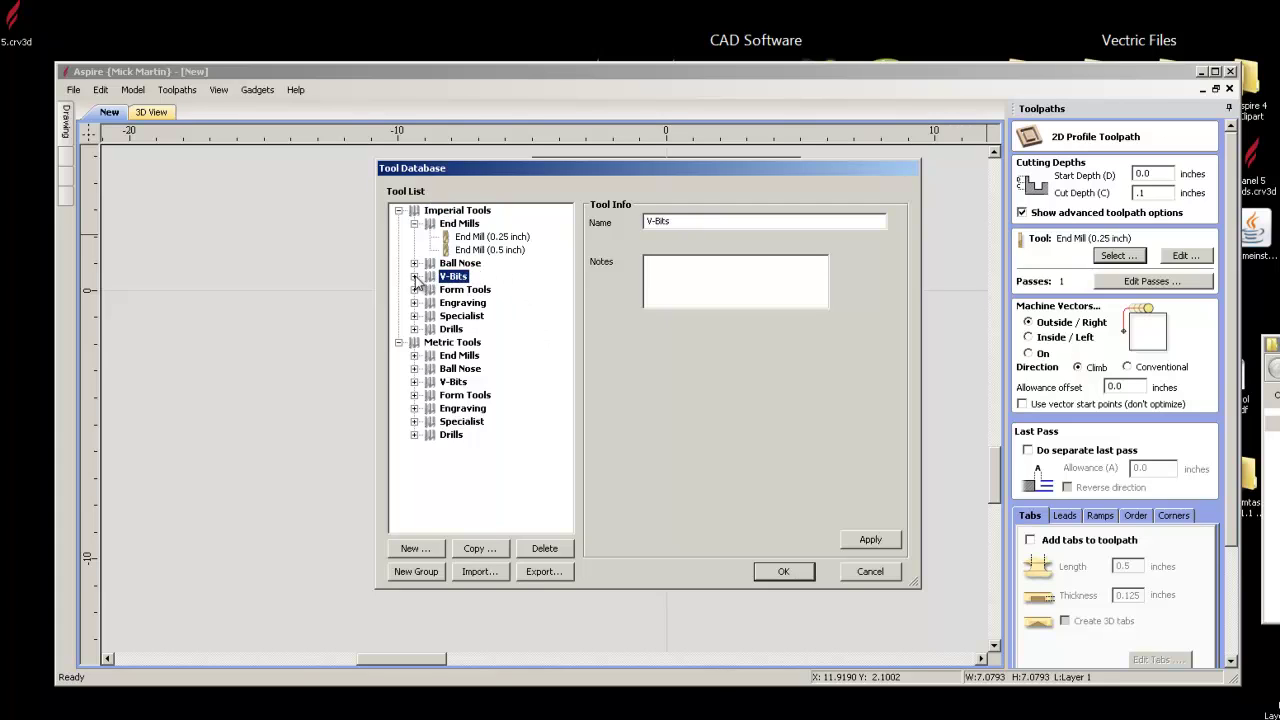
pyautogui.click(414, 277)
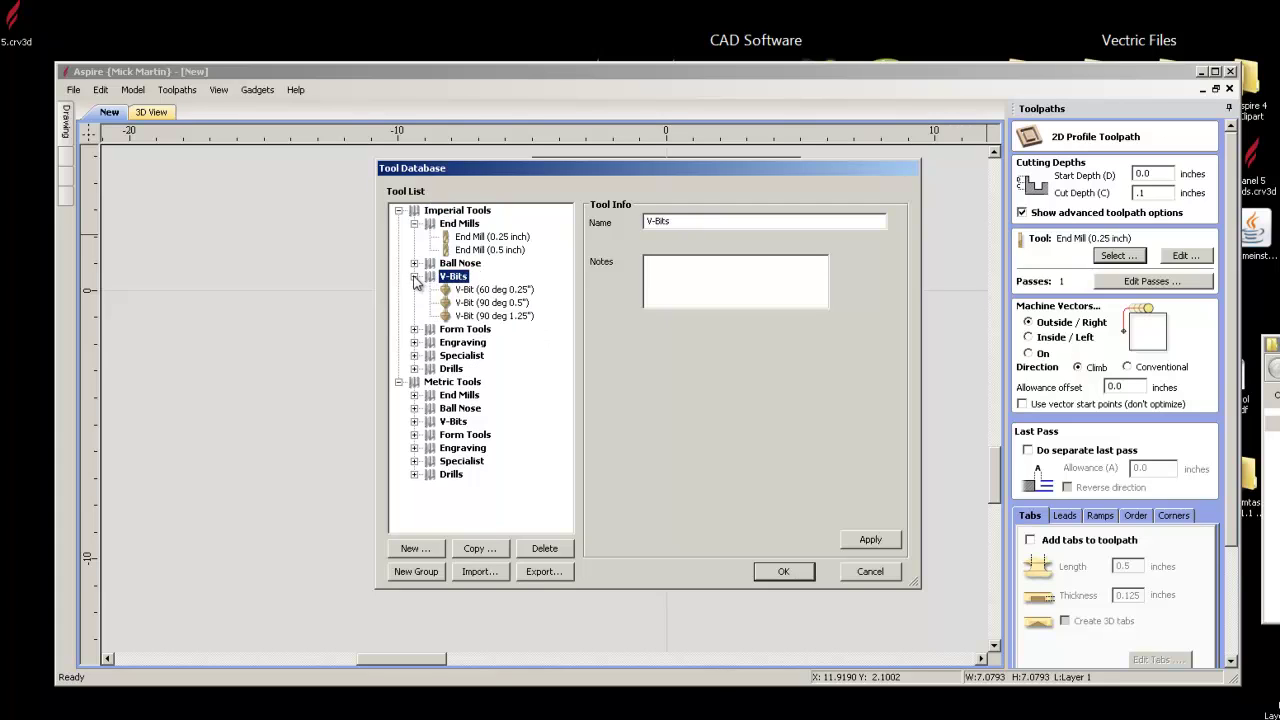
pyautogui.click(487, 304)
pyautogui.click(783, 571)
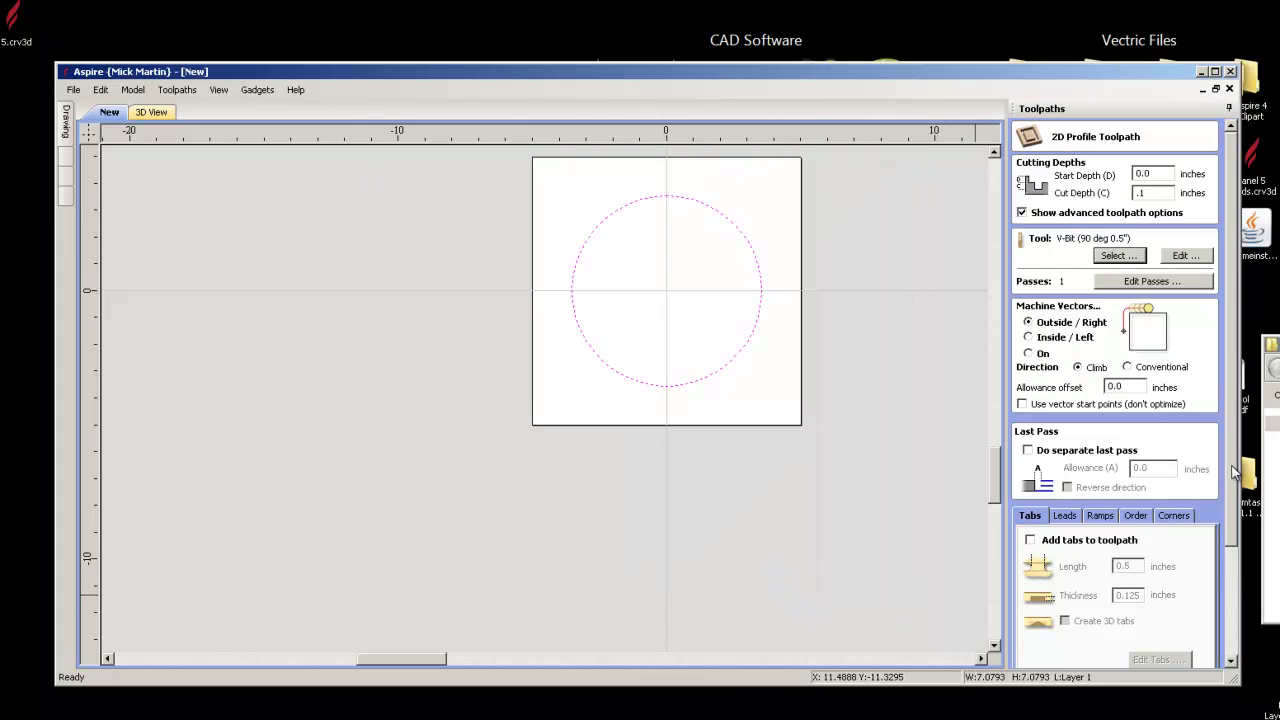
pyautogui.moveTo(1237, 473); pyautogui.dragTo(1233, 575)
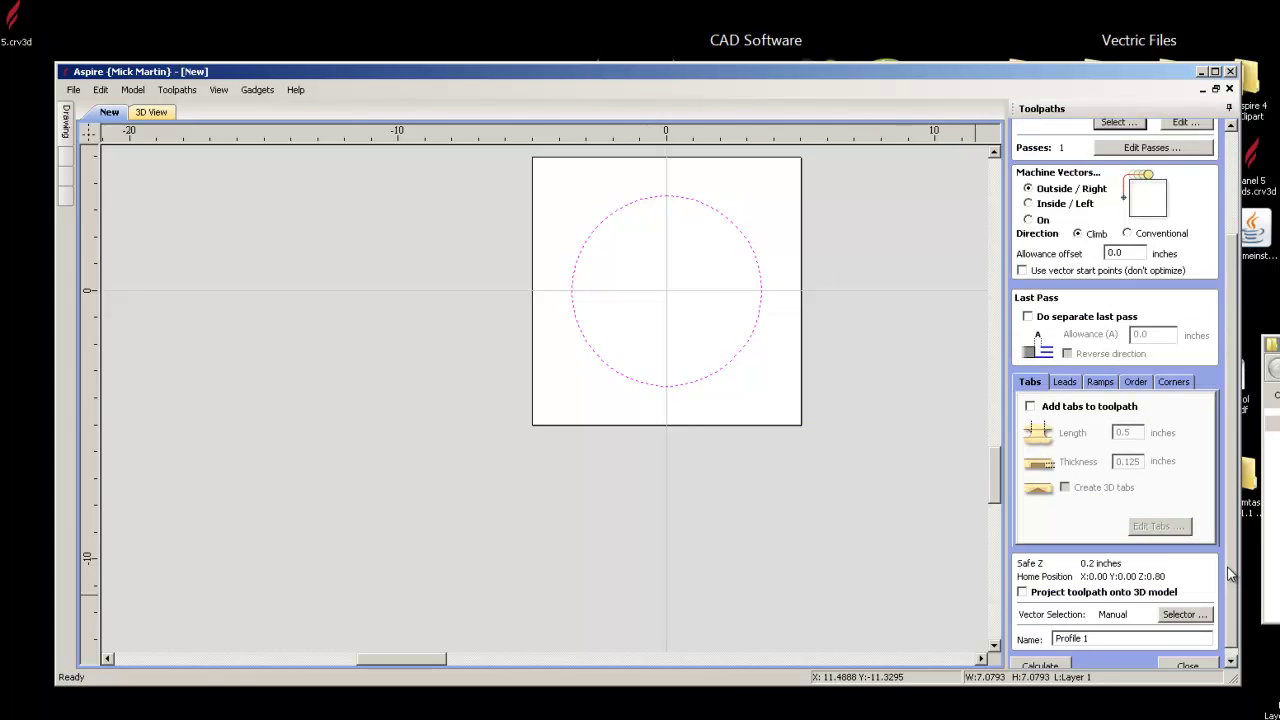
pyautogui.click(1049, 664)
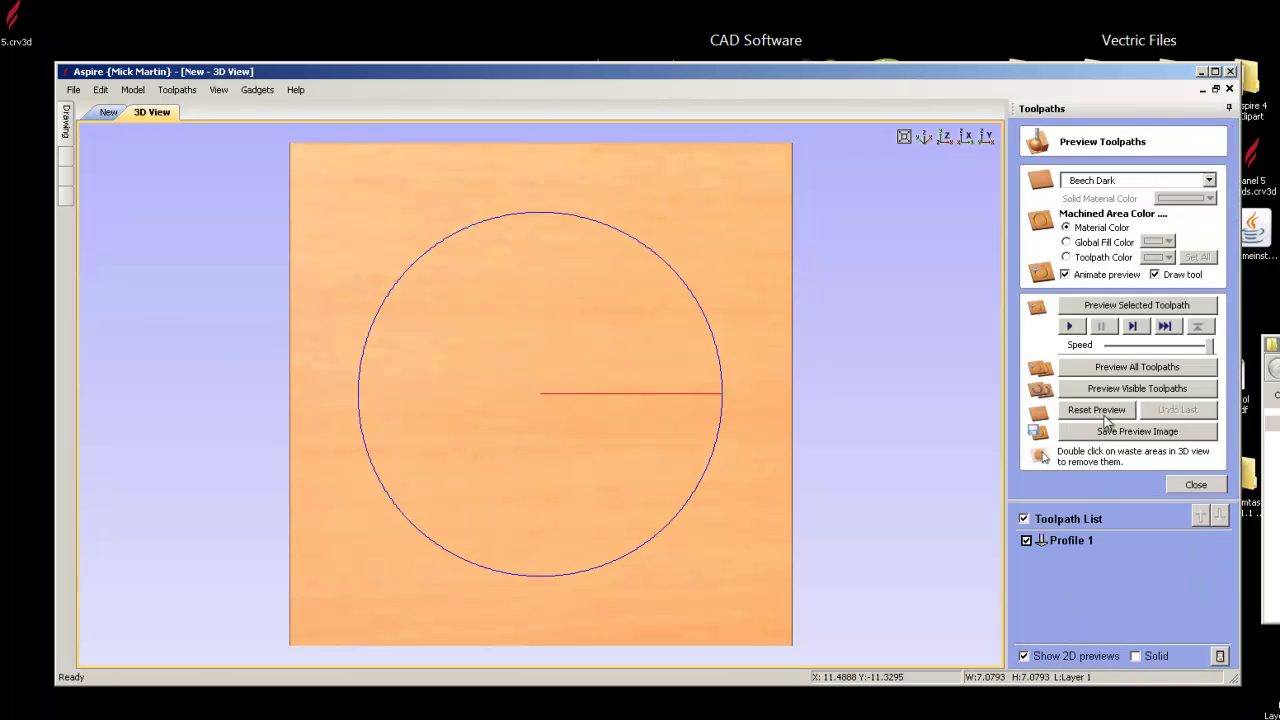
# - Preview the Profile 1 toolpath on the material, close the preview and tick the toolpath so it is active for saving
pyautogui.click(1073, 307)
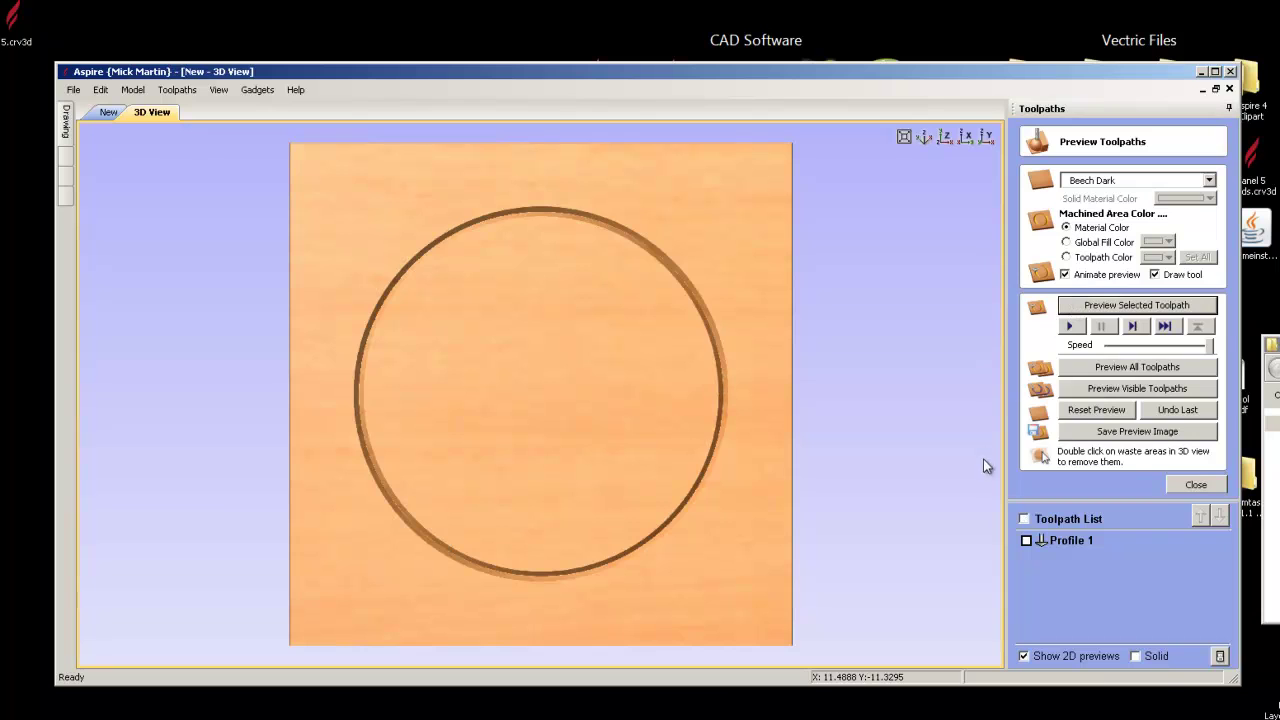
pyautogui.click(1190, 486)
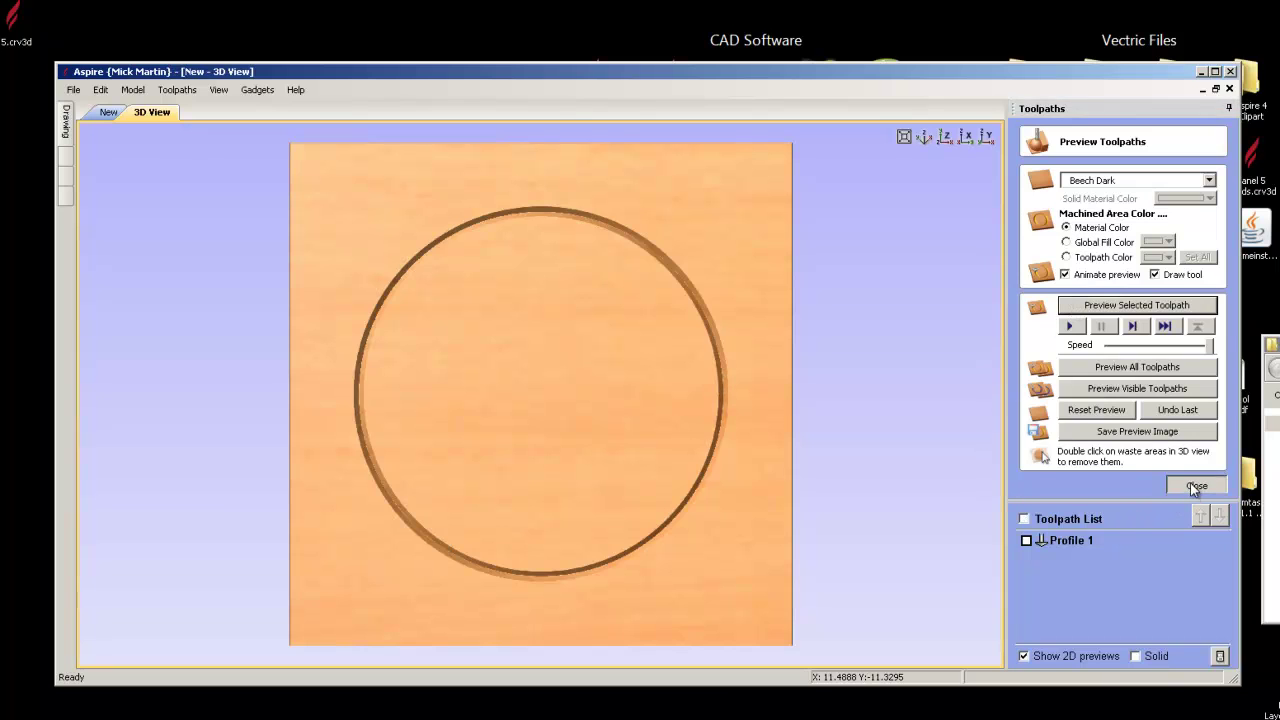
pyautogui.click(1027, 431)
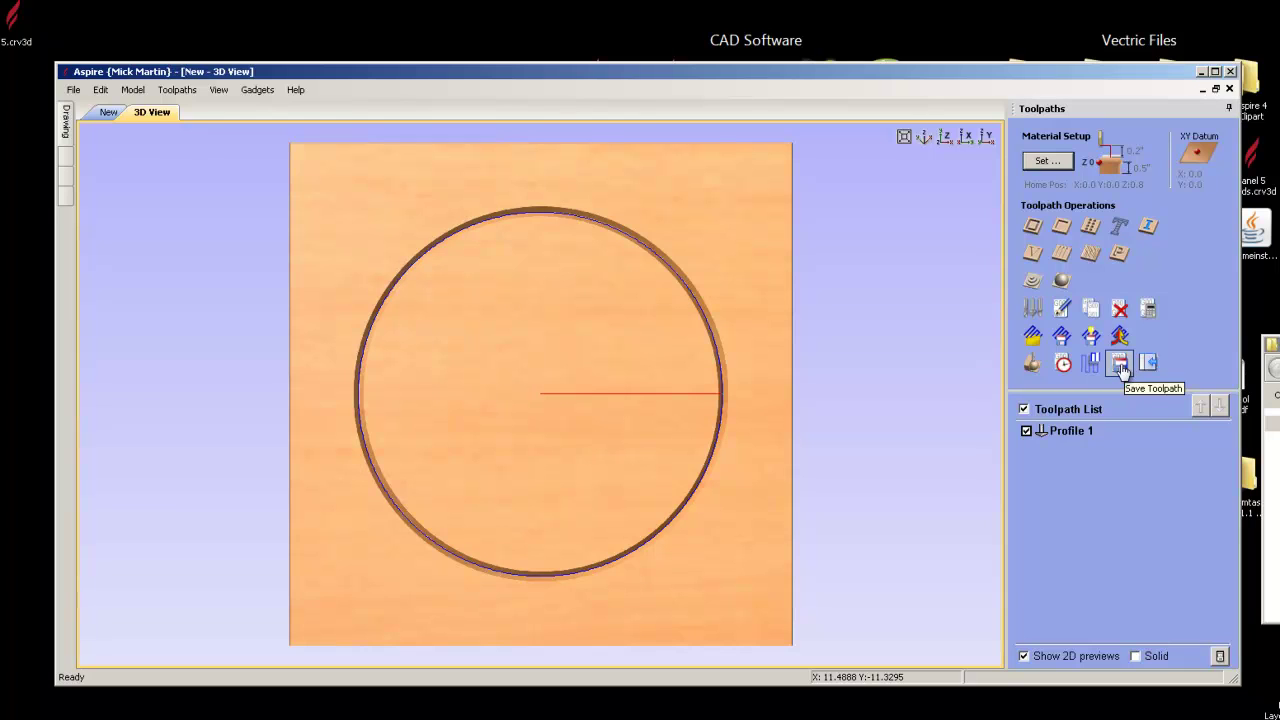
# - Examine the post processors offered for saving the Profile 1 toolpath and compare them with the files in the My Posp P folder
pyautogui.click(1120, 365)
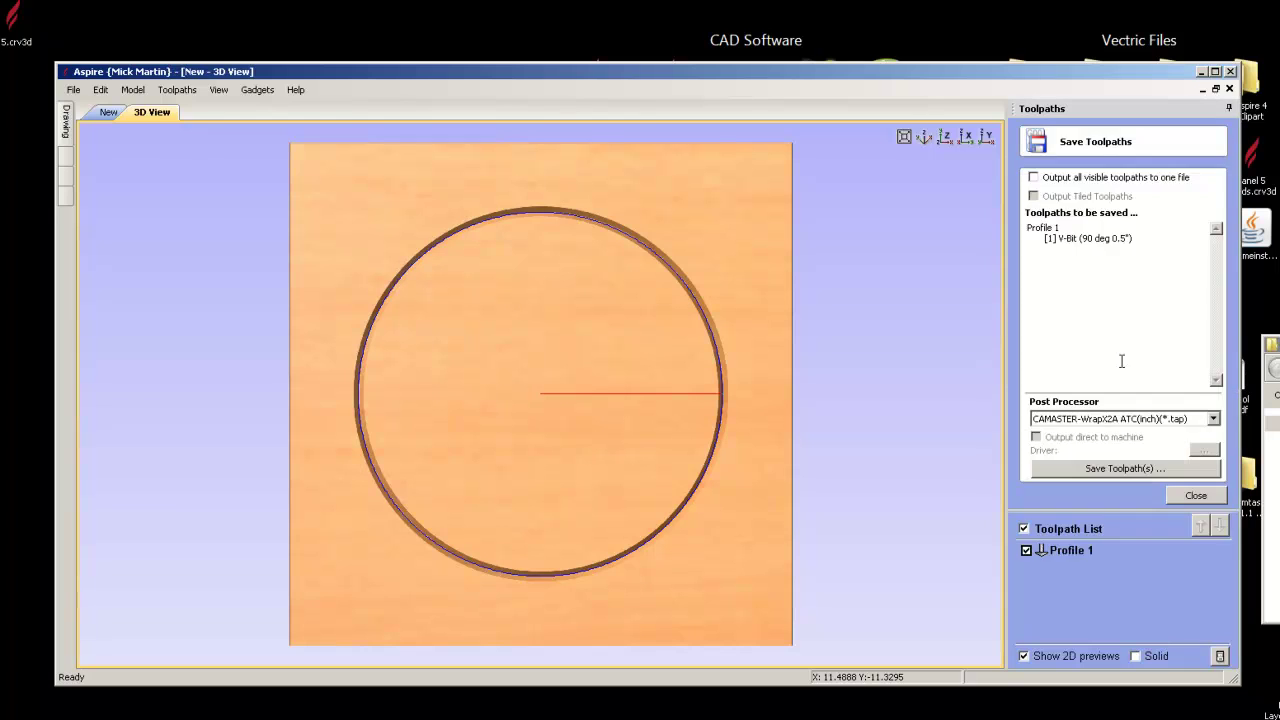
pyautogui.click(1213, 418)
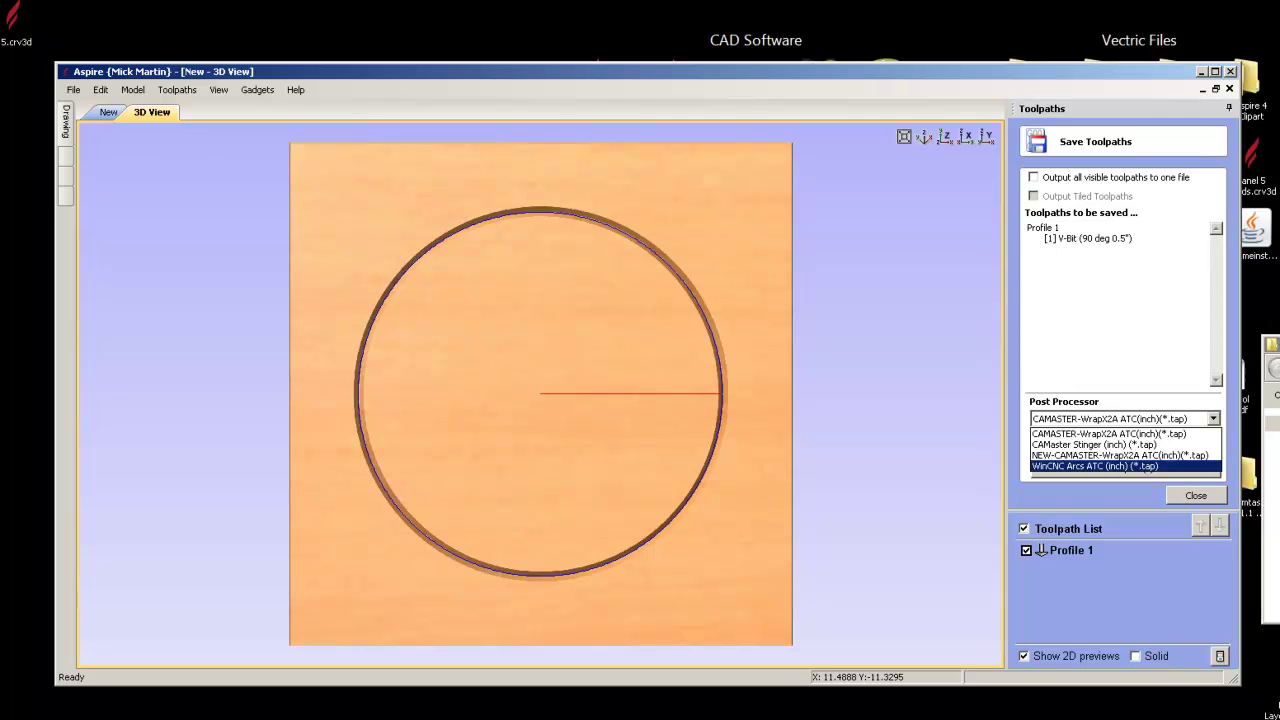
pyautogui.moveTo(1272, 345); pyautogui.dragTo(558, 255)
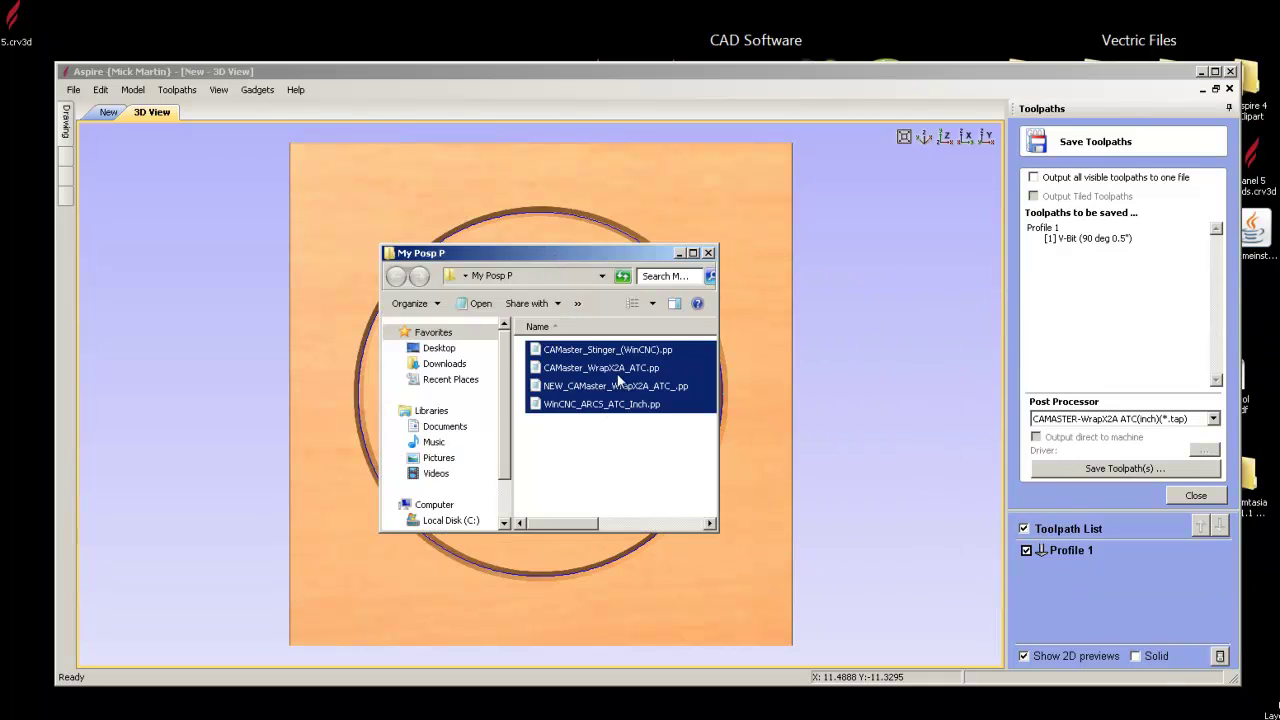
pyautogui.click(629, 445)
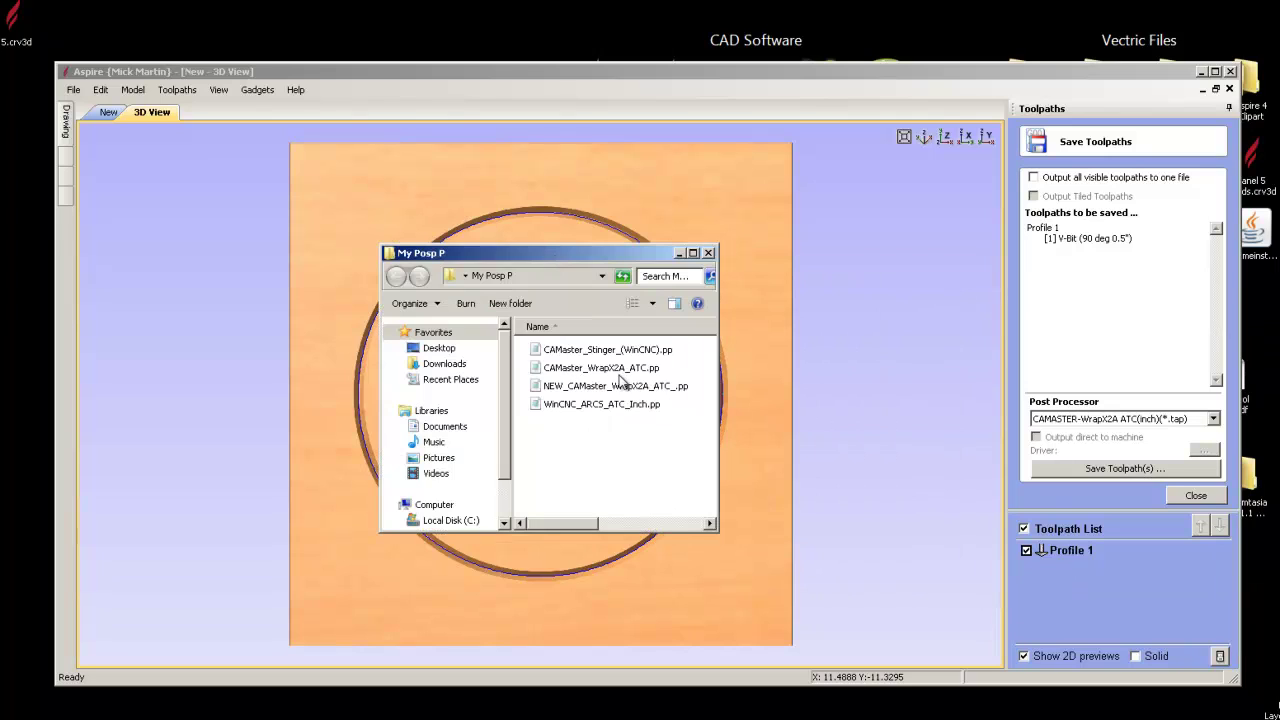